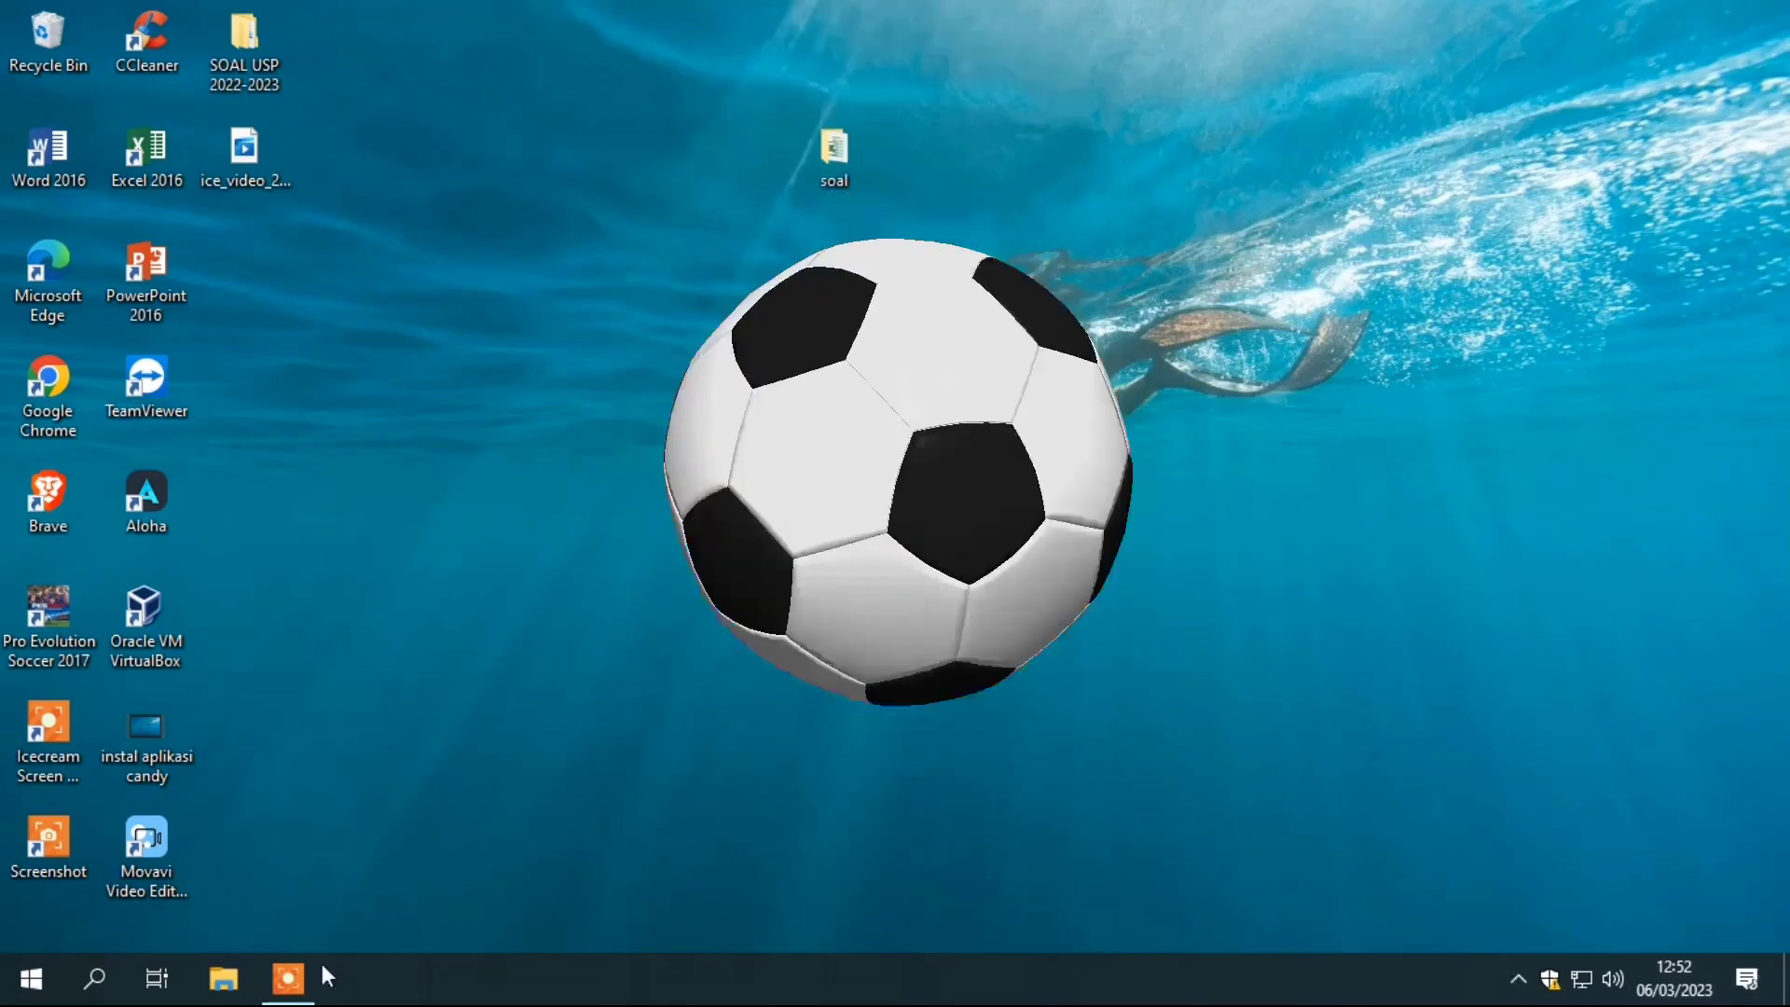
Copy the six RZ-23_patch_2023_AIO archive parts from USB Drive (E:)
{"action": "left_click", "coordinate": [224, 978]}
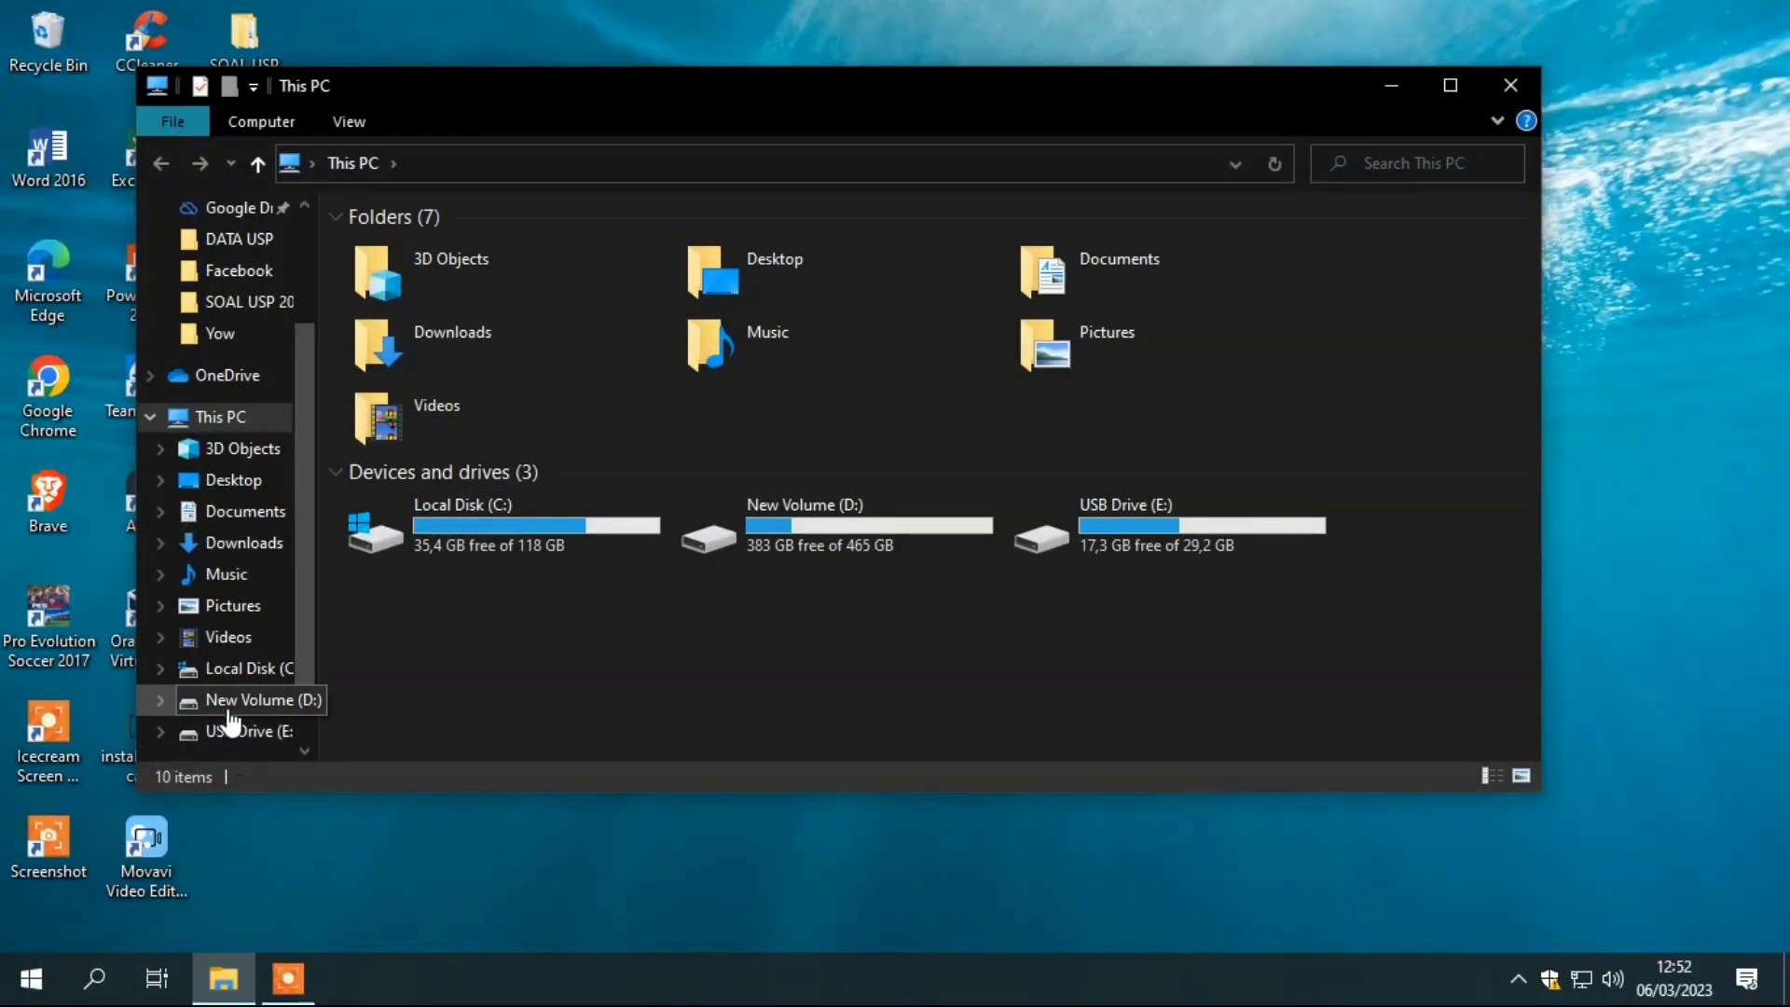
{"action": "scroll", "coordinate": [226, 692], "scroll_direction": "down", "scroll_amount": 1}
{"action": "left_click", "coordinate": [235, 668]}
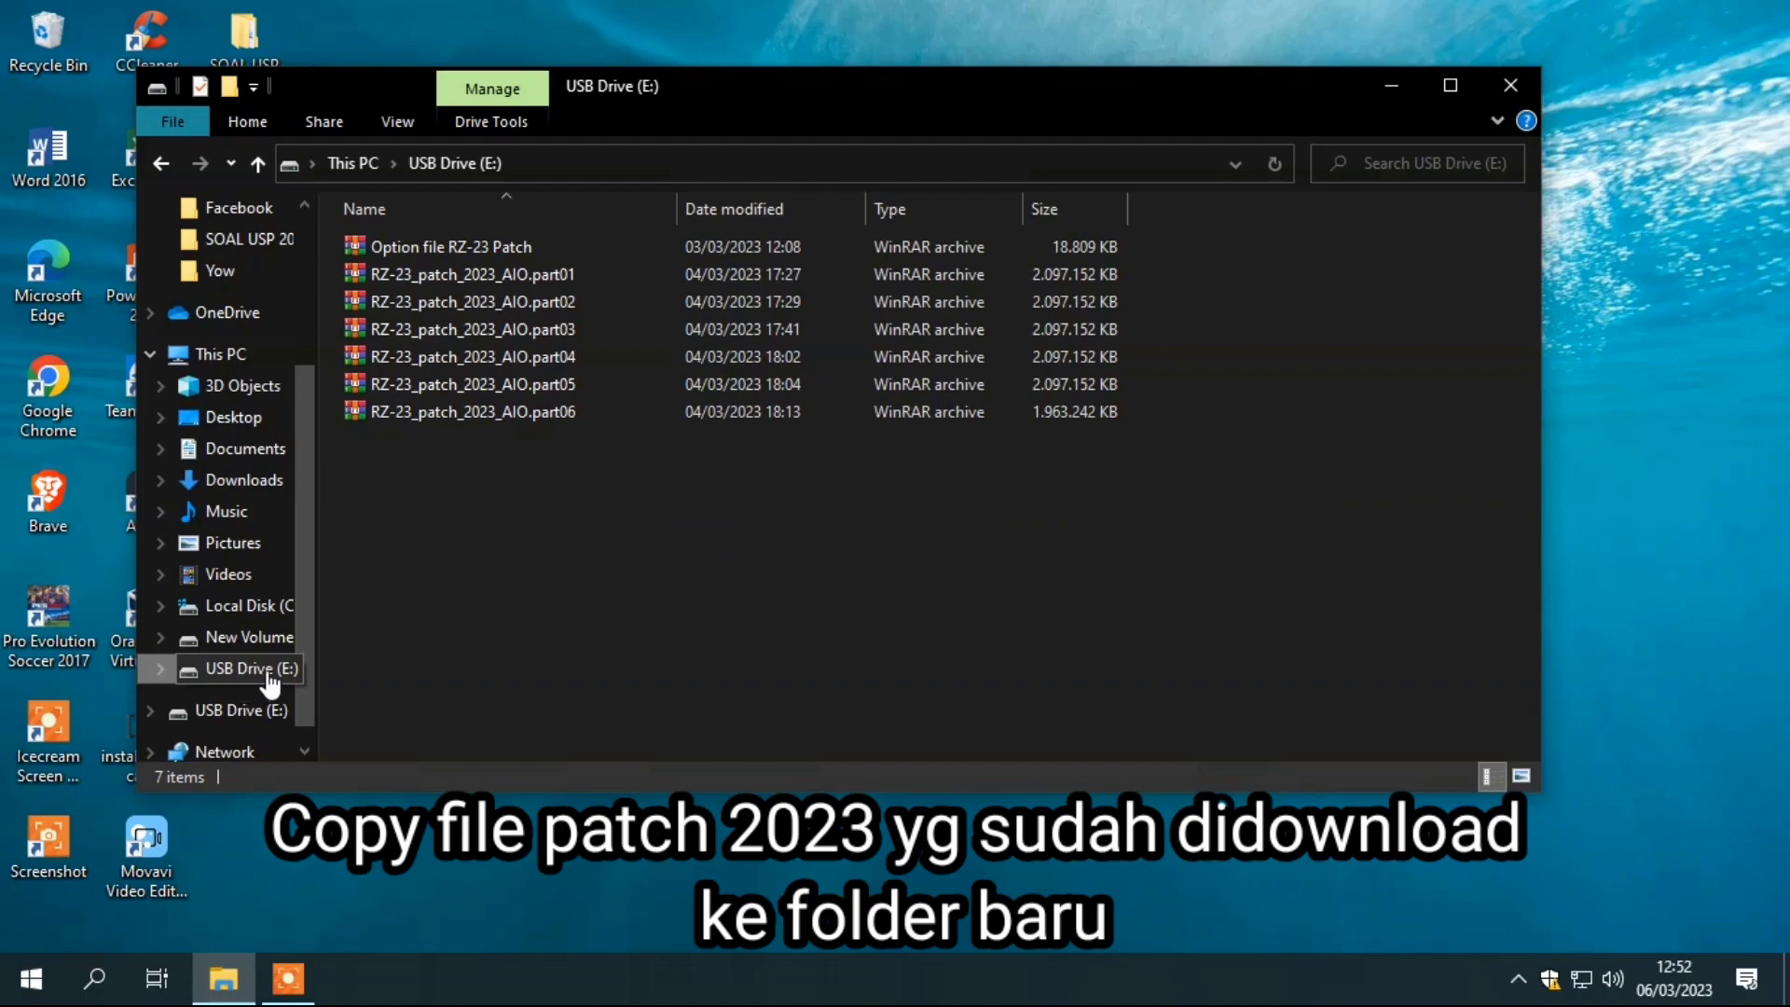
{"action": "left_click_drag", "start_coordinate": [467, 451], "coordinate": [438, 271]}
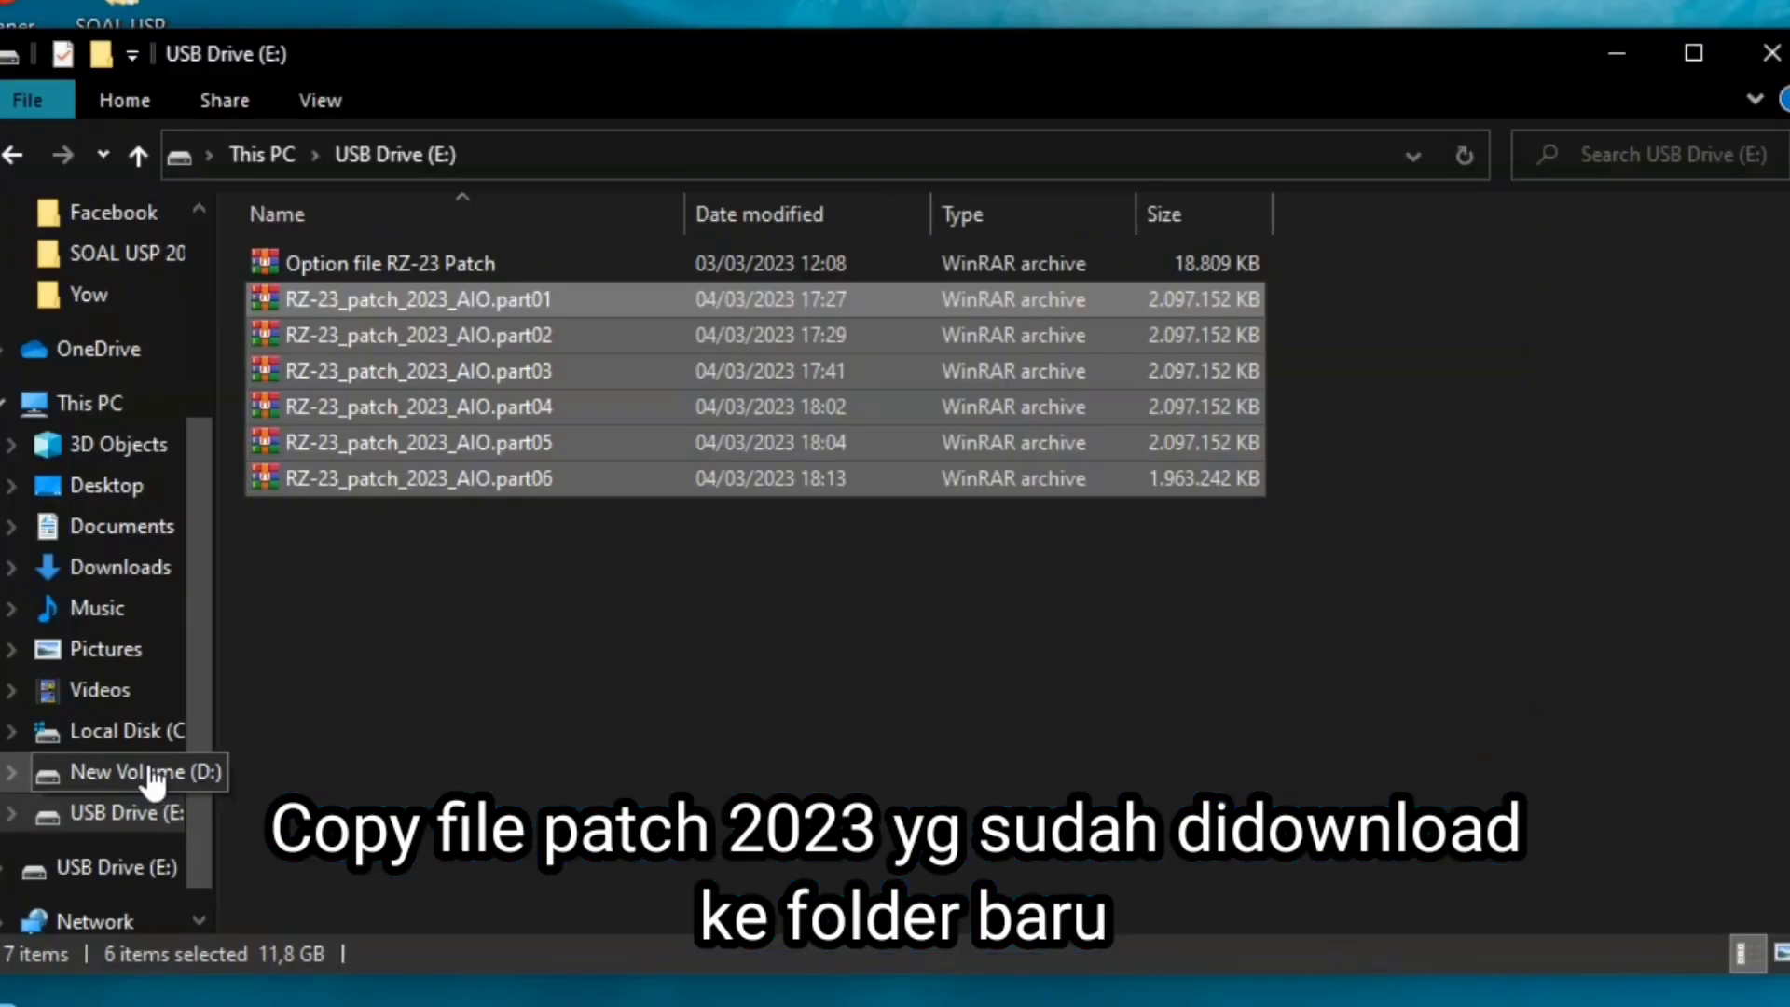
Create a new folder named "instalasi pes" on New Volume (D:)
{"action": "left_click", "coordinate": [261, 637]}
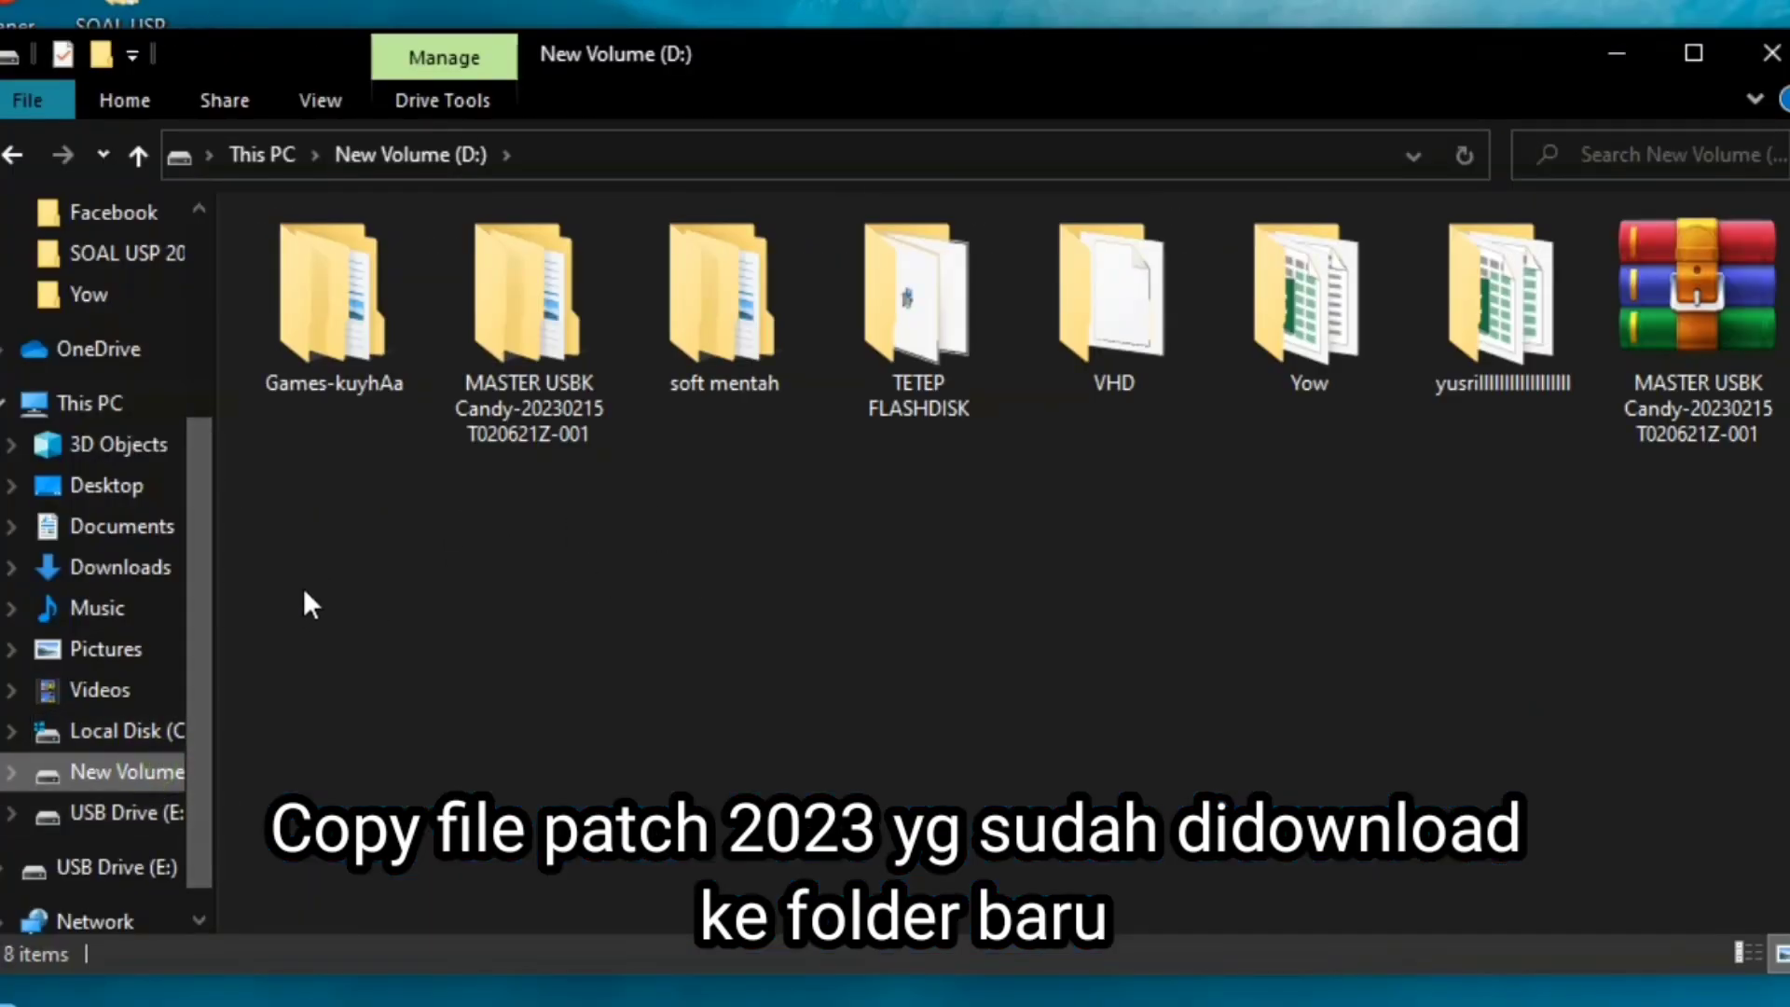
{"action": "right_click", "coordinate": [328, 565]}
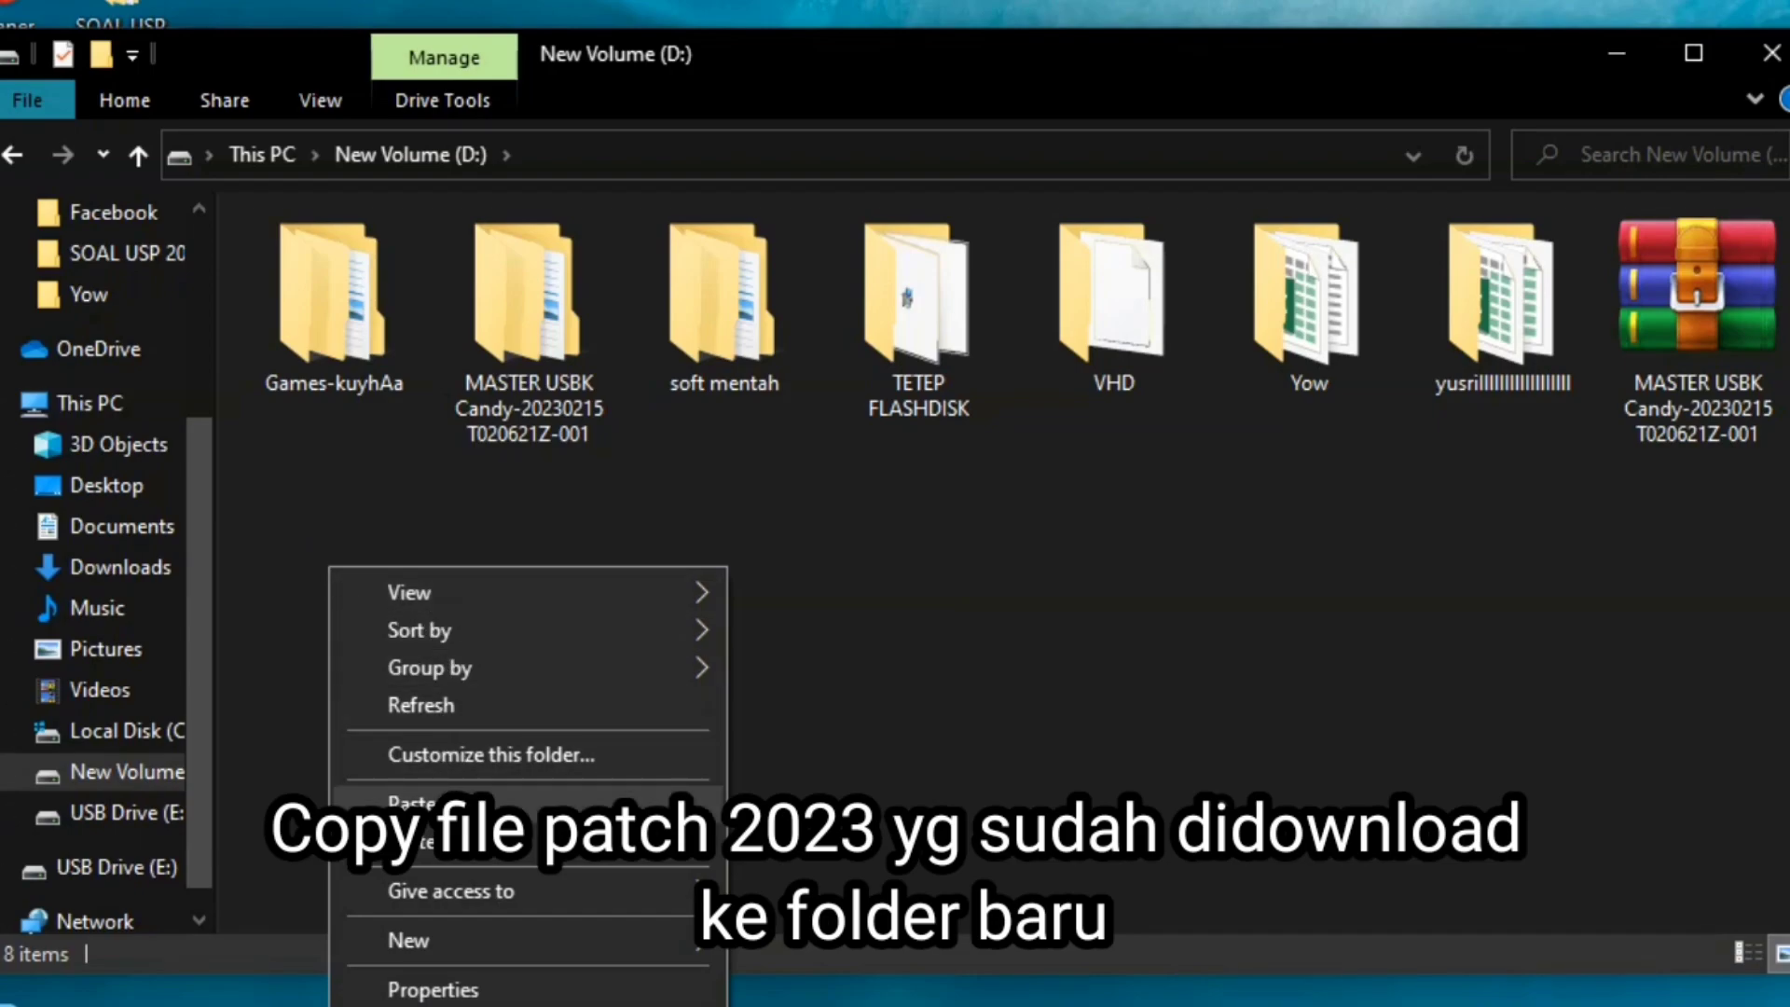
{"action": "mouse_move", "coordinate": [664, 948]}
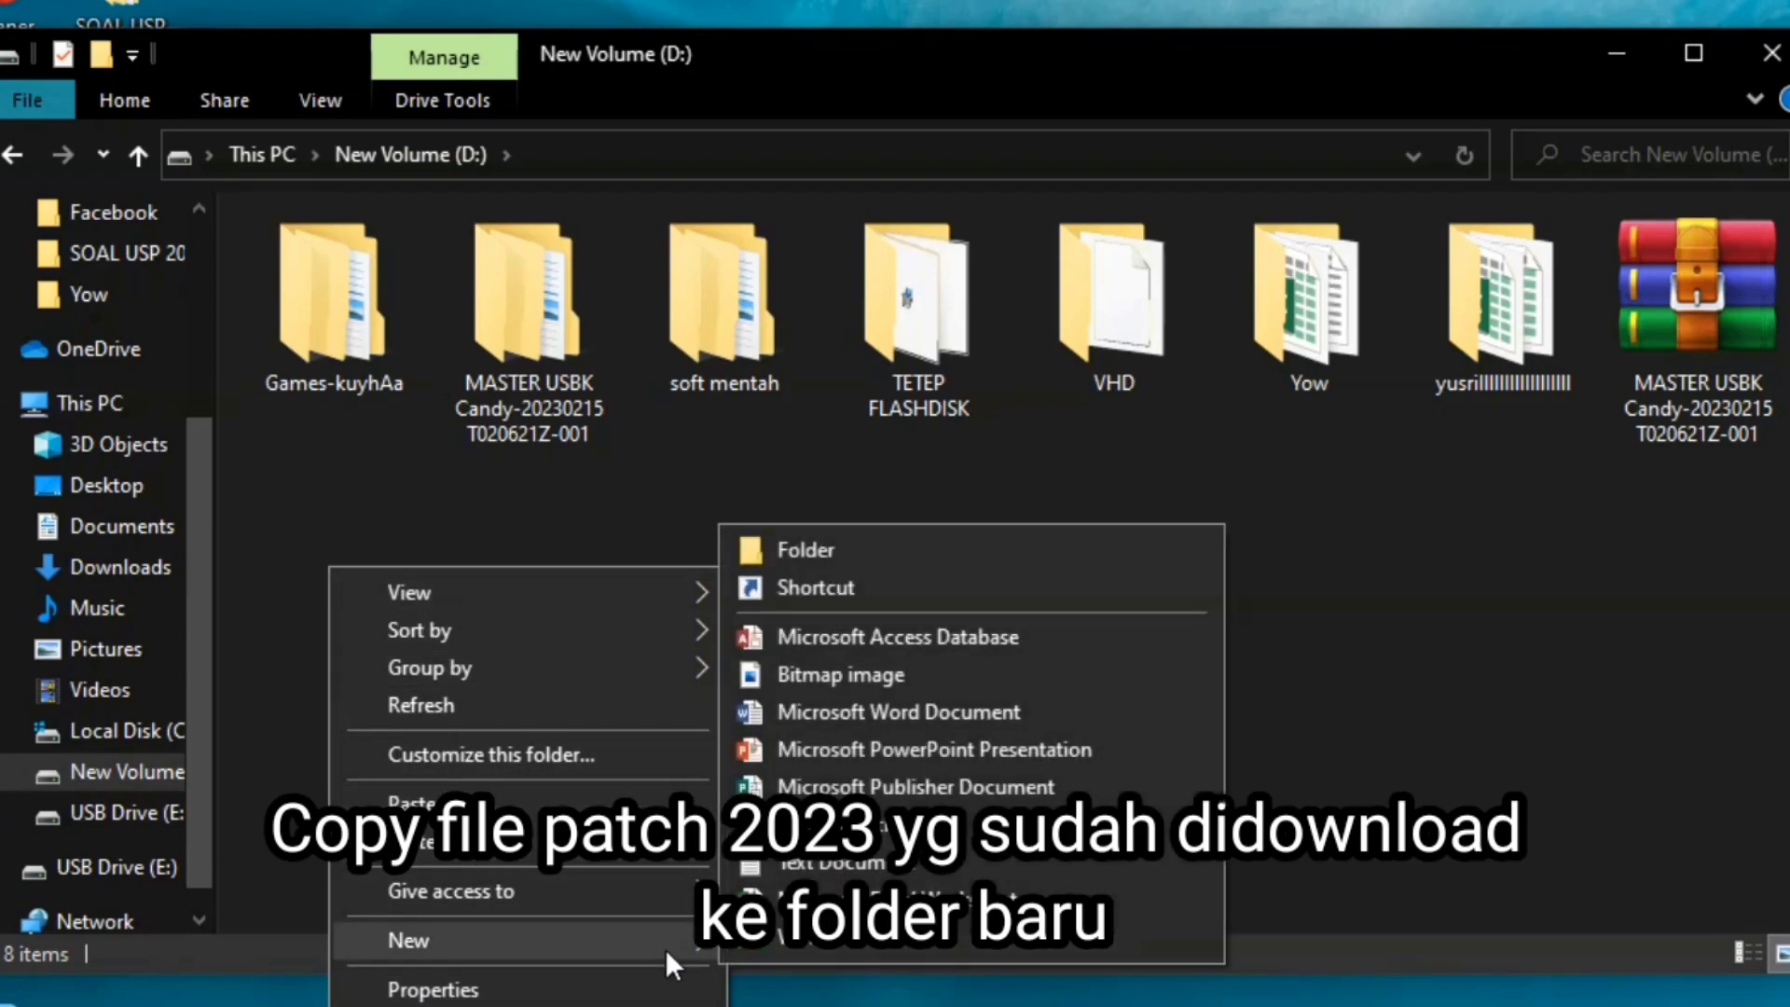
{"action": "left_click", "coordinate": [818, 544]}
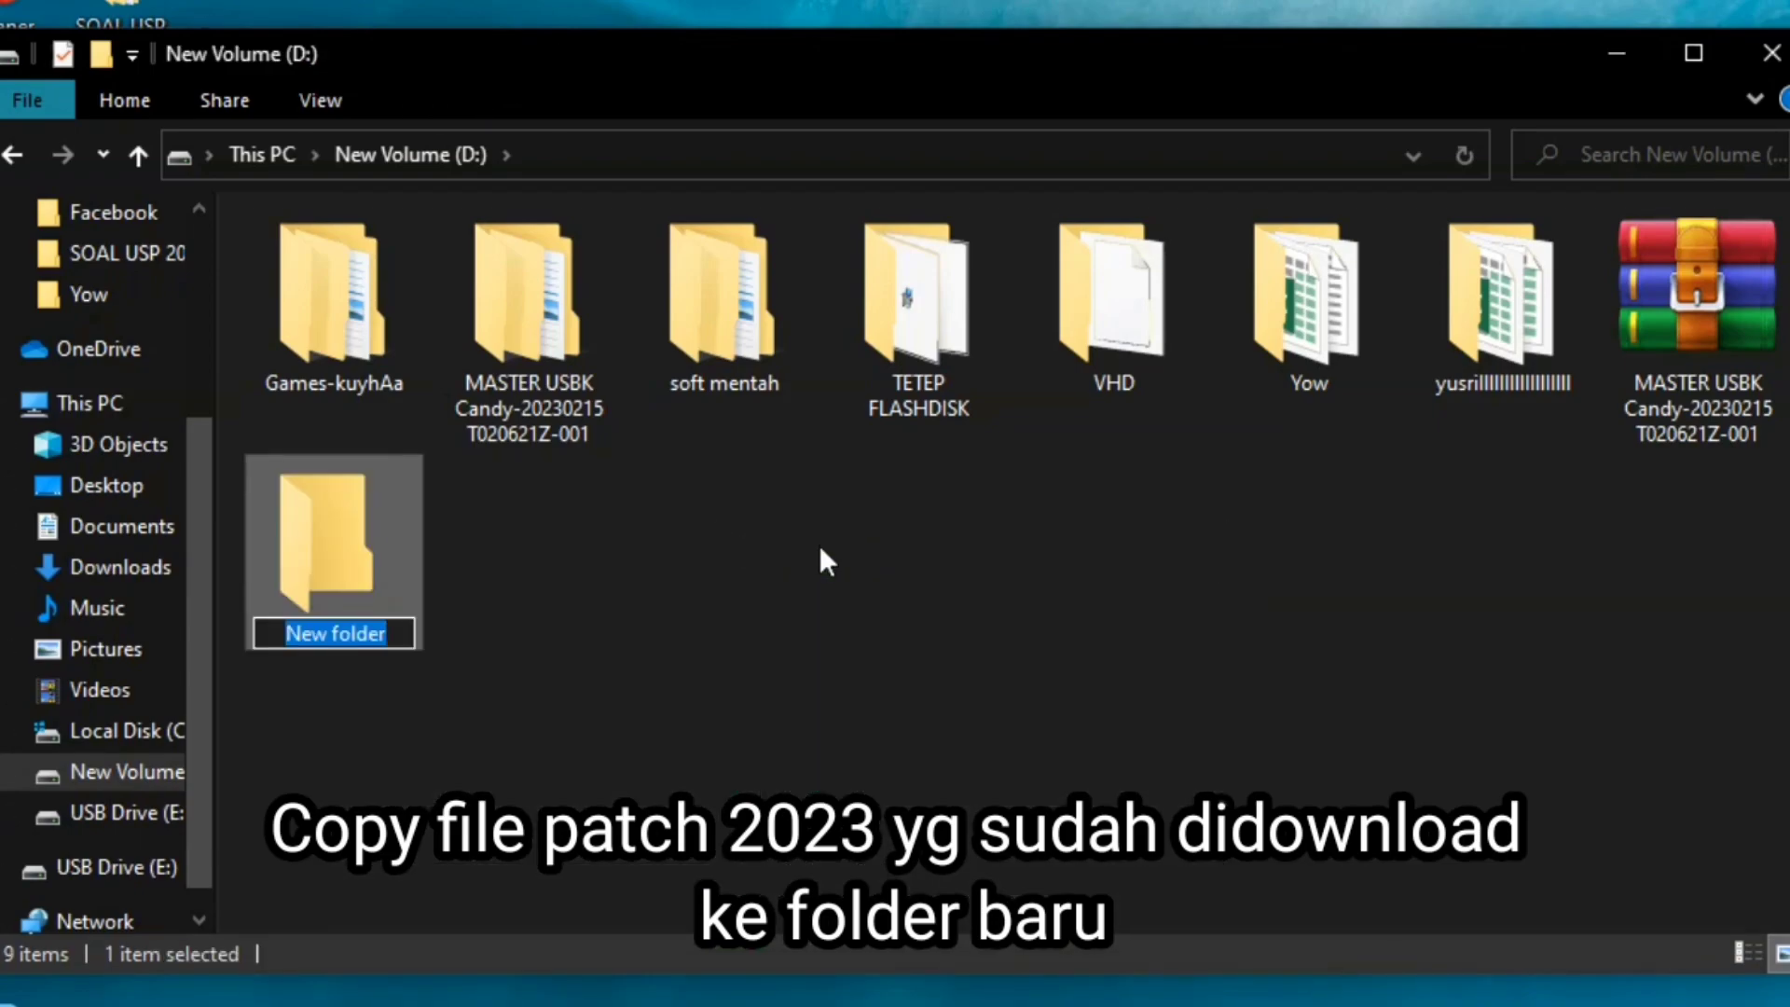
{"action": "type", "text": "instal"}
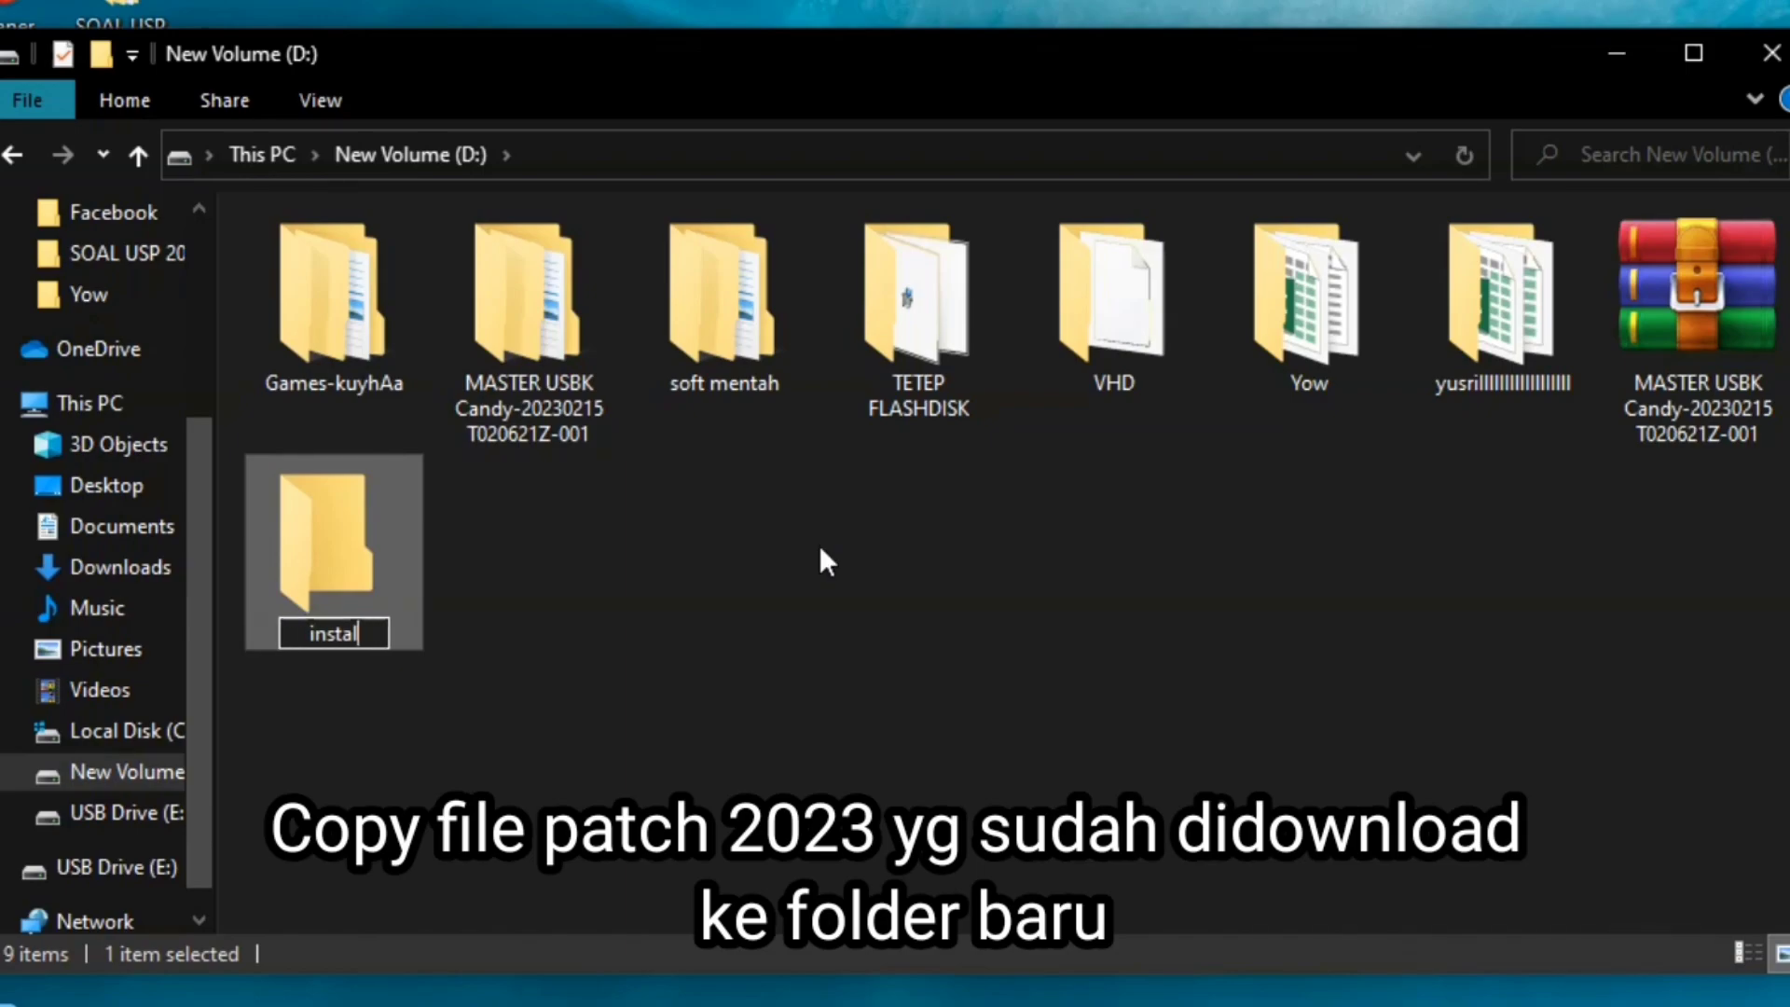
{"action": "type", "text": "asi pes"}
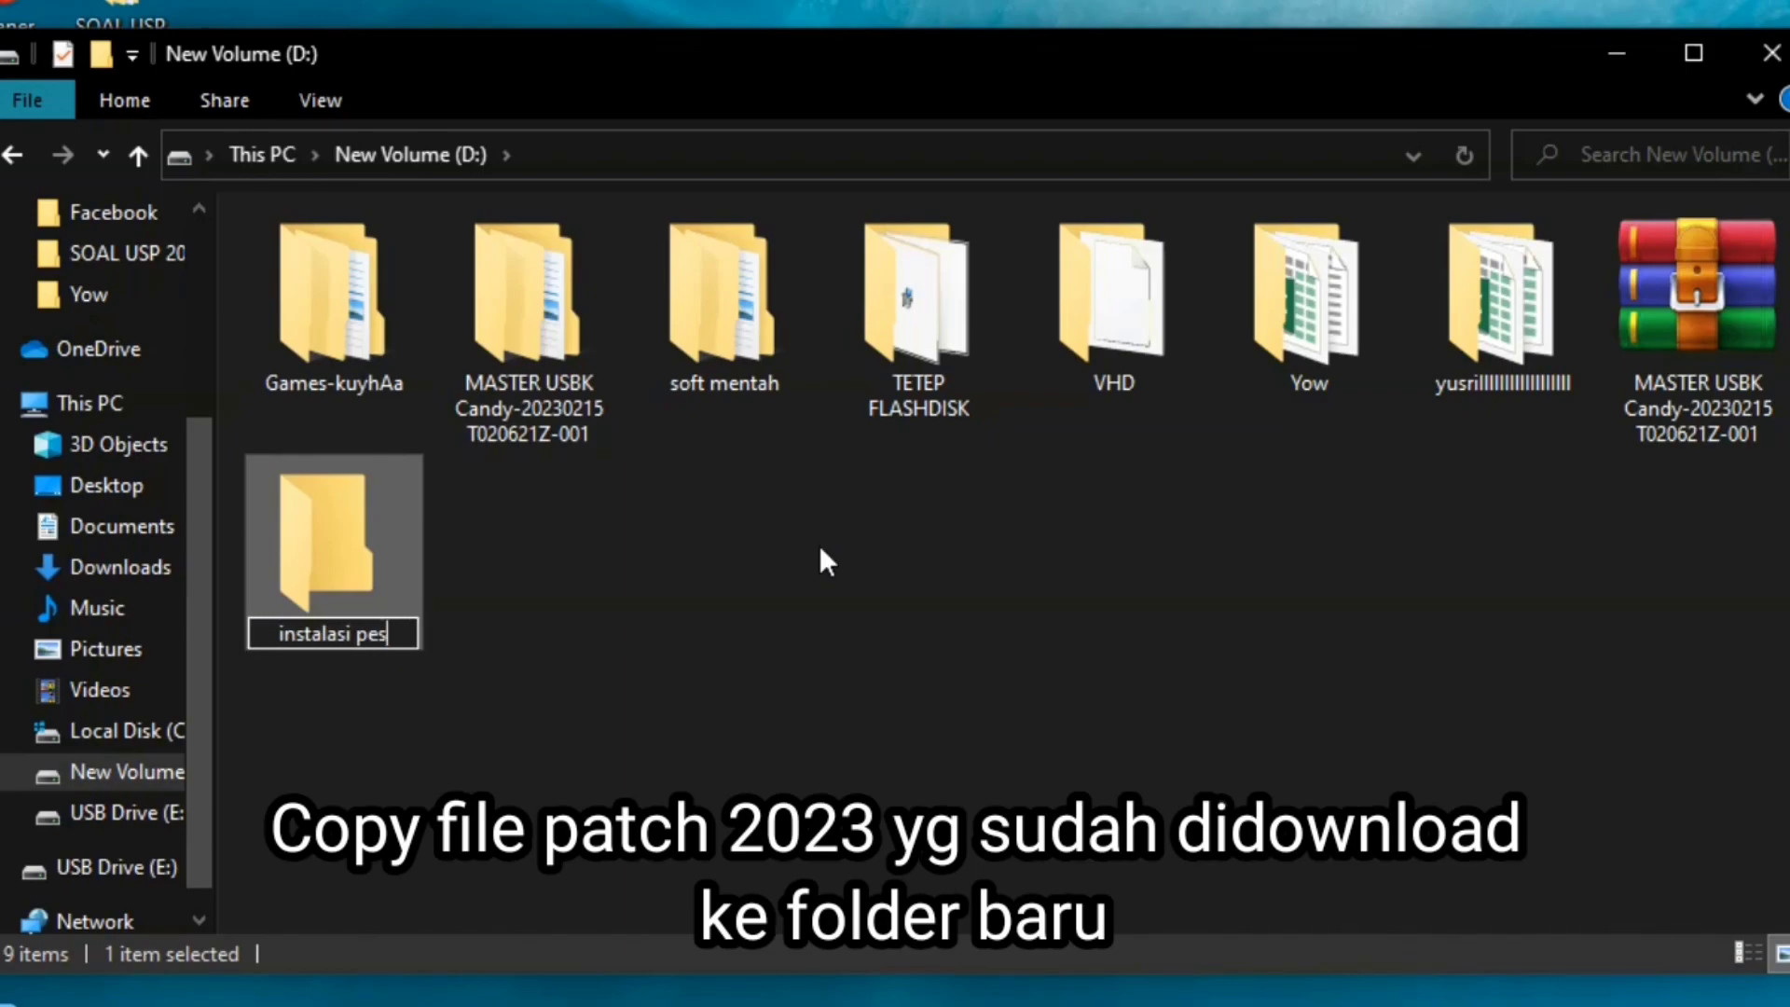
{"action": "key", "text": "Return"}
Paste the six patch archive parts into the instalasi pes folder and minimize the copy progress window
{"action": "double_click", "coordinate": [344, 559]}
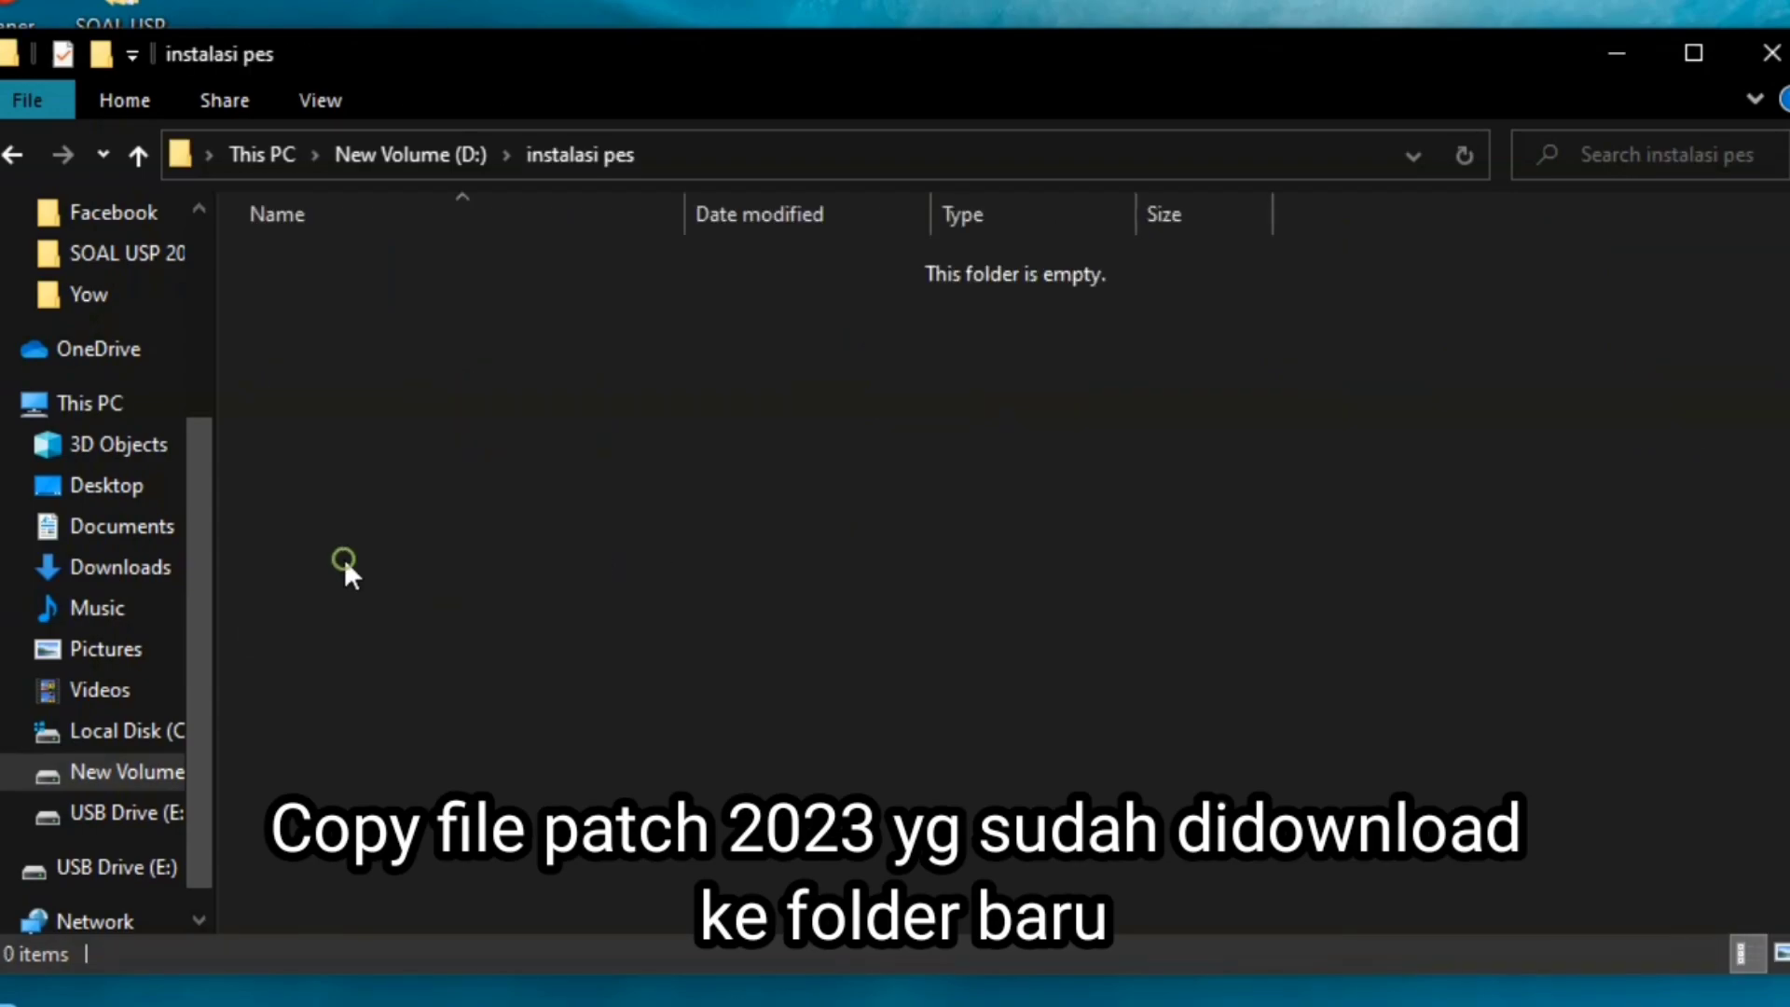
{"action": "right_click", "coordinate": [601, 449]}
{"action": "left_click", "coordinate": [685, 683]}
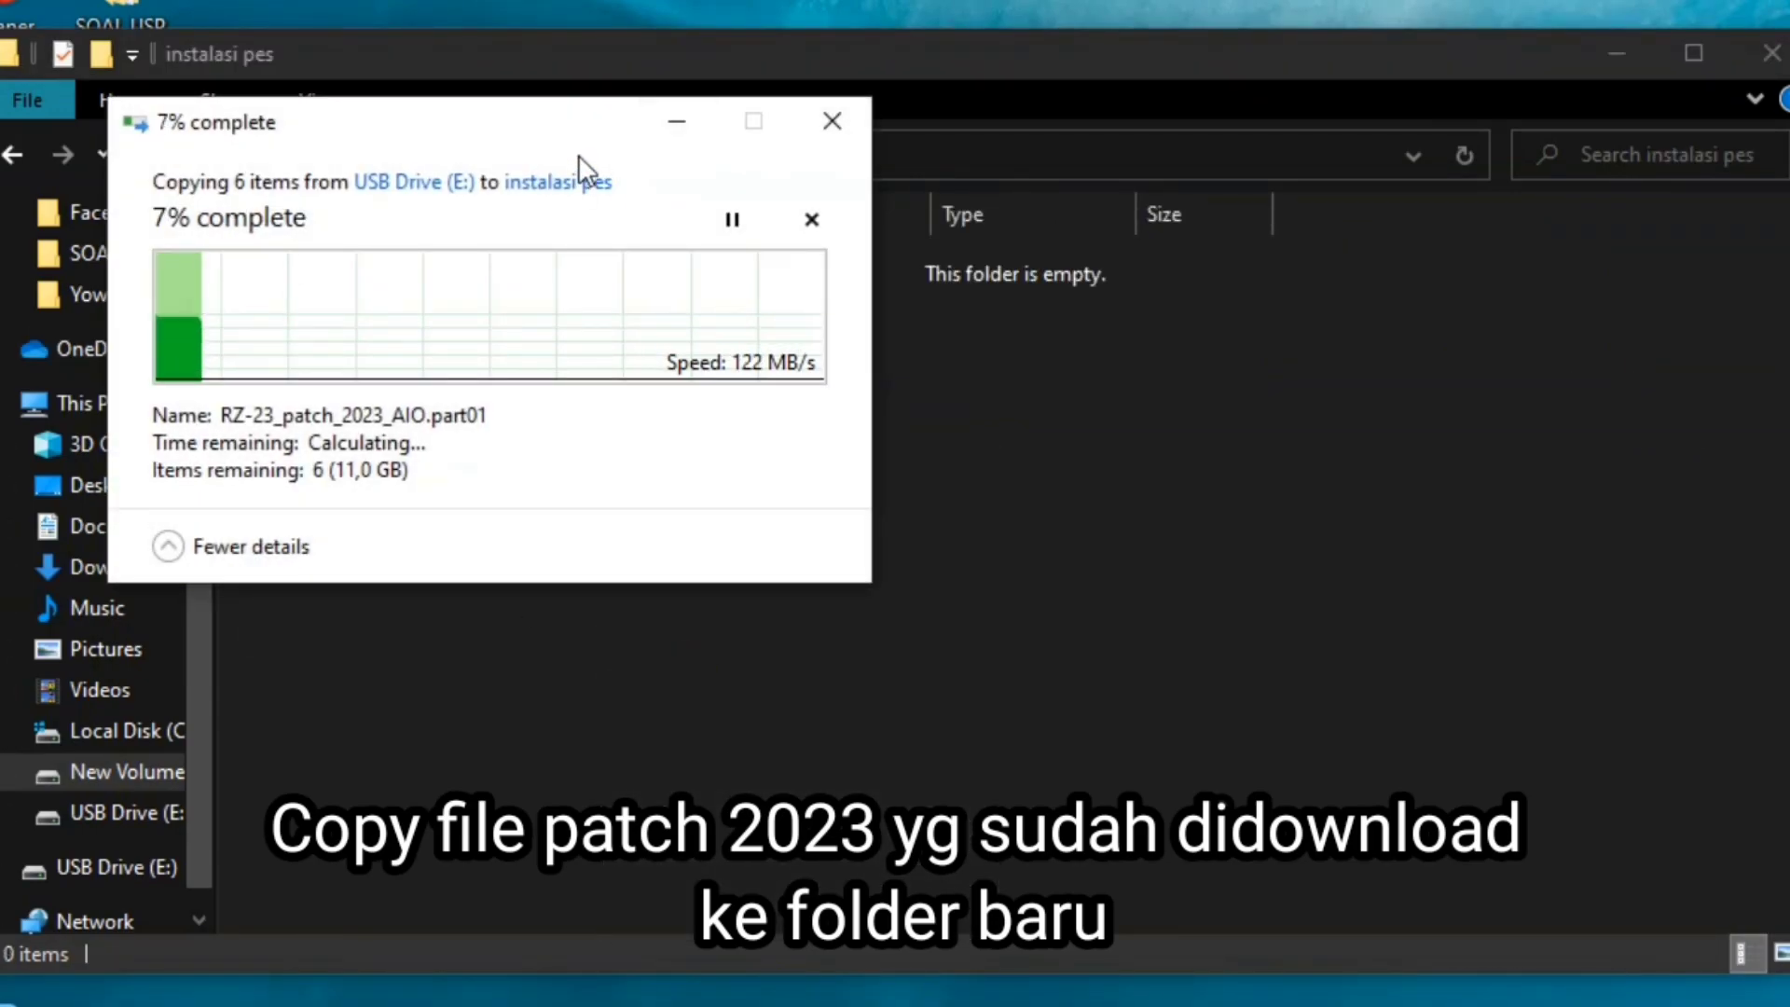
{"action": "left_click", "coordinate": [678, 125]}
Copy the Option file RZ-23 Patch archive from USB Drive (E:) into the instalasi pes folder on drive D
{"action": "left_click", "coordinate": [26, 152]}
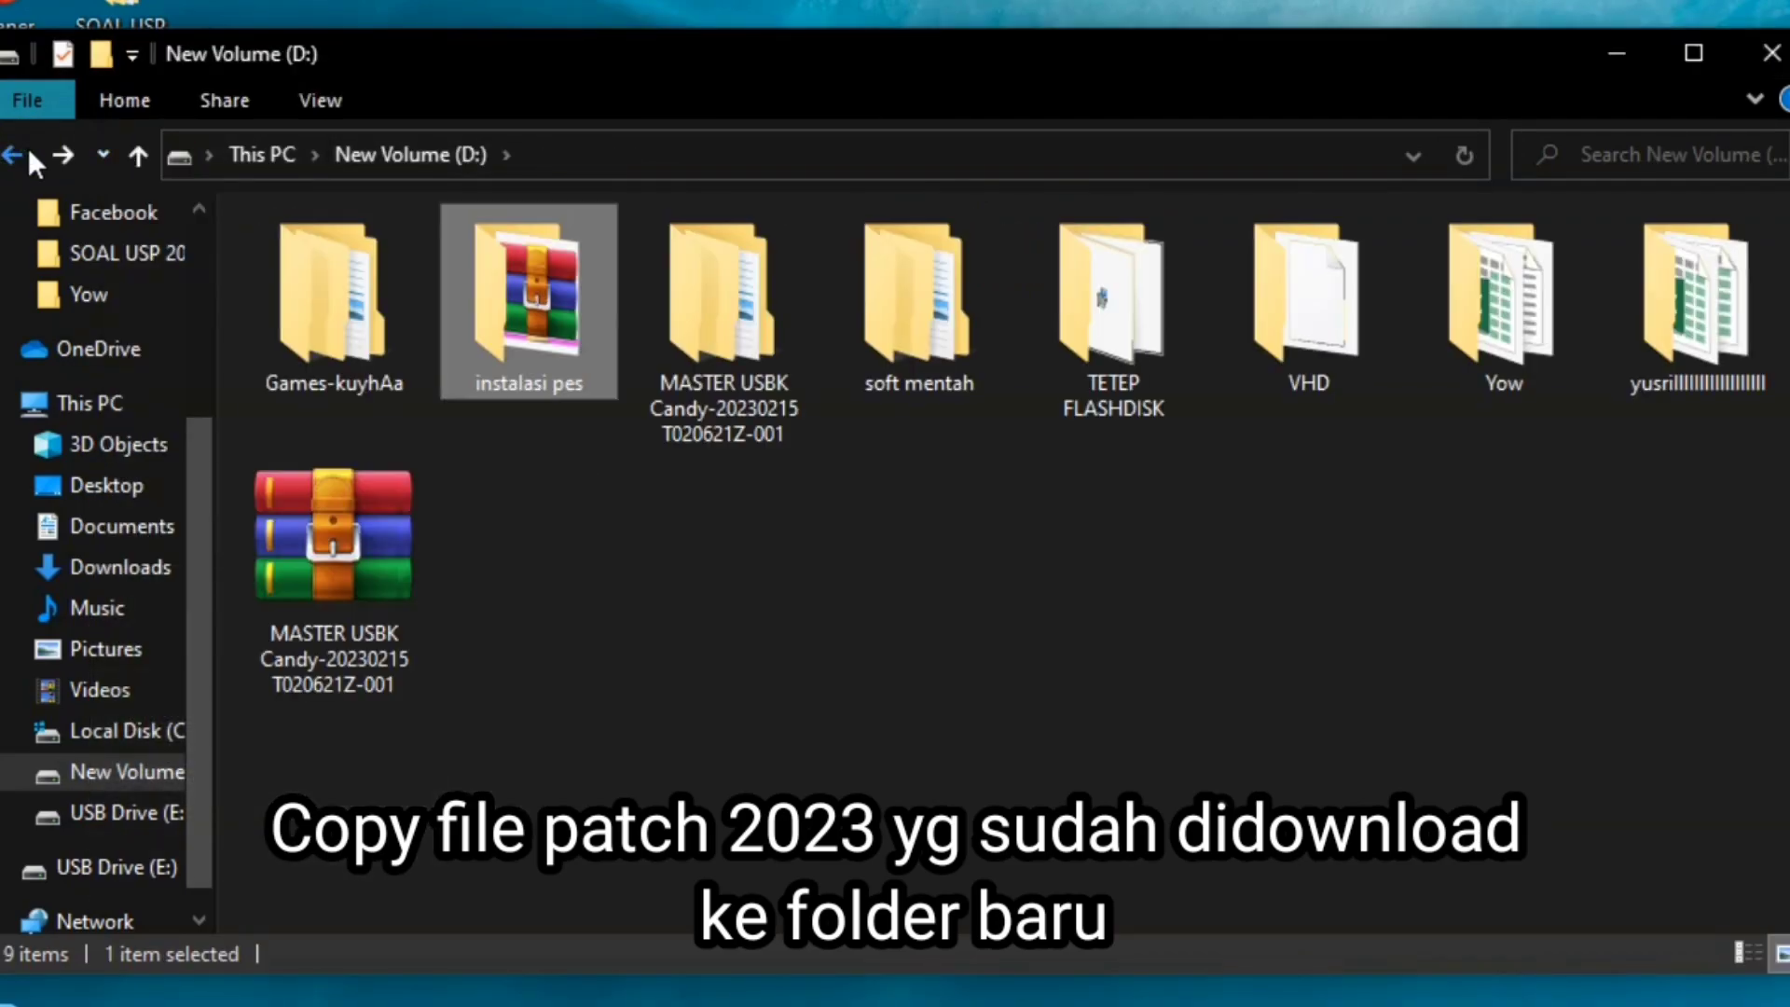
{"action": "left_click", "coordinate": [26, 152]}
{"action": "right_click", "coordinate": [511, 262]}
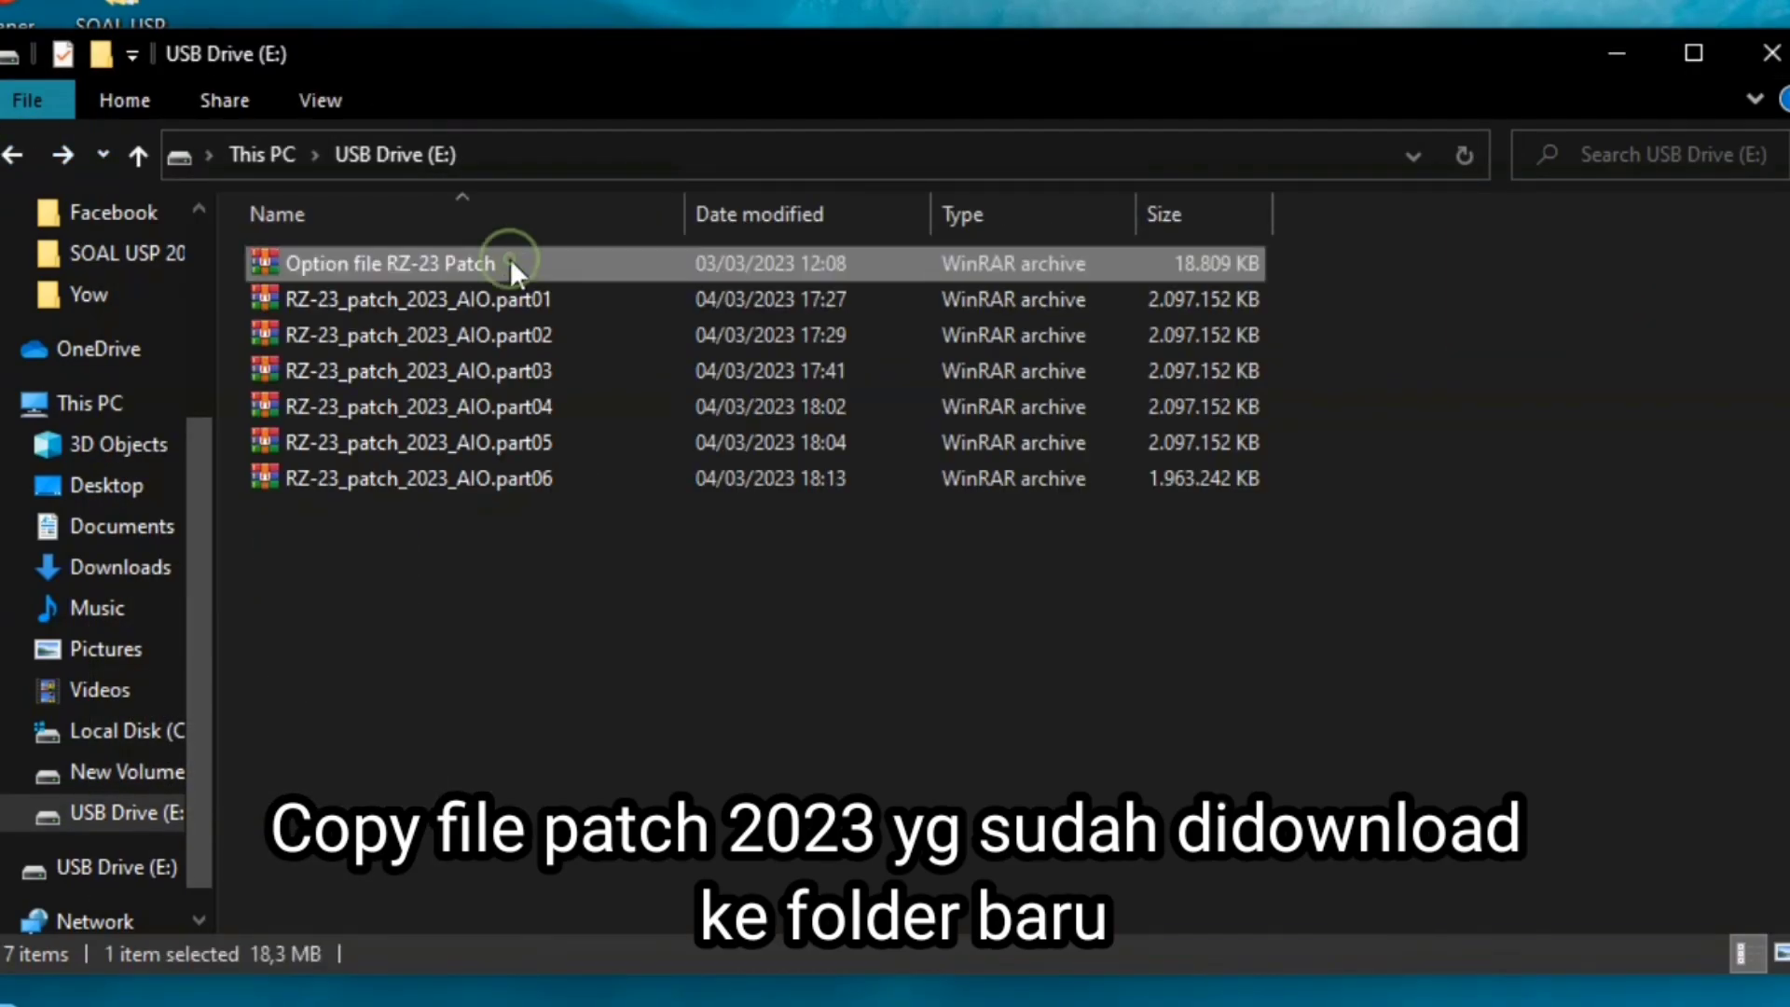
{"action": "left_click", "coordinate": [606, 689]}
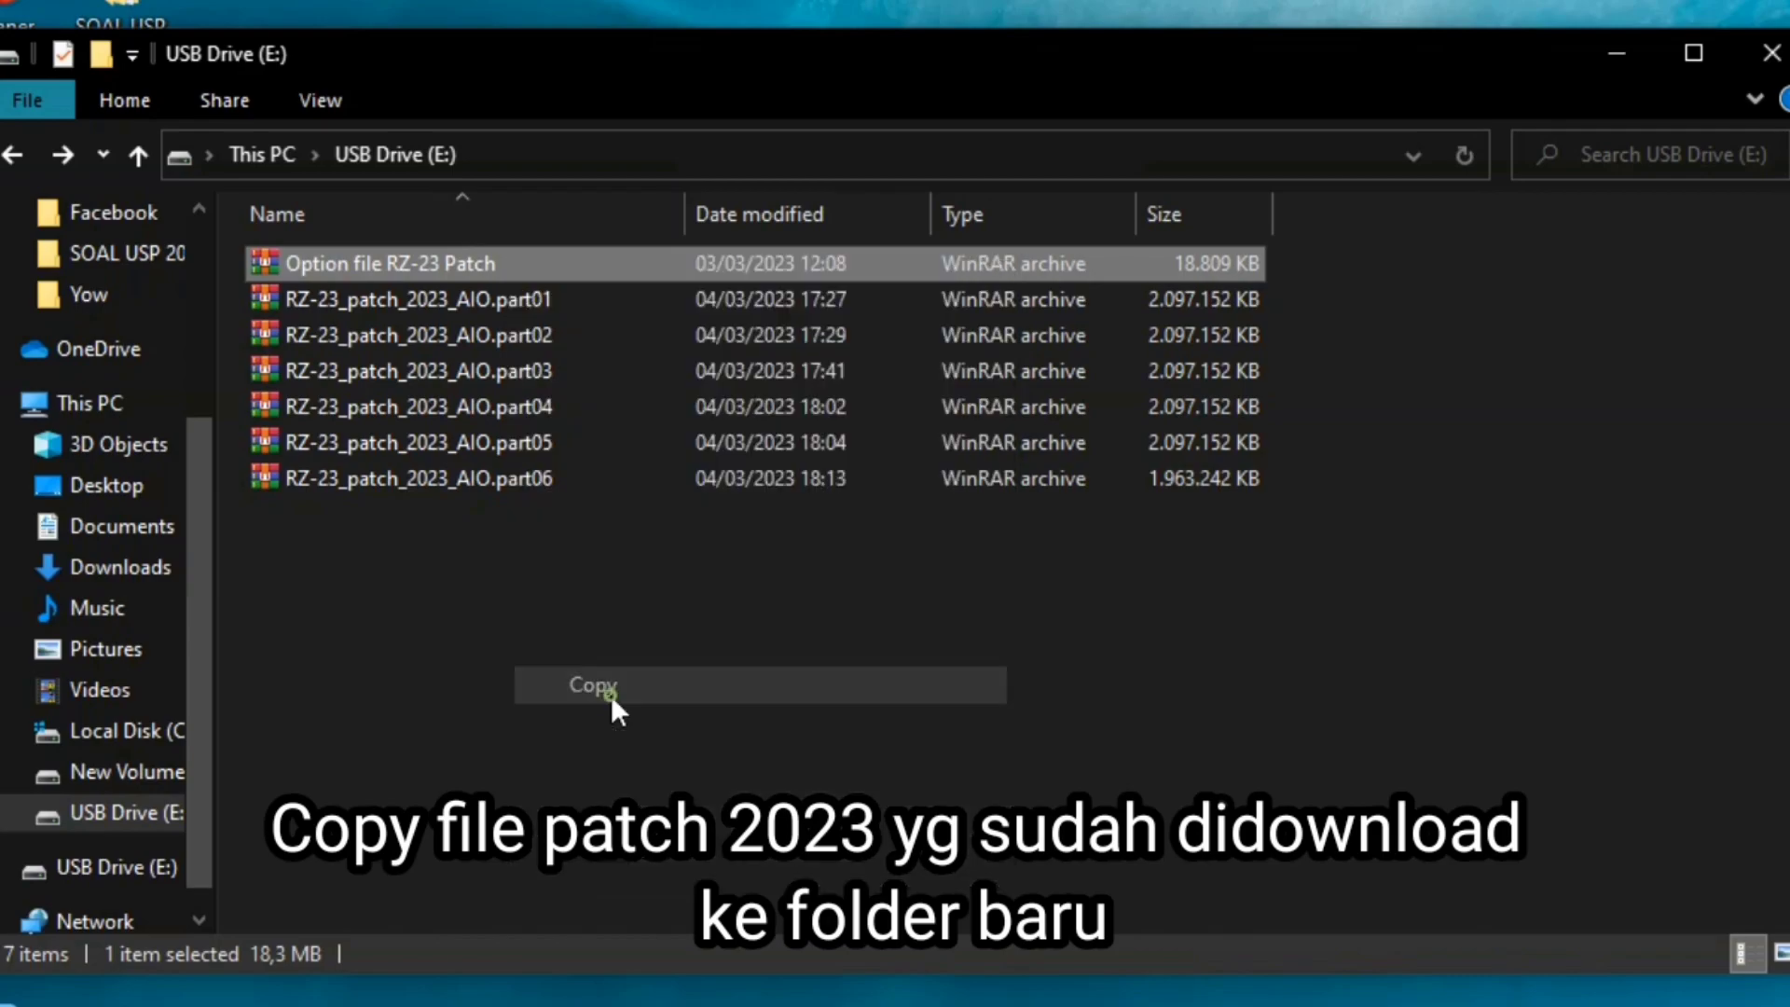
{"action": "left_click", "coordinate": [86, 772]}
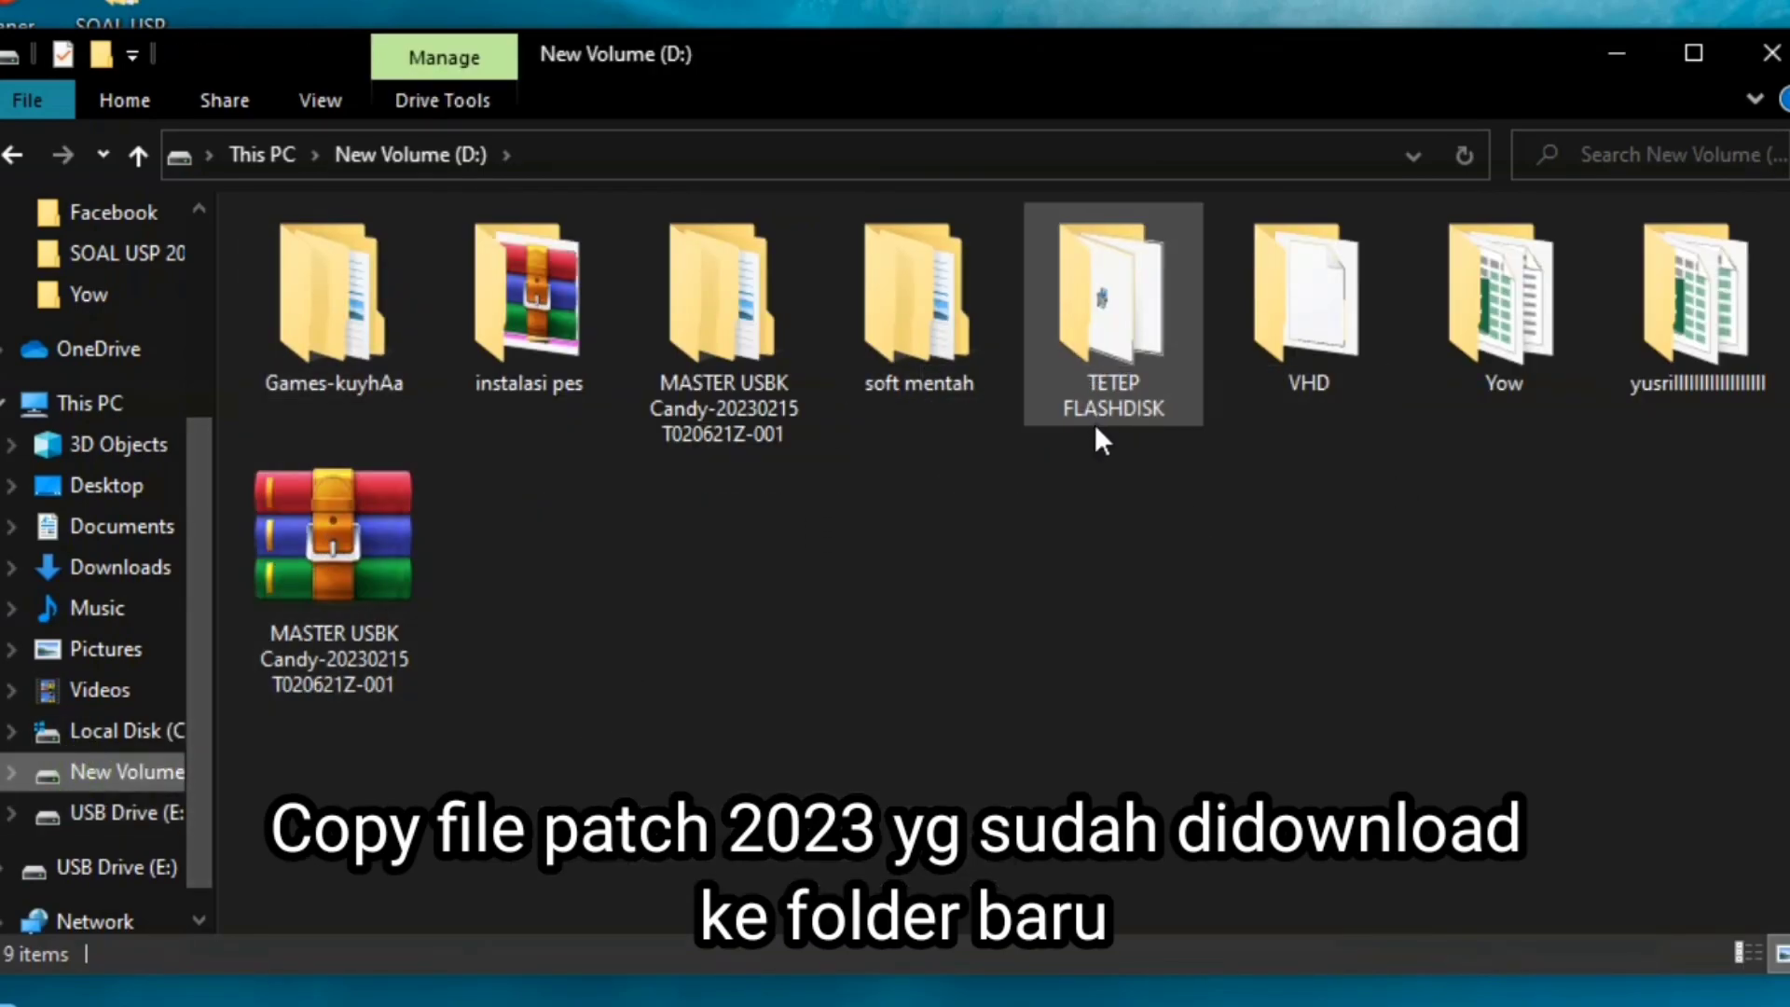
{"action": "double_click", "coordinate": [548, 311]}
{"action": "right_click", "coordinate": [557, 606]}
{"action": "key", "text": "Escape"}
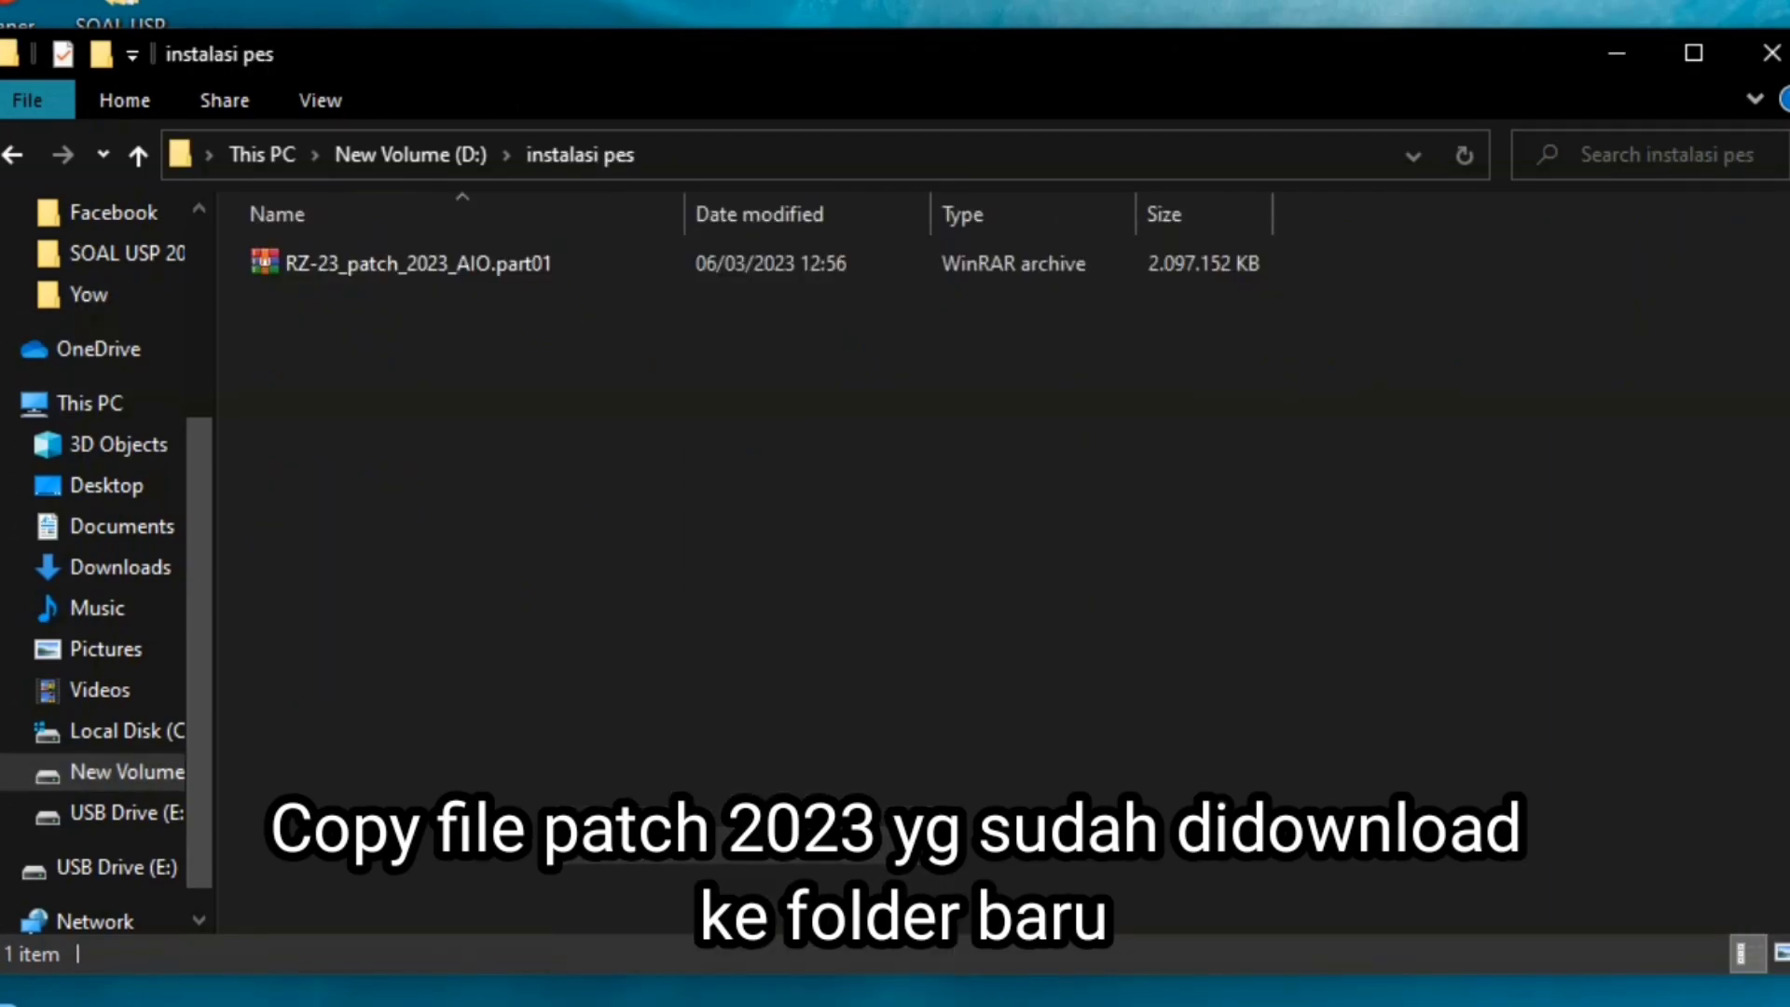
{"action": "key", "text": "ctrl+v"}
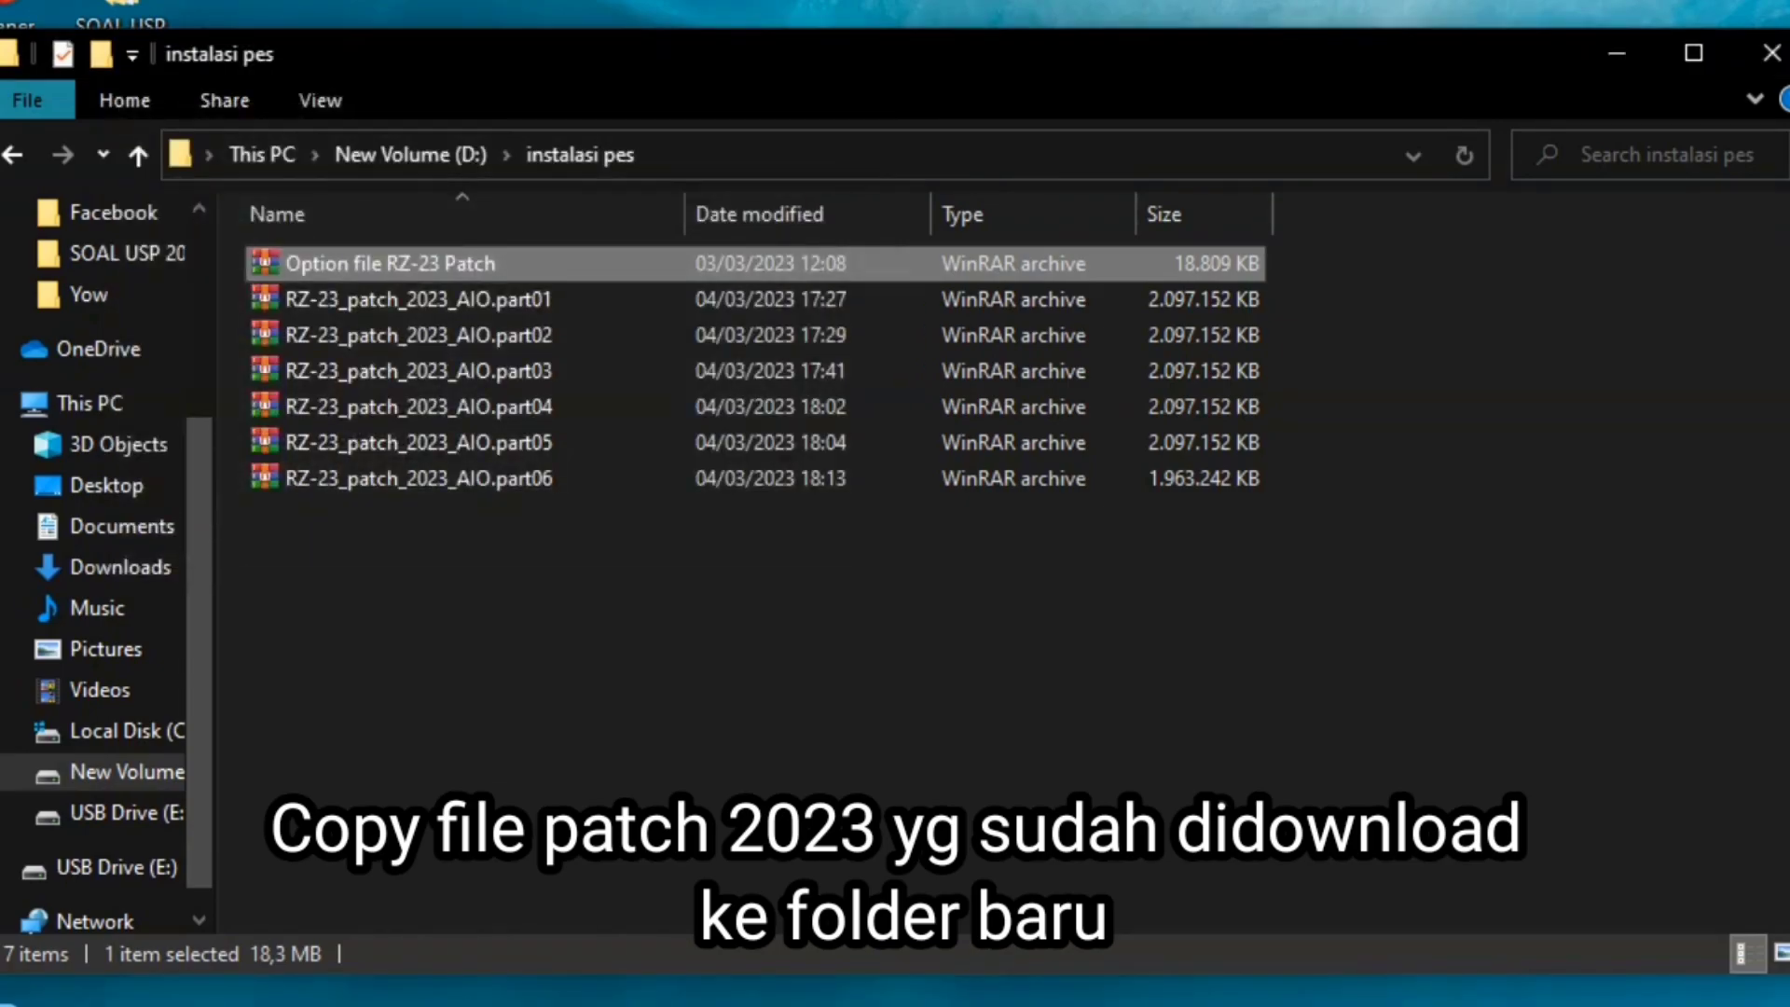
Extract the six RZ-23_patch_2023_AIO archive parts together into an RZ-23_patch_2023_AIO subfolder
{"action": "left_click", "coordinate": [679, 782]}
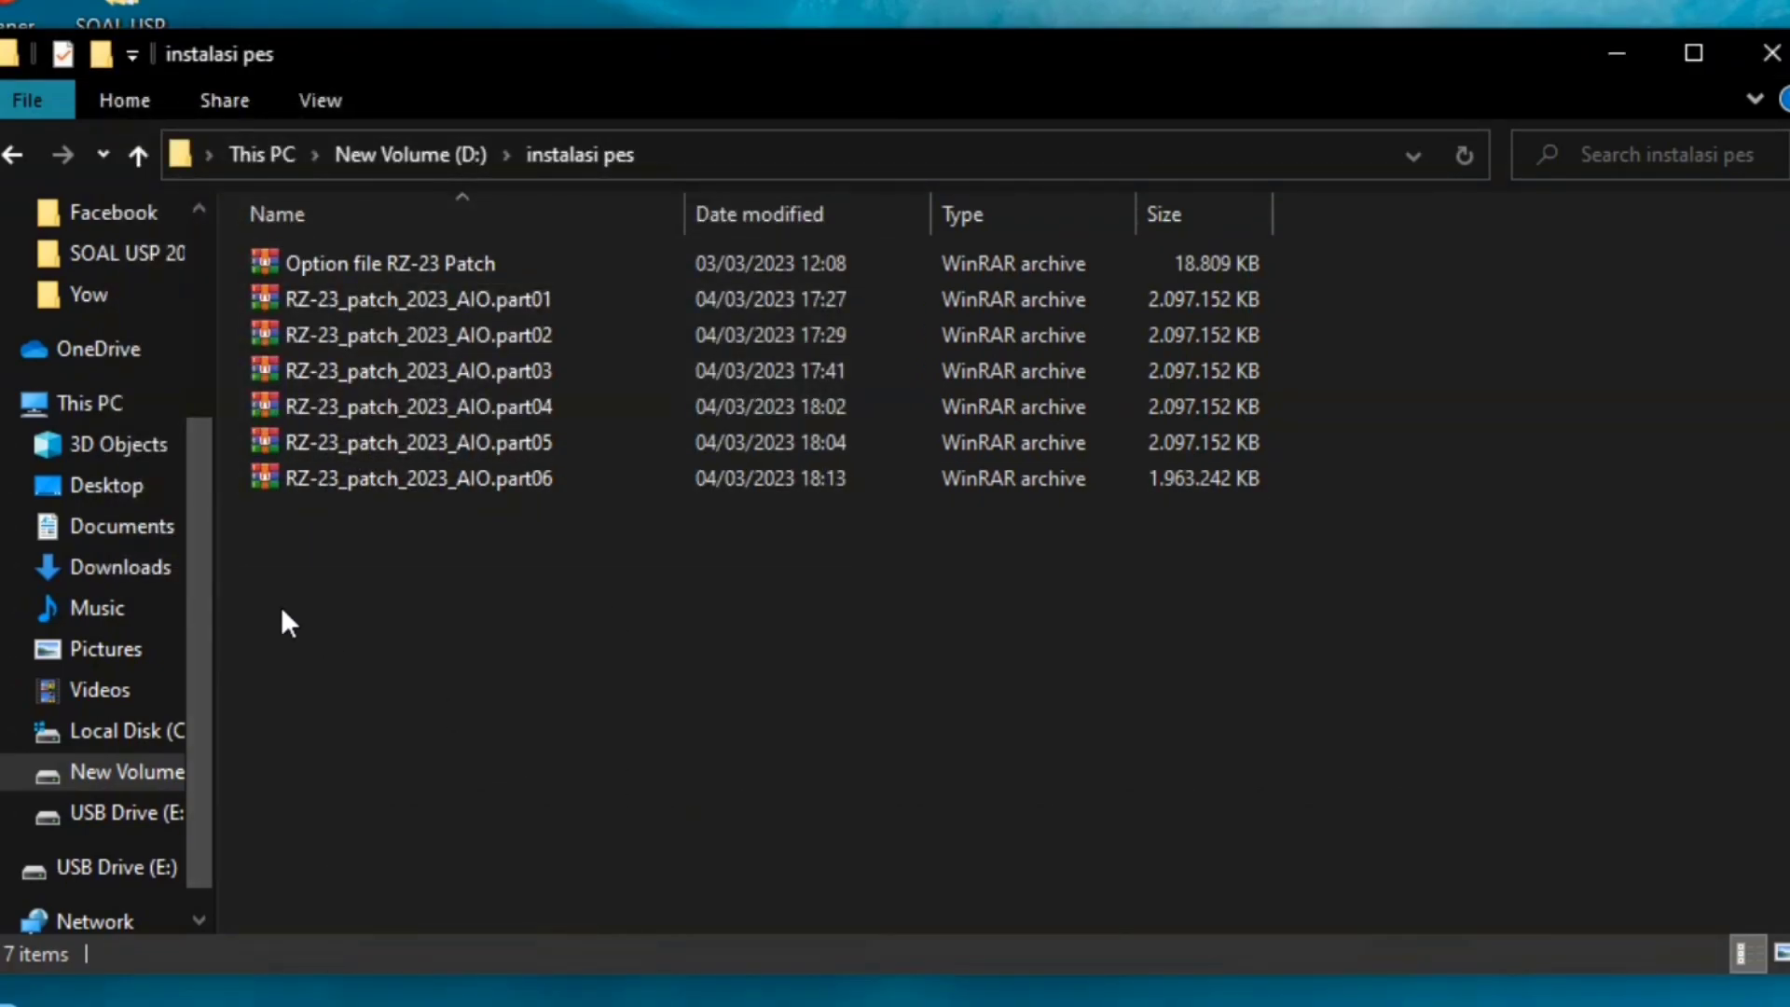
{"action": "left_click_drag", "start_coordinate": [395, 564], "coordinate": [489, 307]}
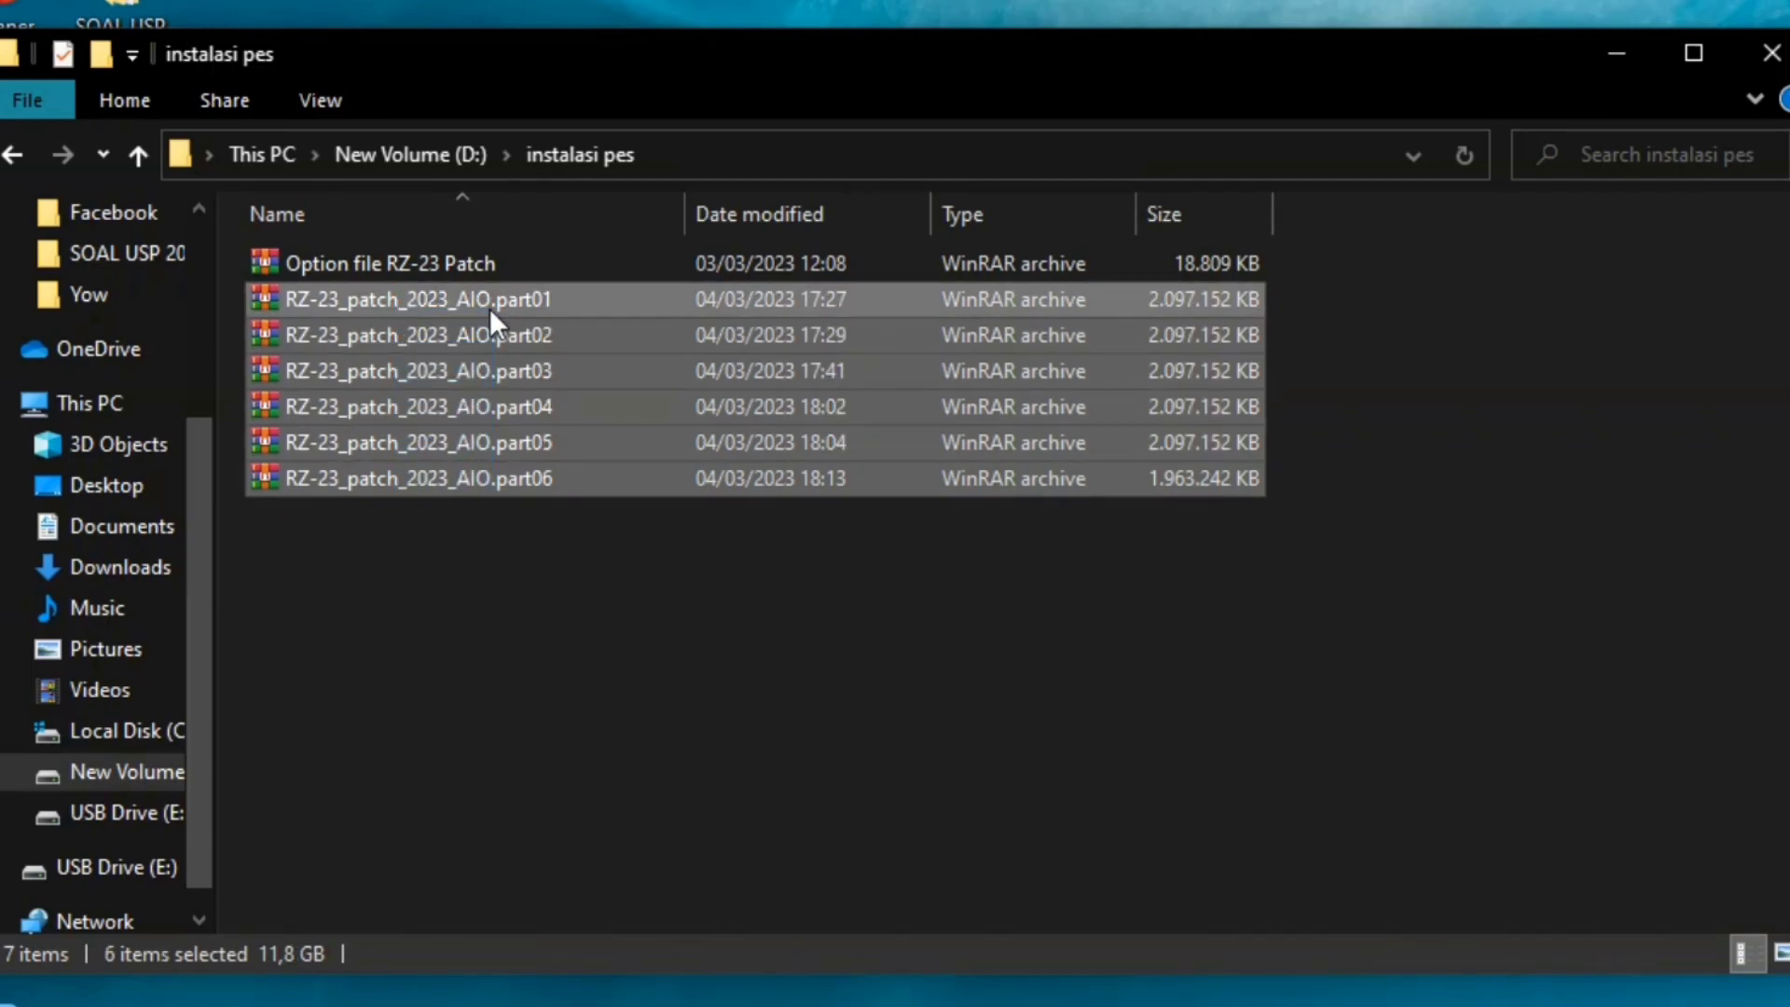
{"action": "right_click", "coordinate": [479, 300]}
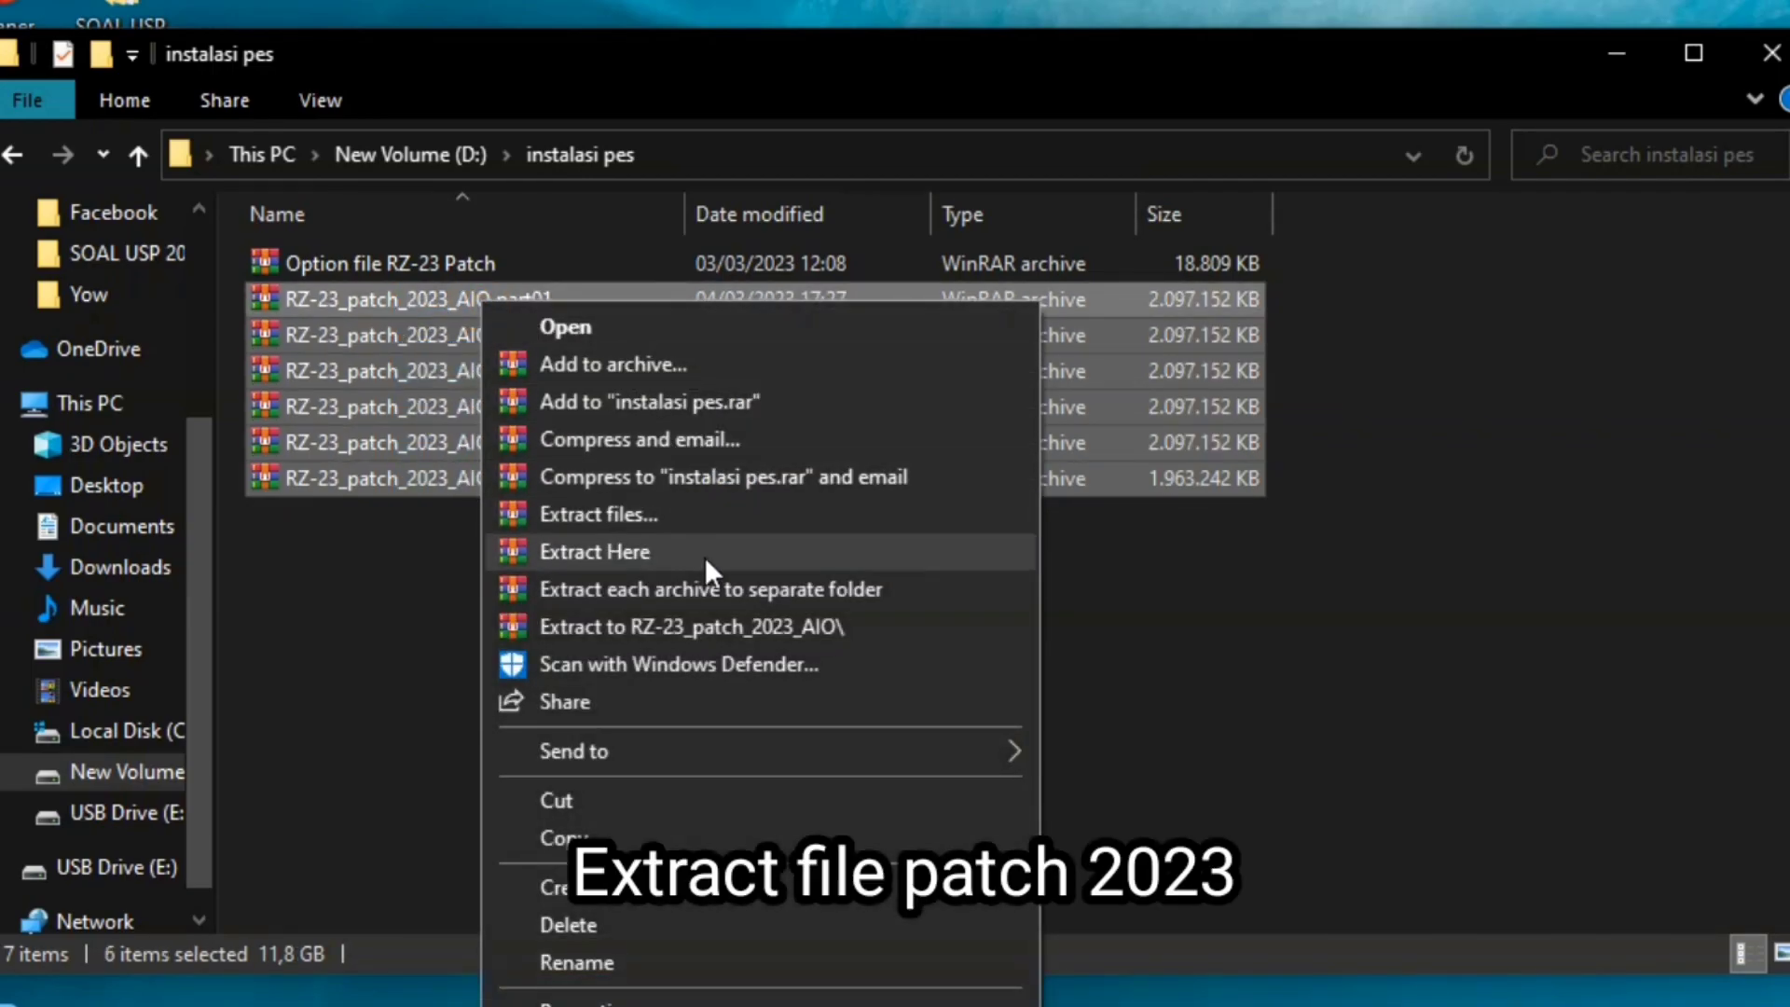
{"action": "left_click", "coordinate": [739, 636]}
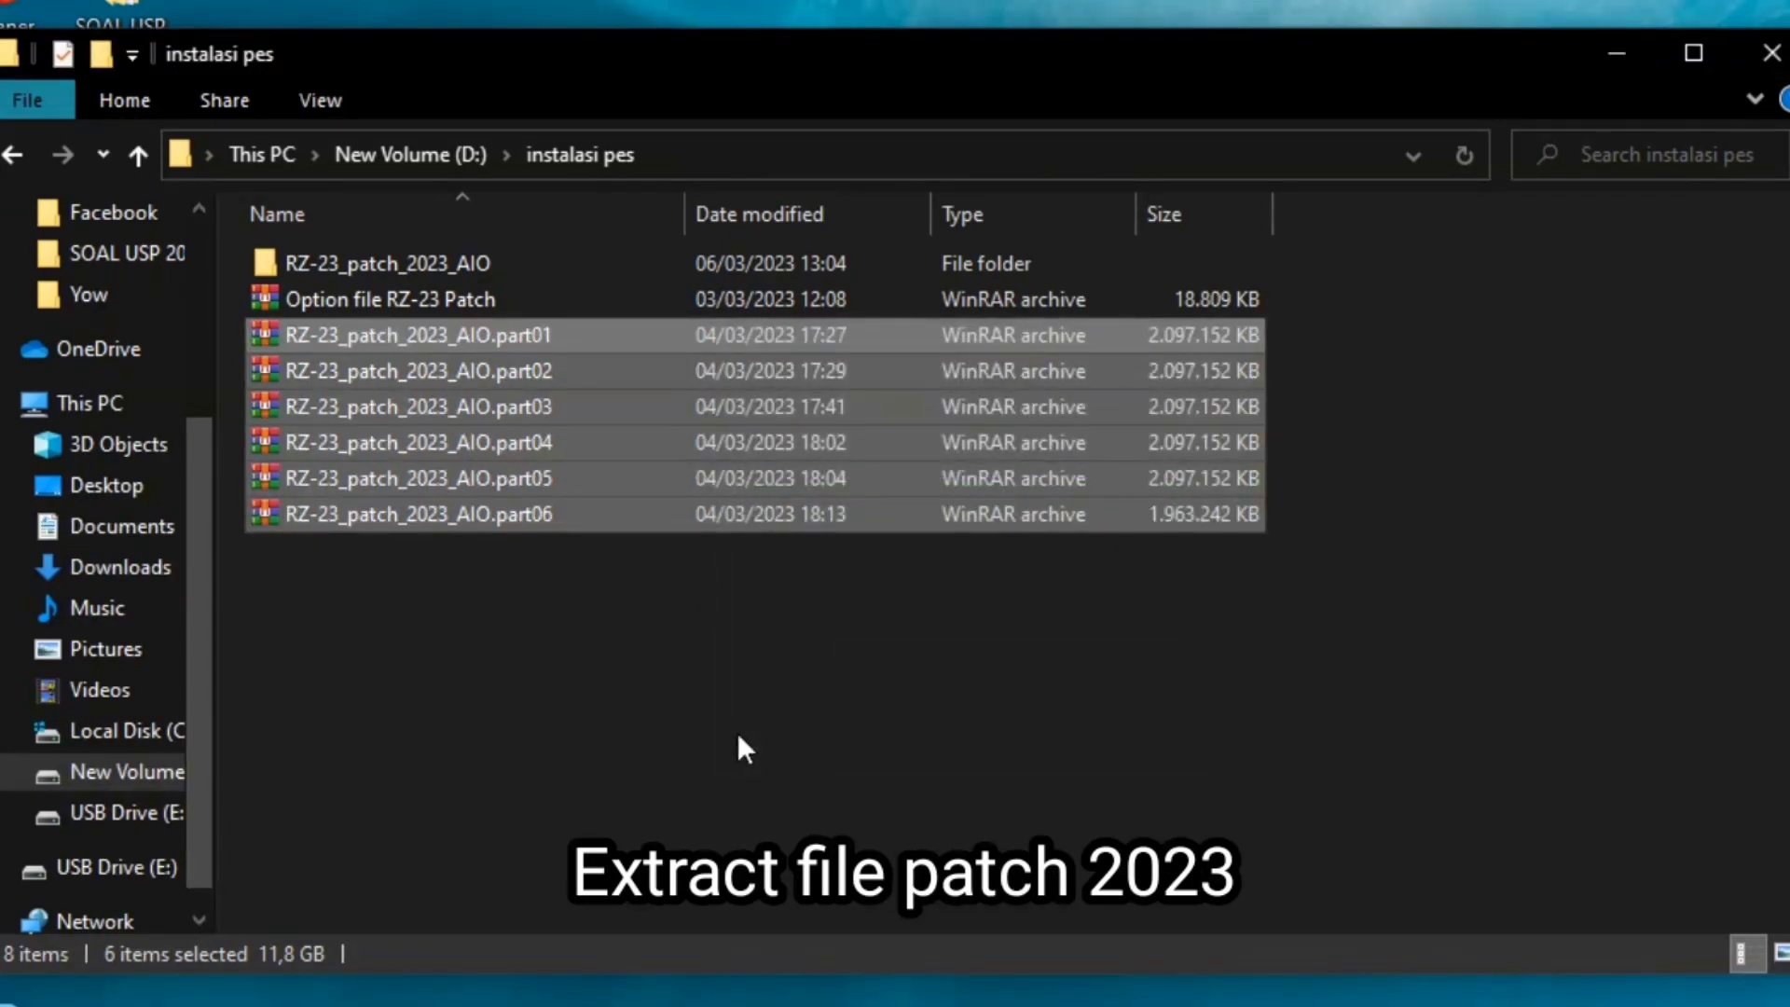
Extract the Option file RZ-23 Patch archive into a subfolder of the same name
{"action": "left_click", "coordinate": [373, 701]}
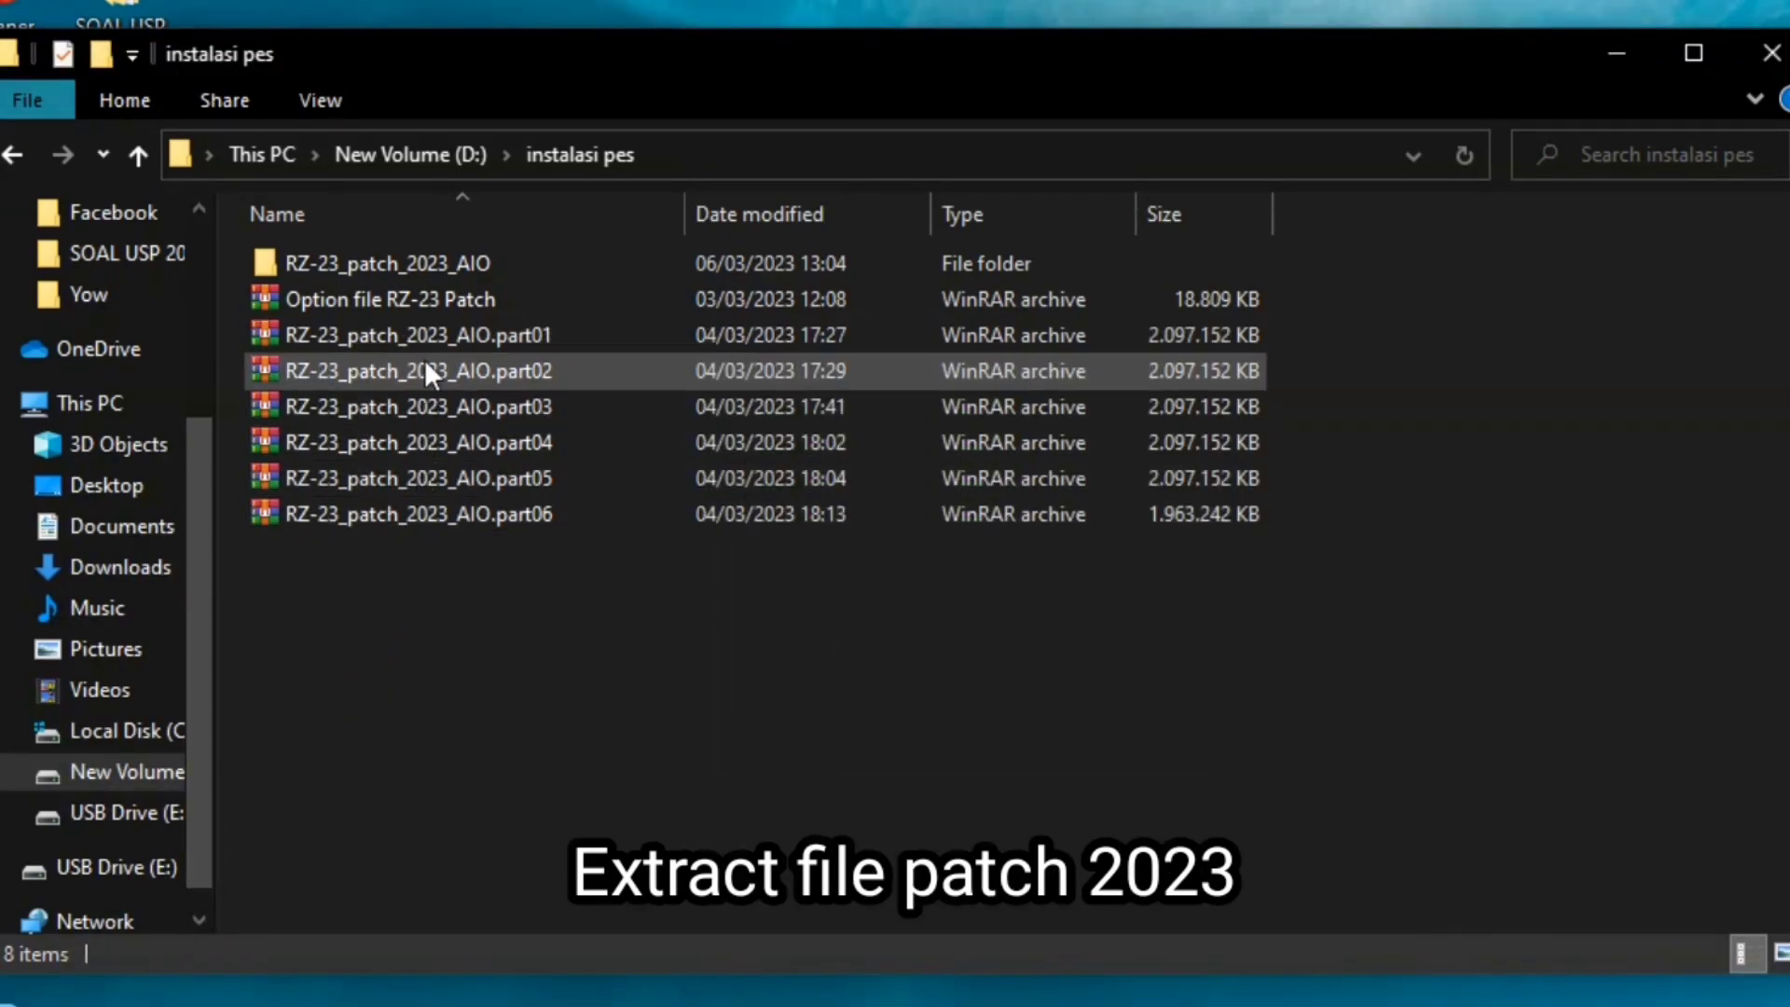
{"action": "right_click", "coordinate": [420, 297]}
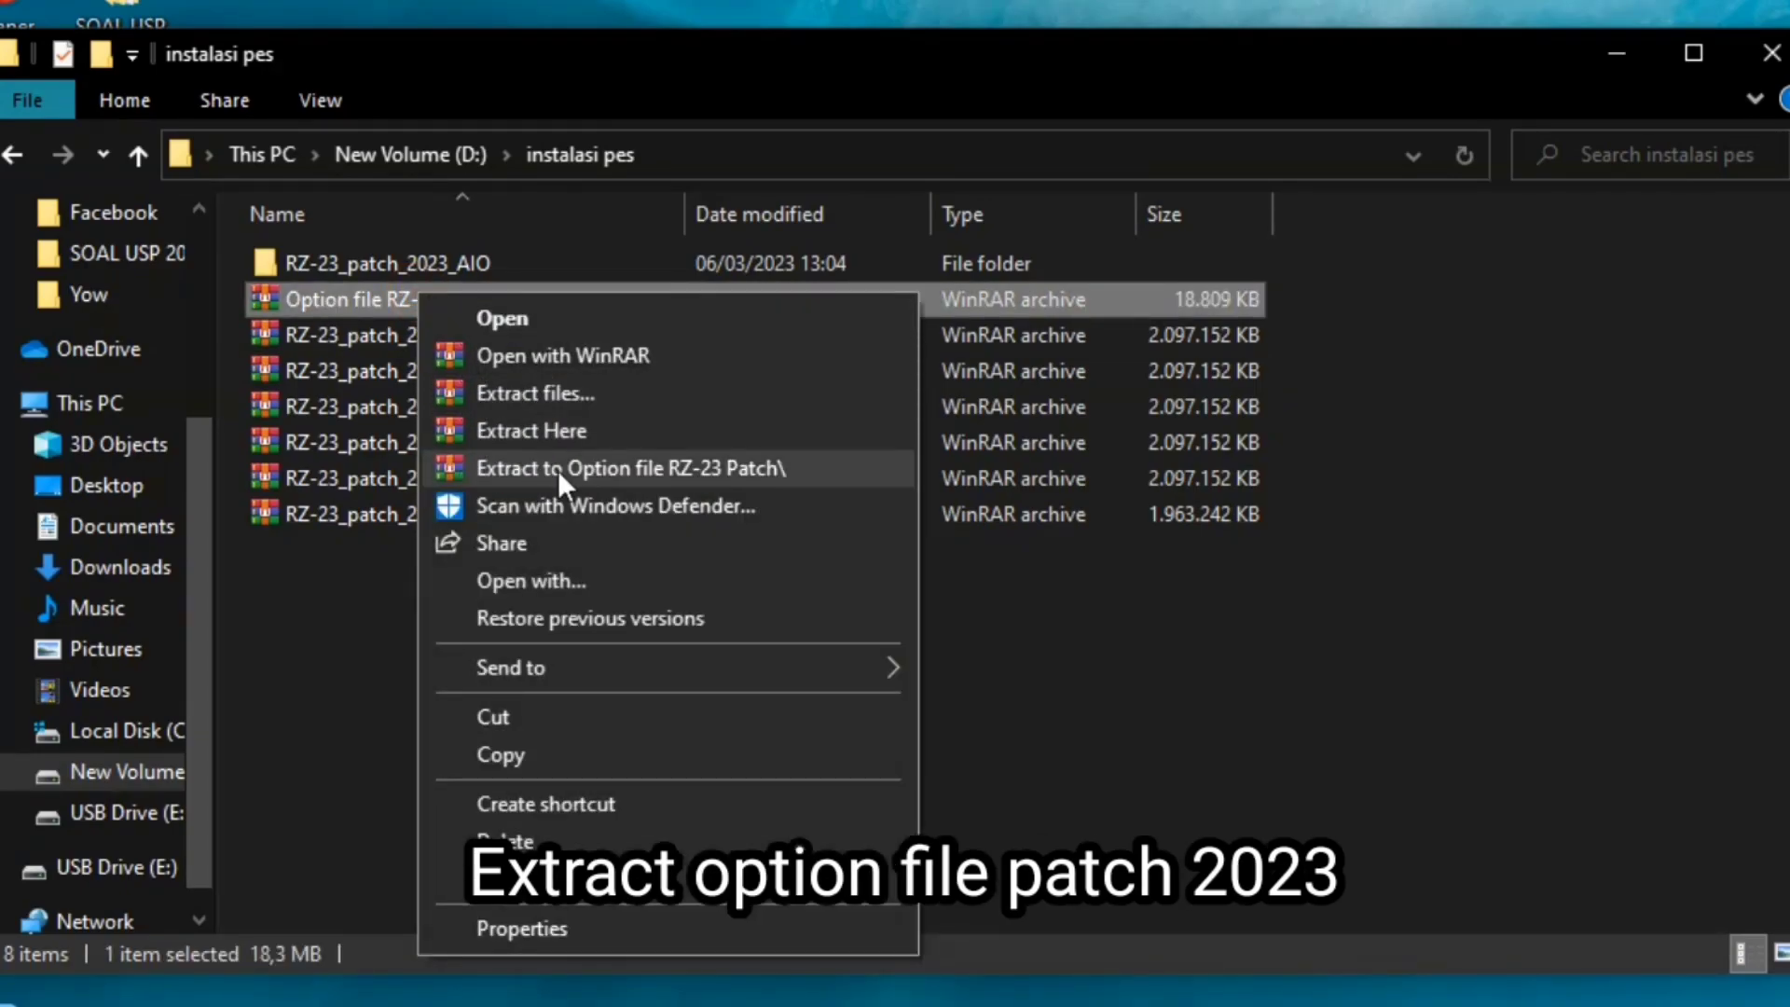
{"action": "left_click", "coordinate": [557, 469]}
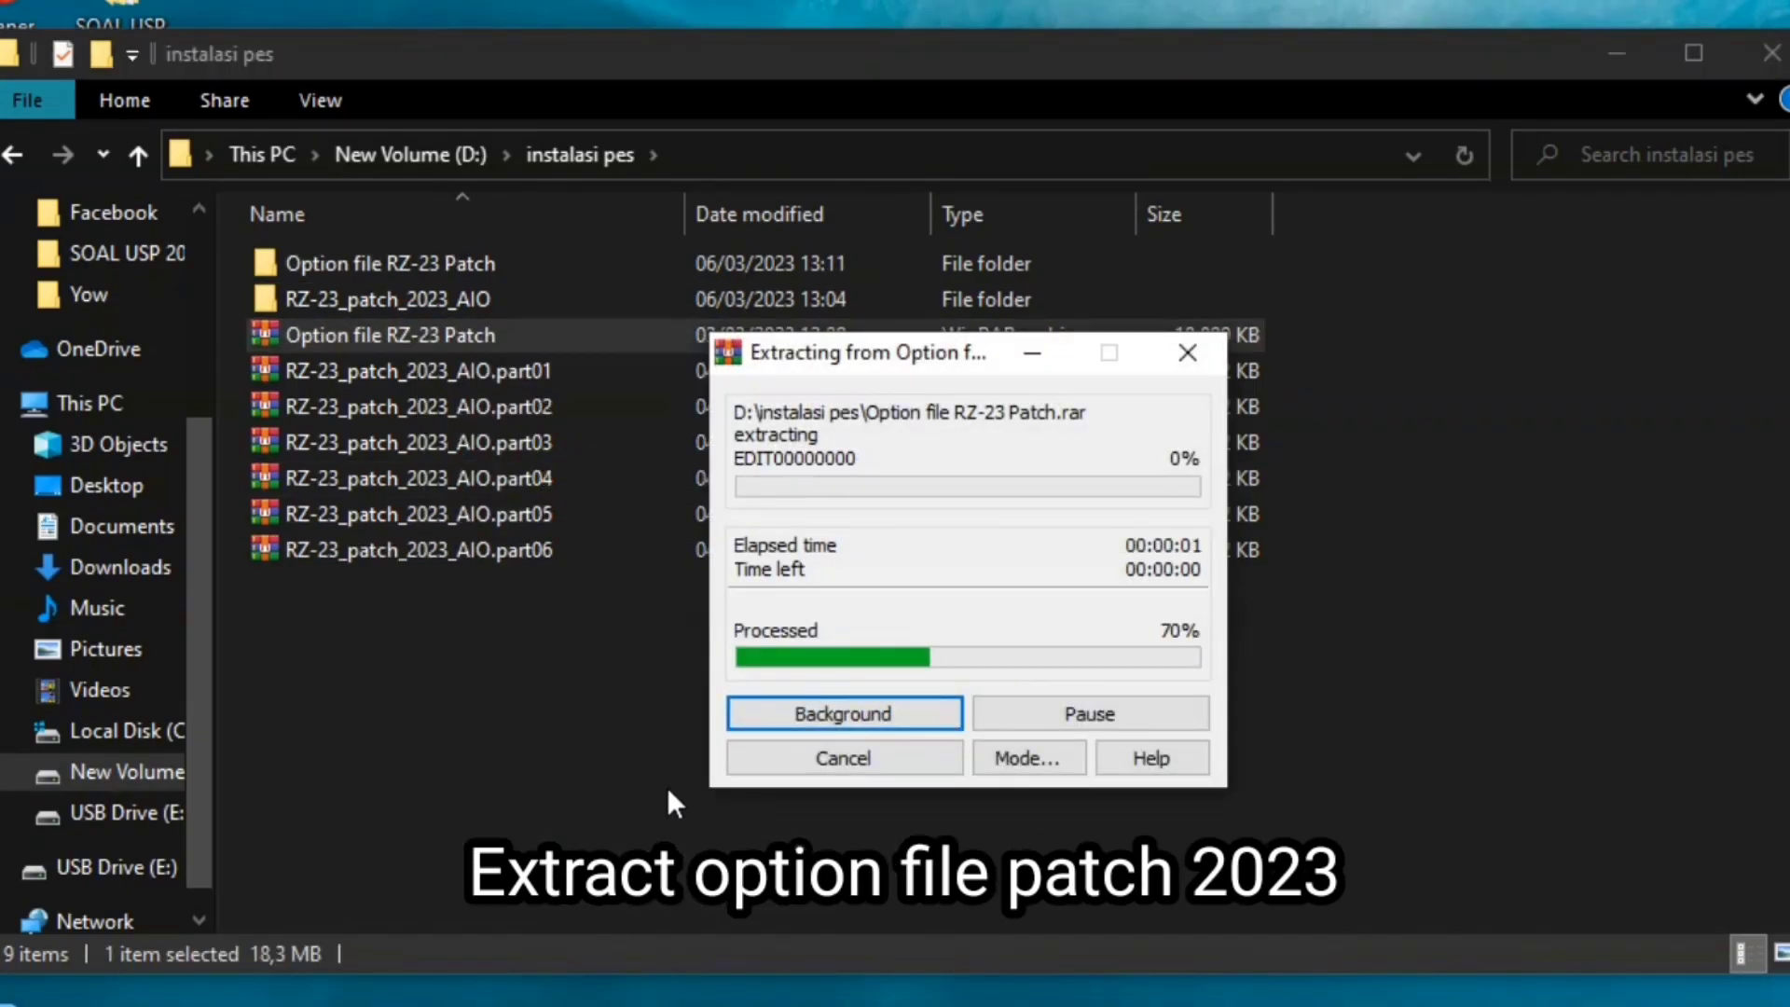
Open the download folder inside Program Files (x86)\Pro Evolution Soccer 2017 on Local Disk (C:)
{"action": "left_click", "coordinate": [12, 155]}
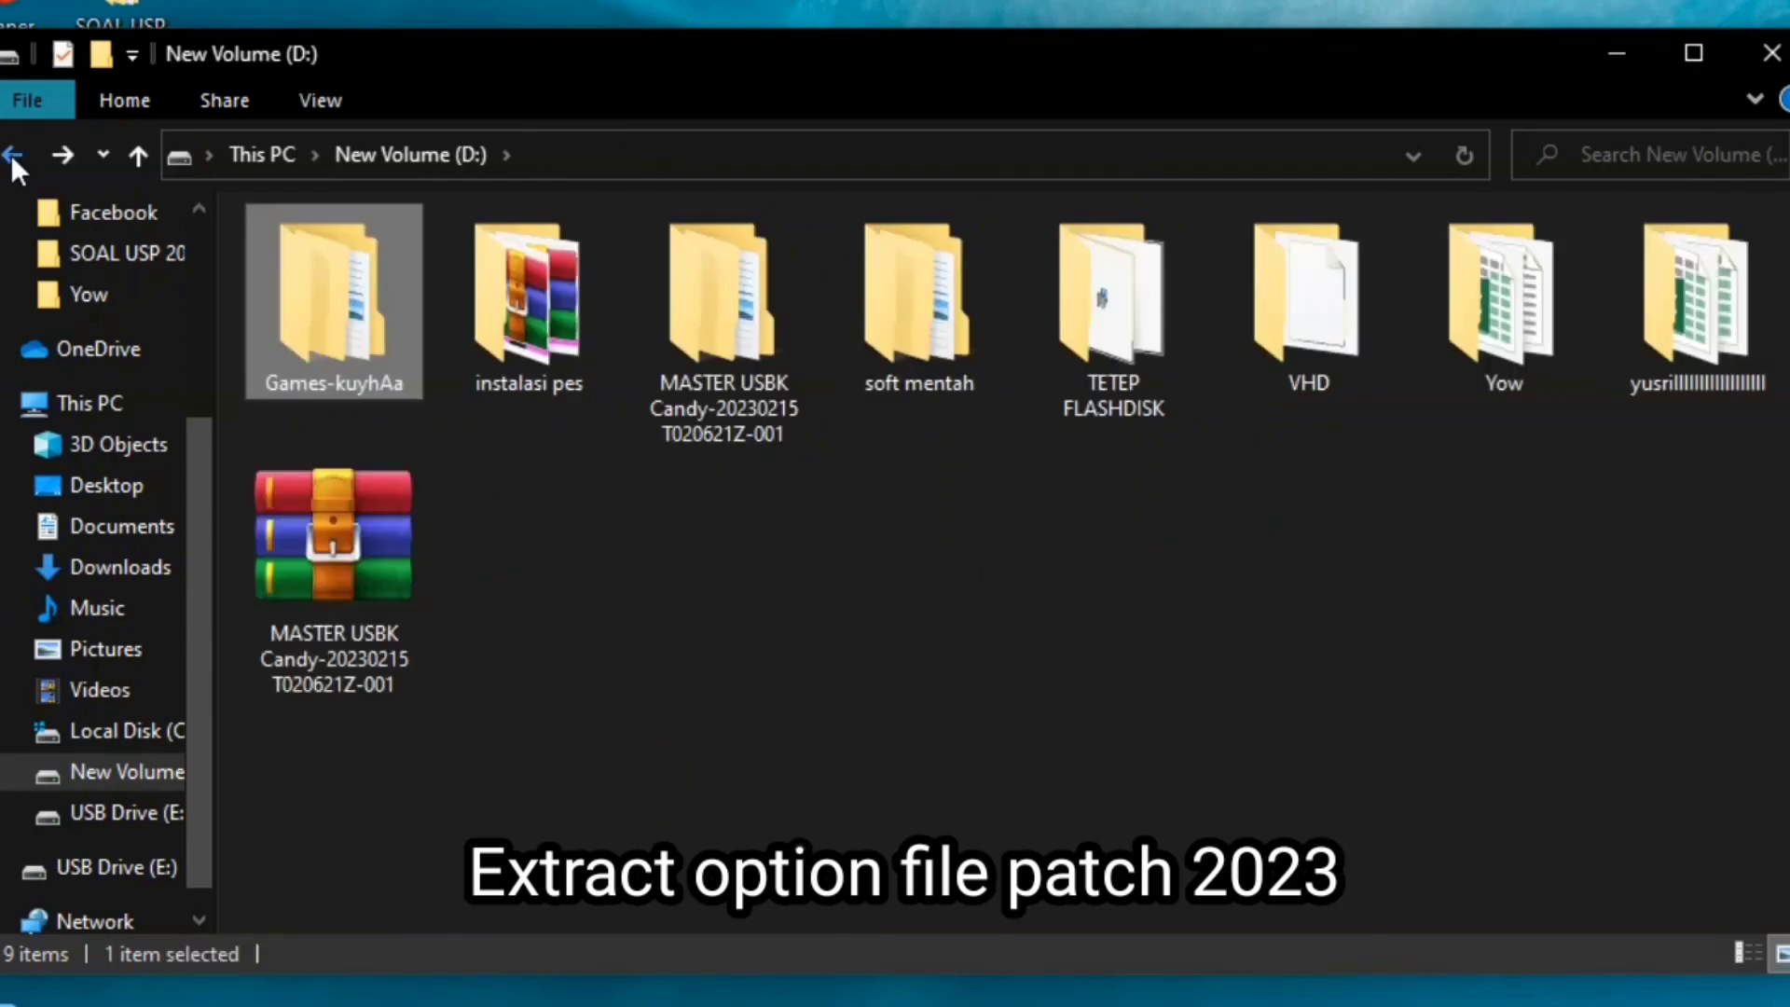
{"action": "left_click", "coordinate": [168, 735]}
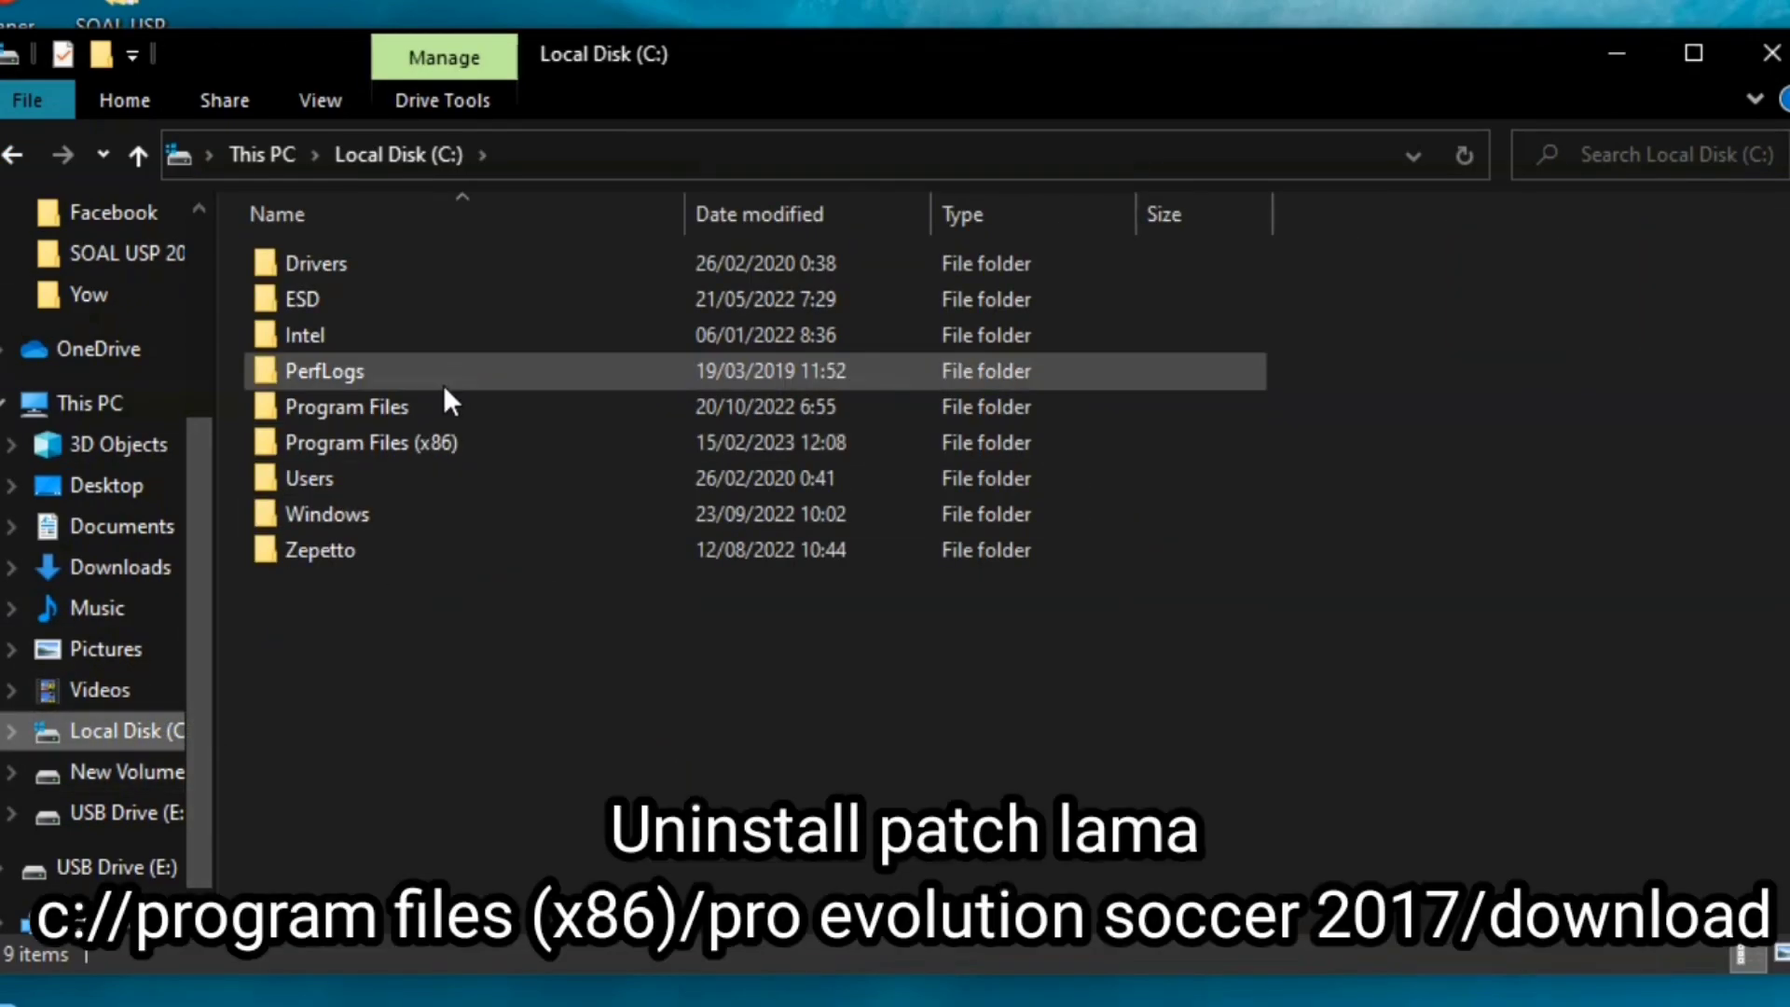
{"action": "double_click", "coordinate": [428, 436]}
{"action": "scroll", "coordinate": [490, 623], "scroll_direction": "down", "scroll_amount": 4}
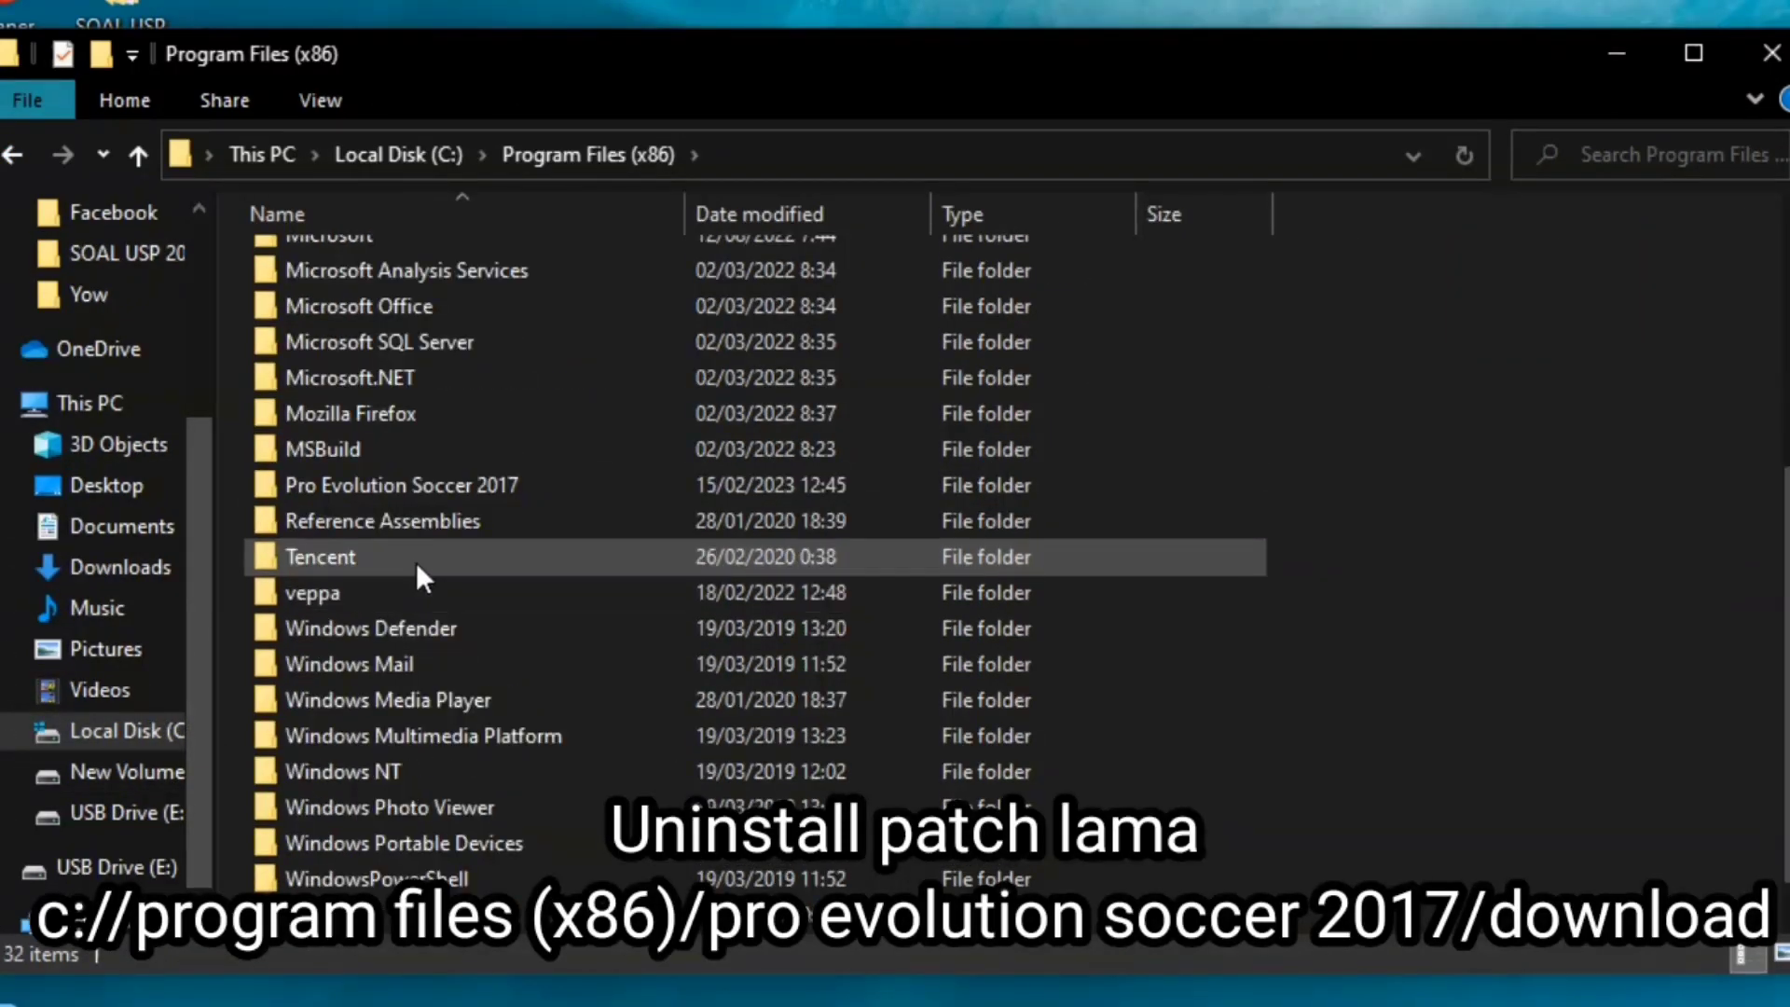
{"action": "double_click", "coordinate": [414, 481]}
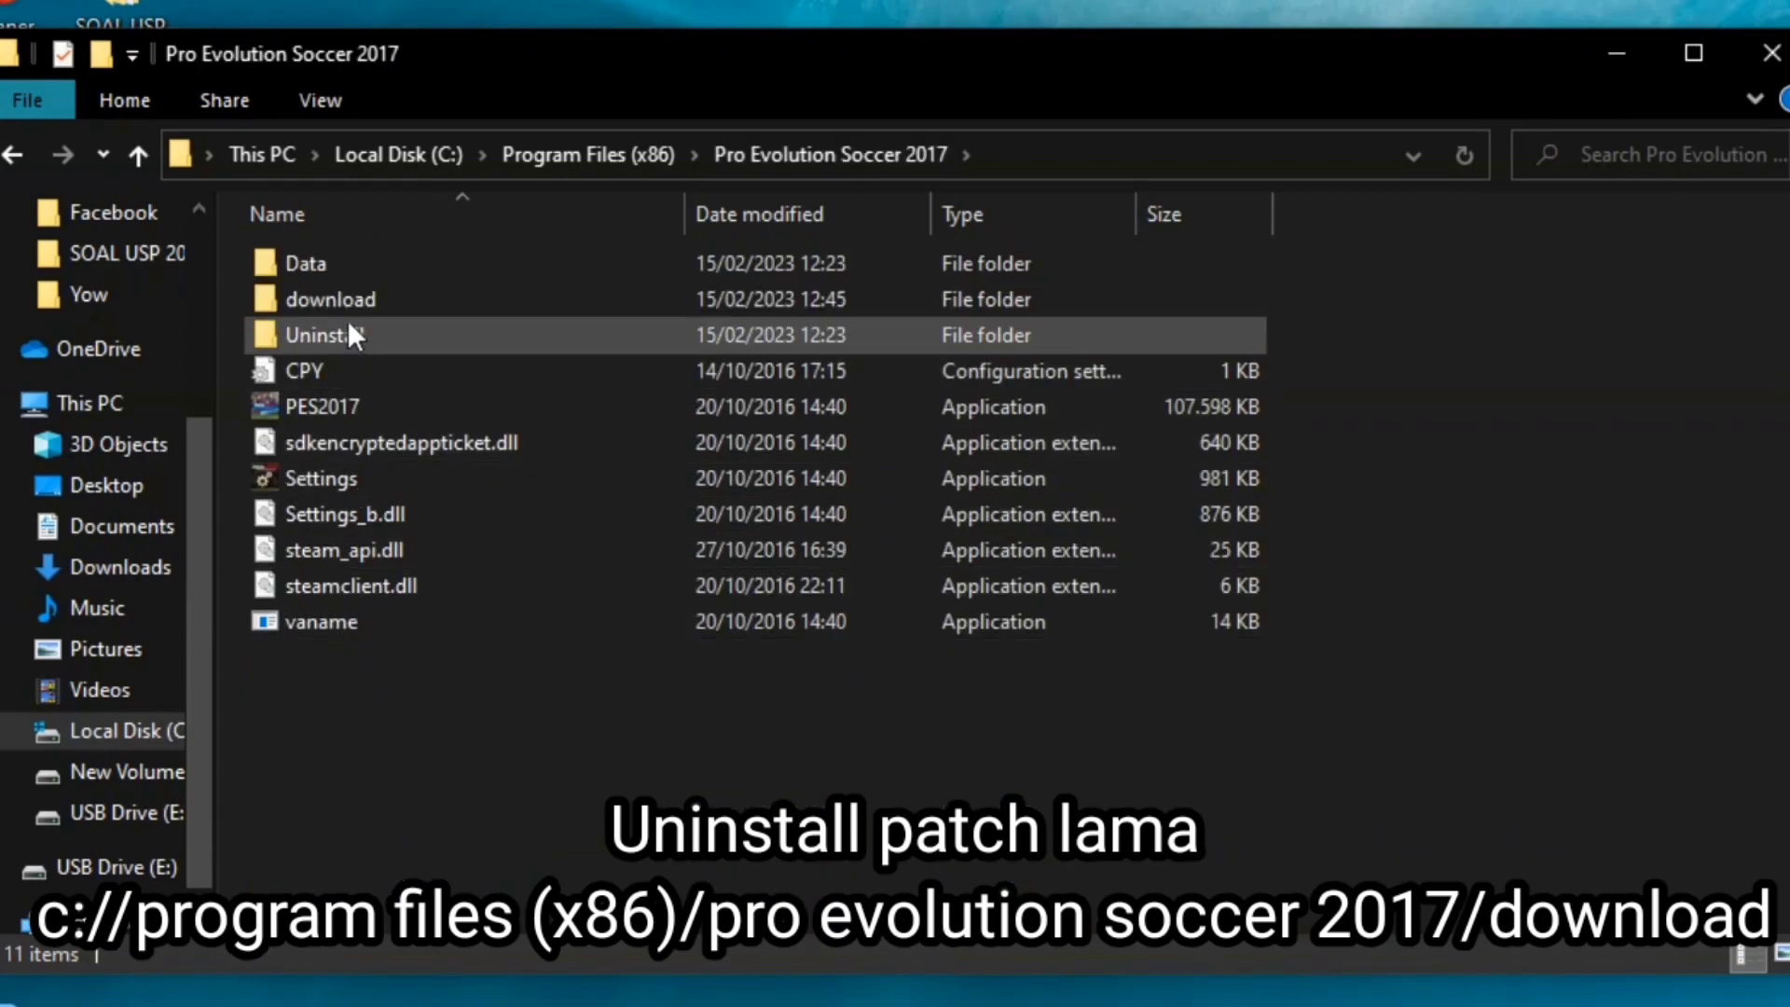
{"action": "double_click", "coordinate": [345, 300]}
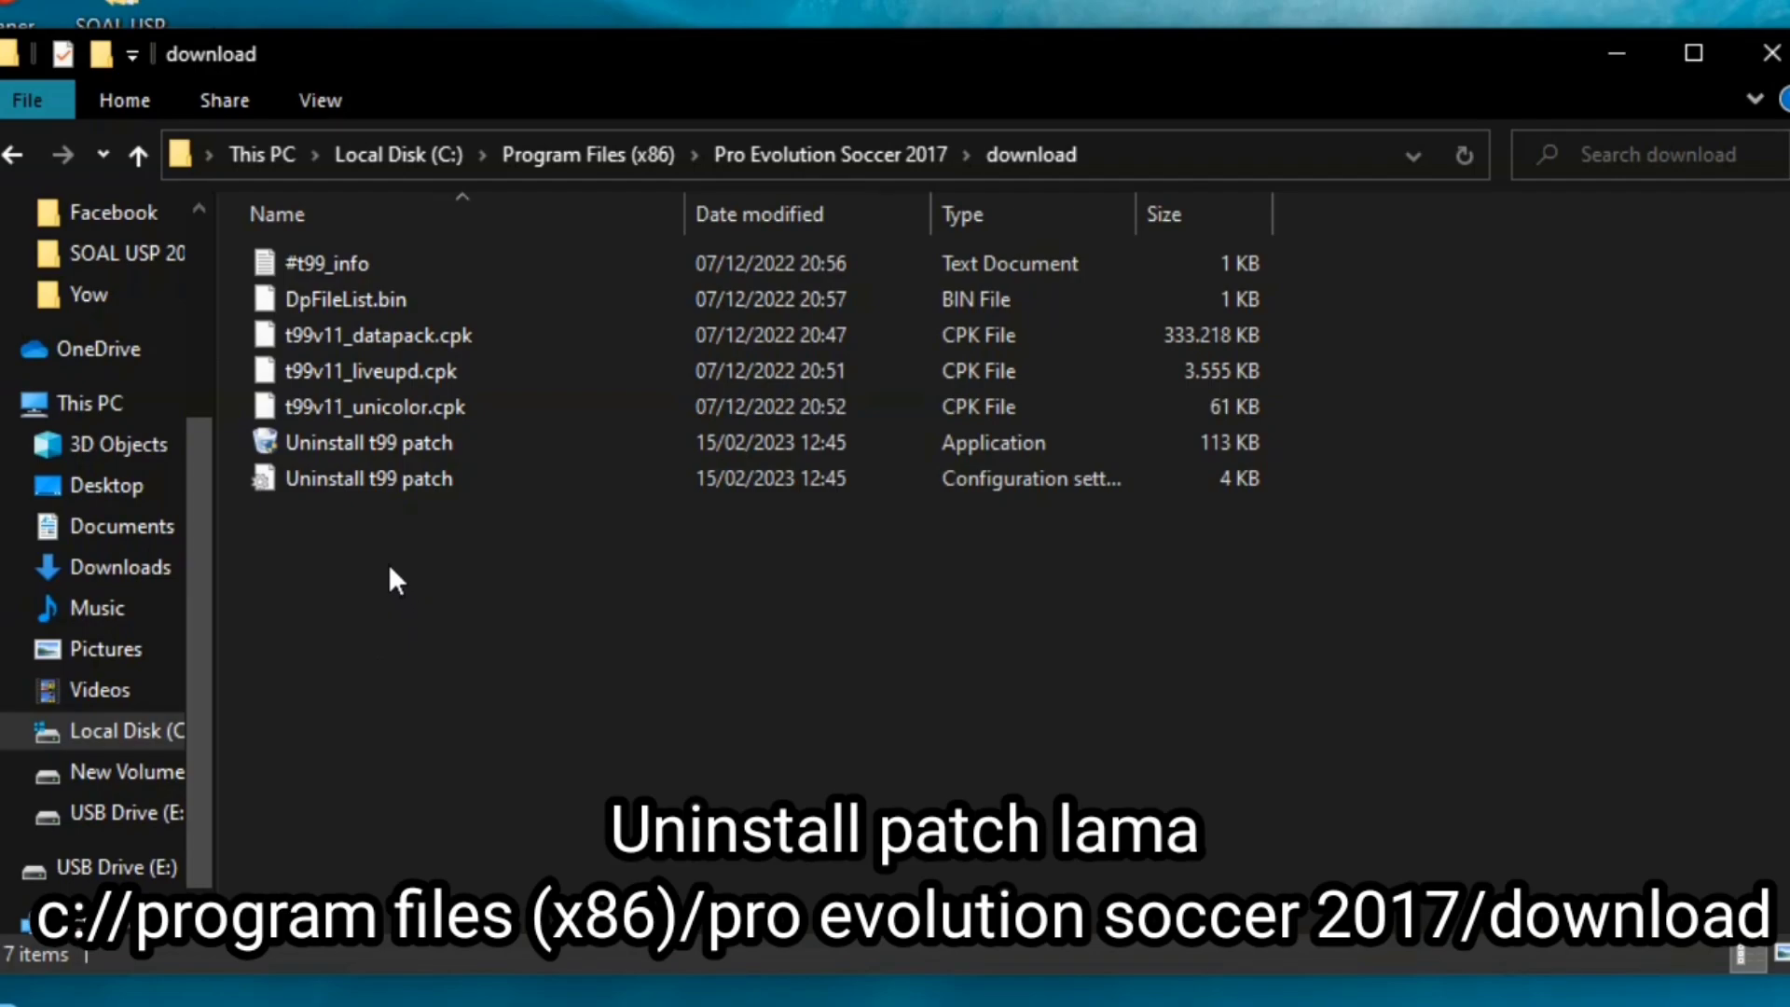
Run the Uninstall t99 patch application as administrator and complete the removal of the old patch
{"action": "left_click", "coordinate": [355, 449]}
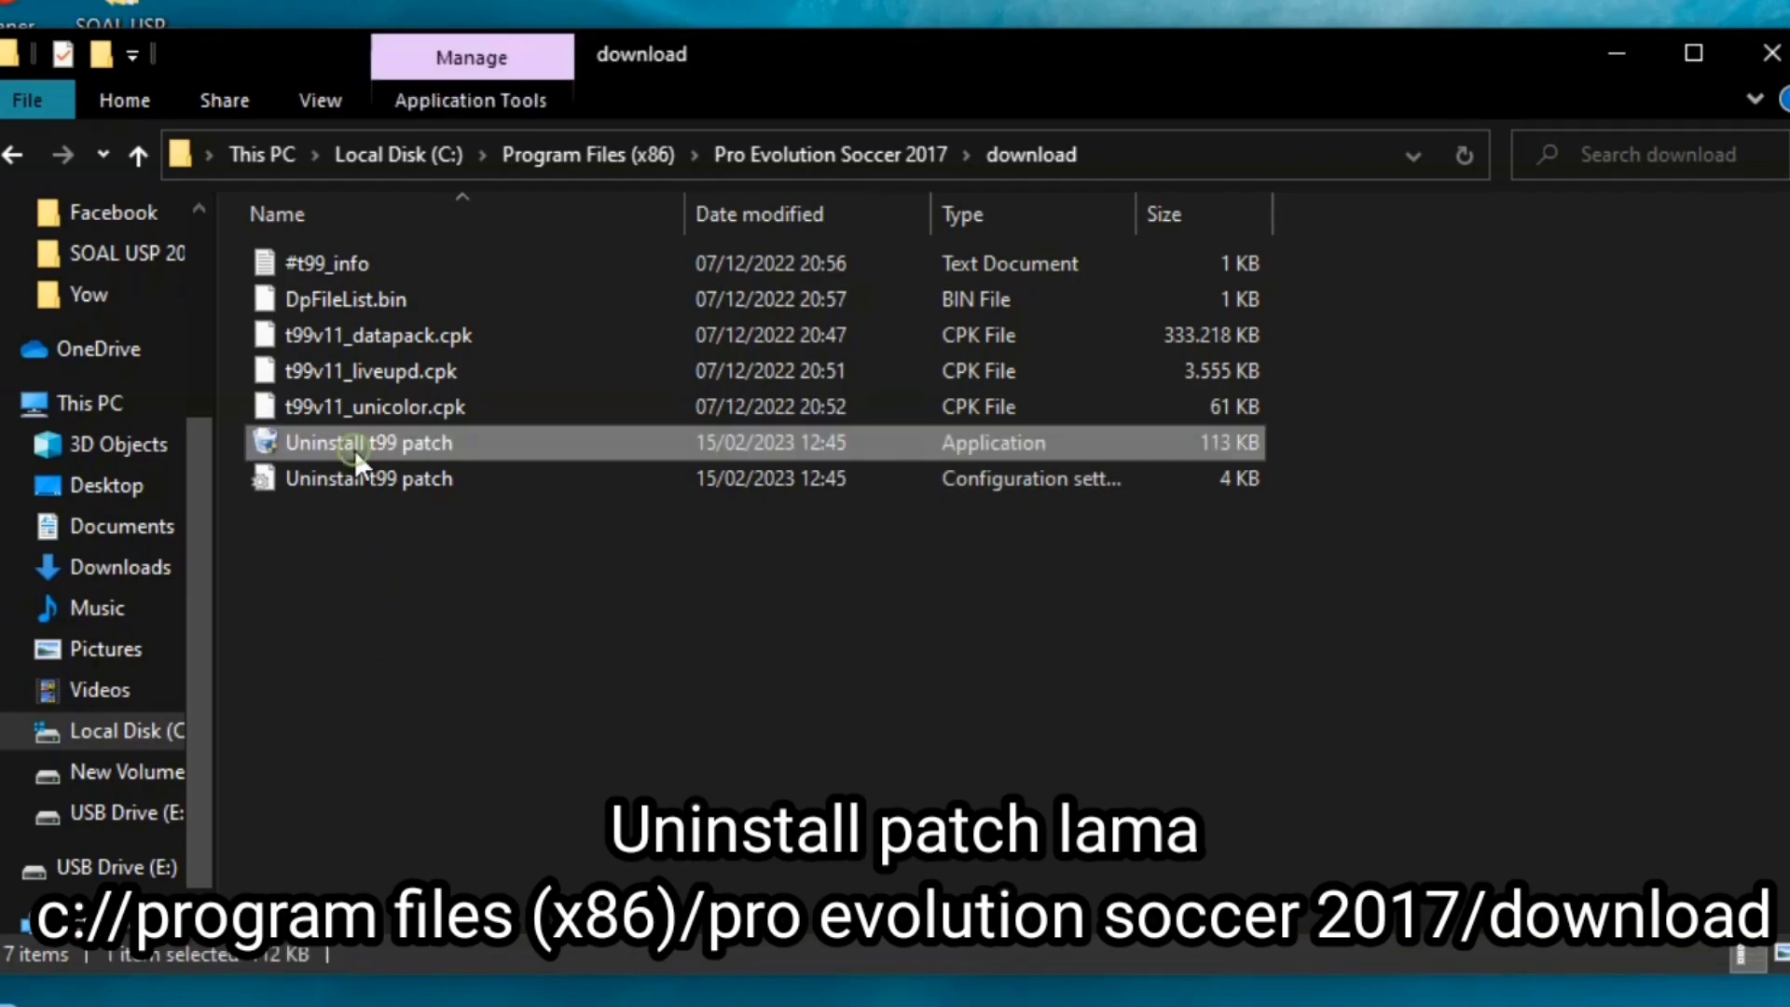
{"action": "right_click", "coordinate": [350, 454]}
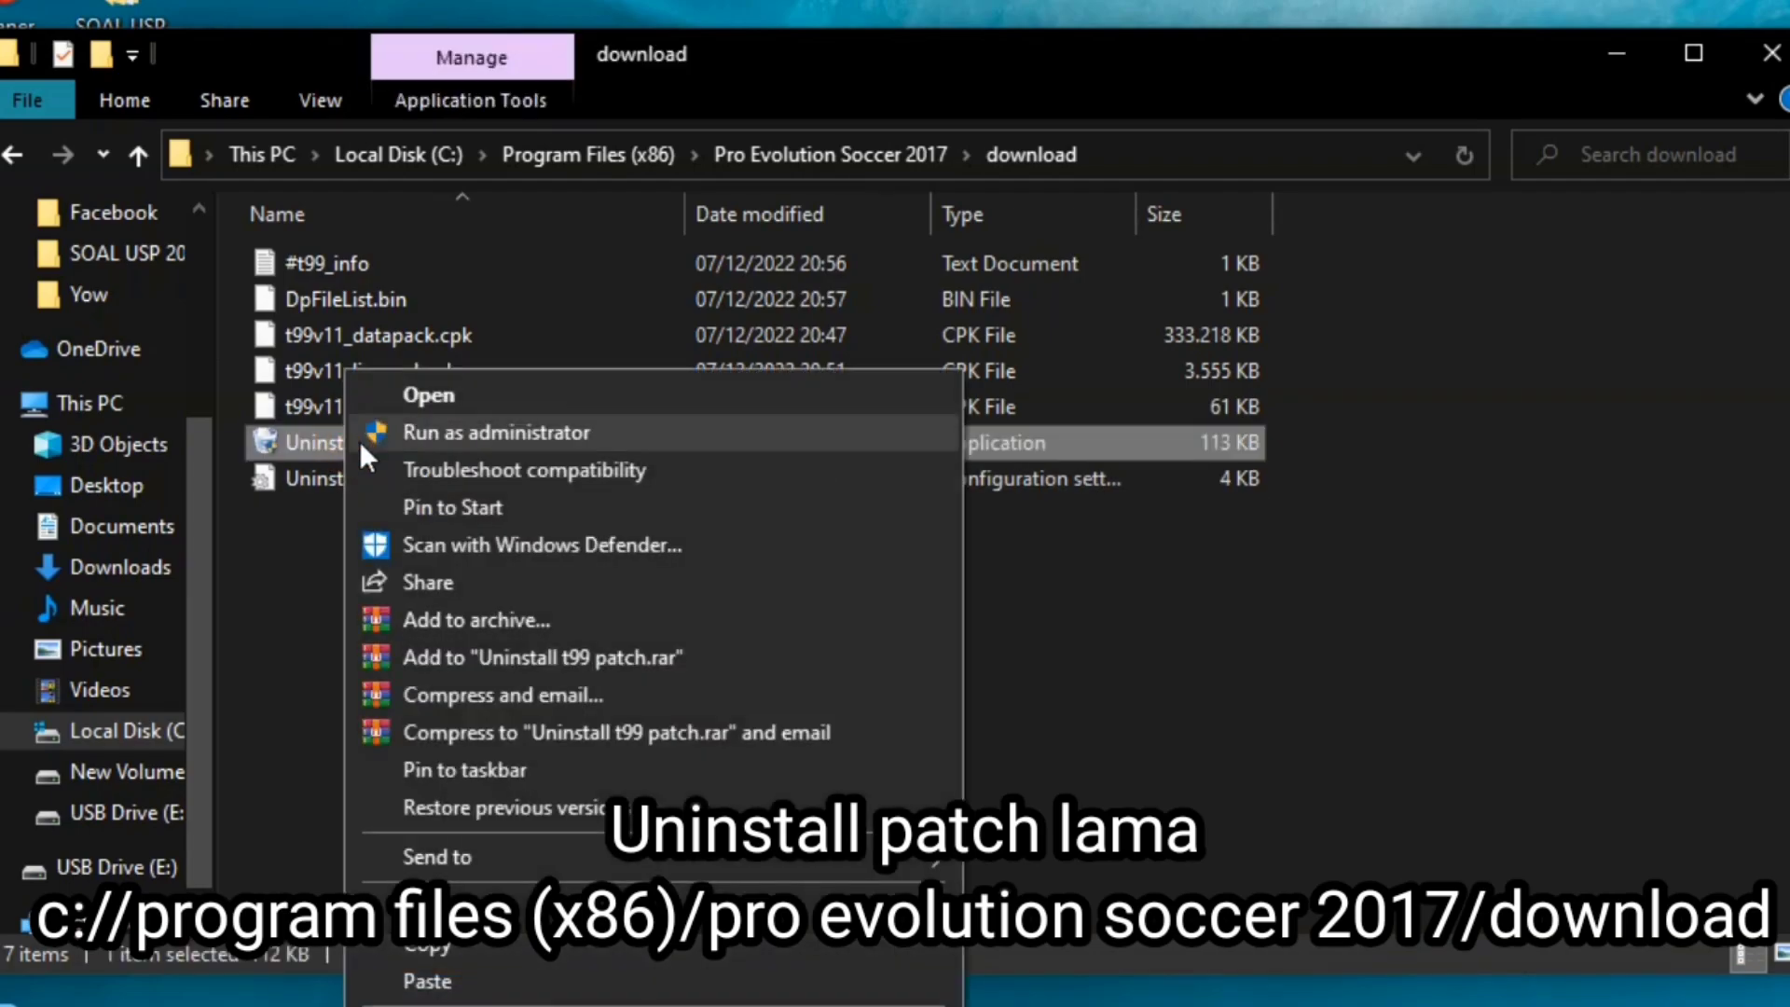
{"action": "left_click", "coordinate": [477, 444]}
{"action": "left_click", "coordinate": [1162, 886]}
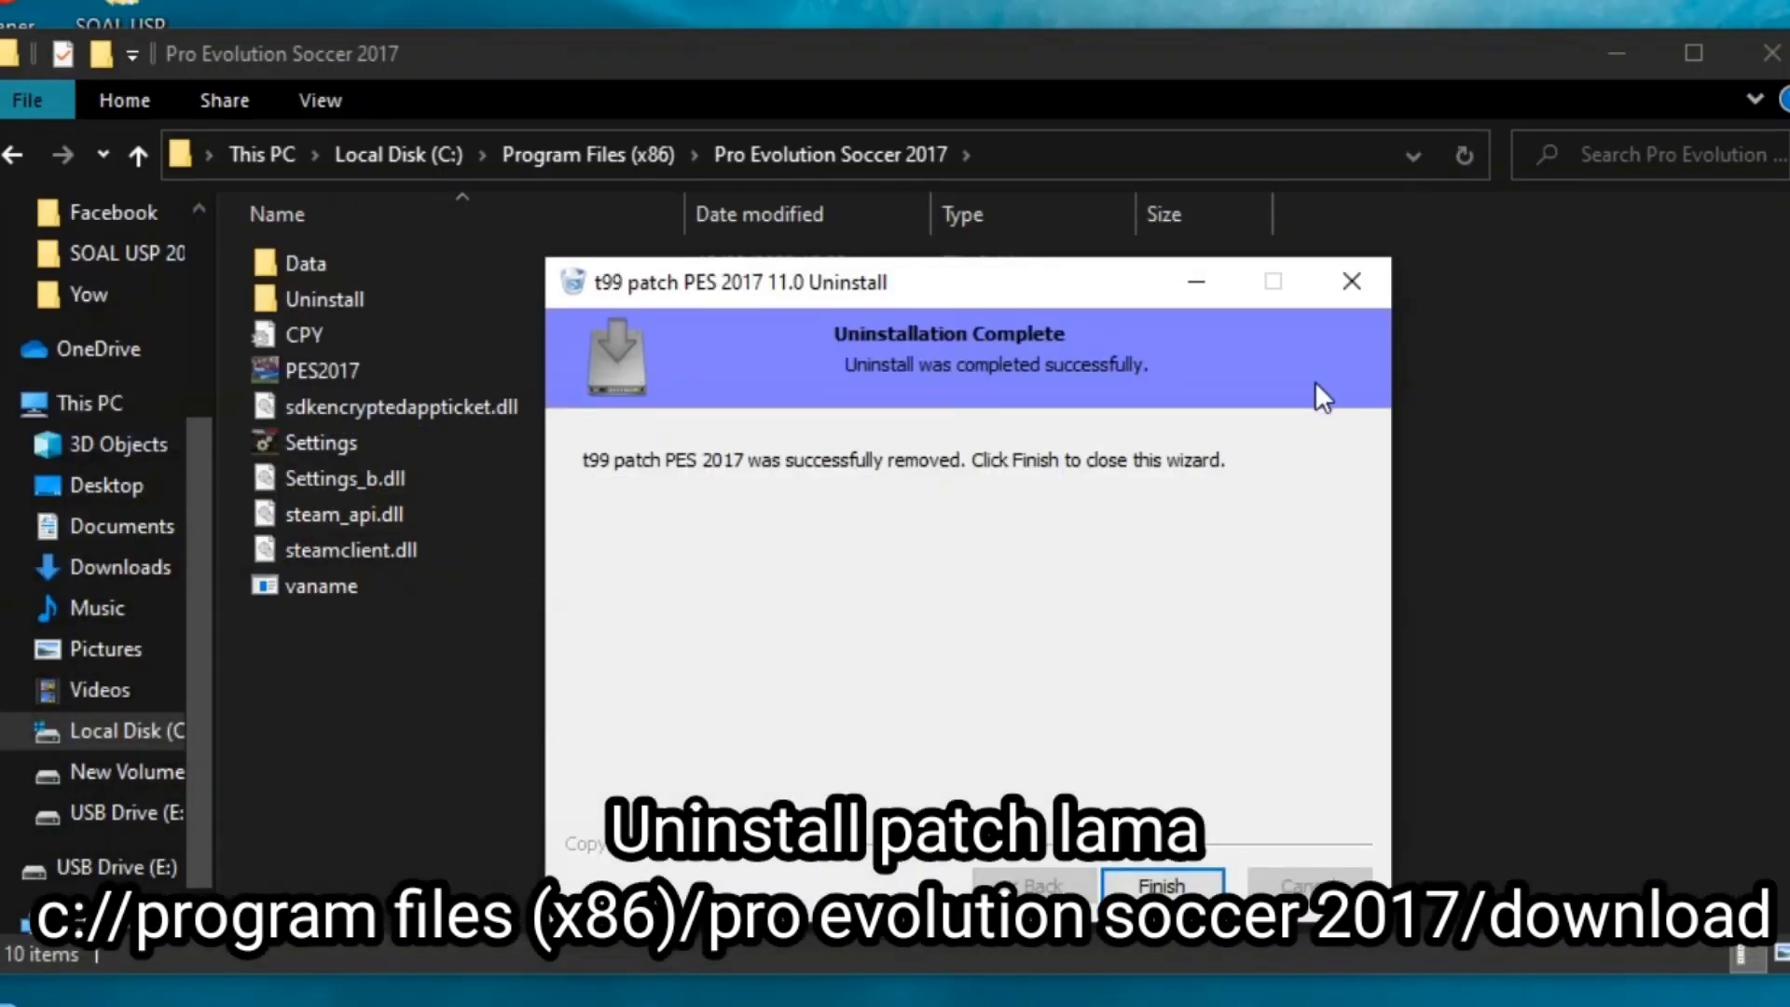
{"action": "left_click", "coordinate": [1168, 884]}
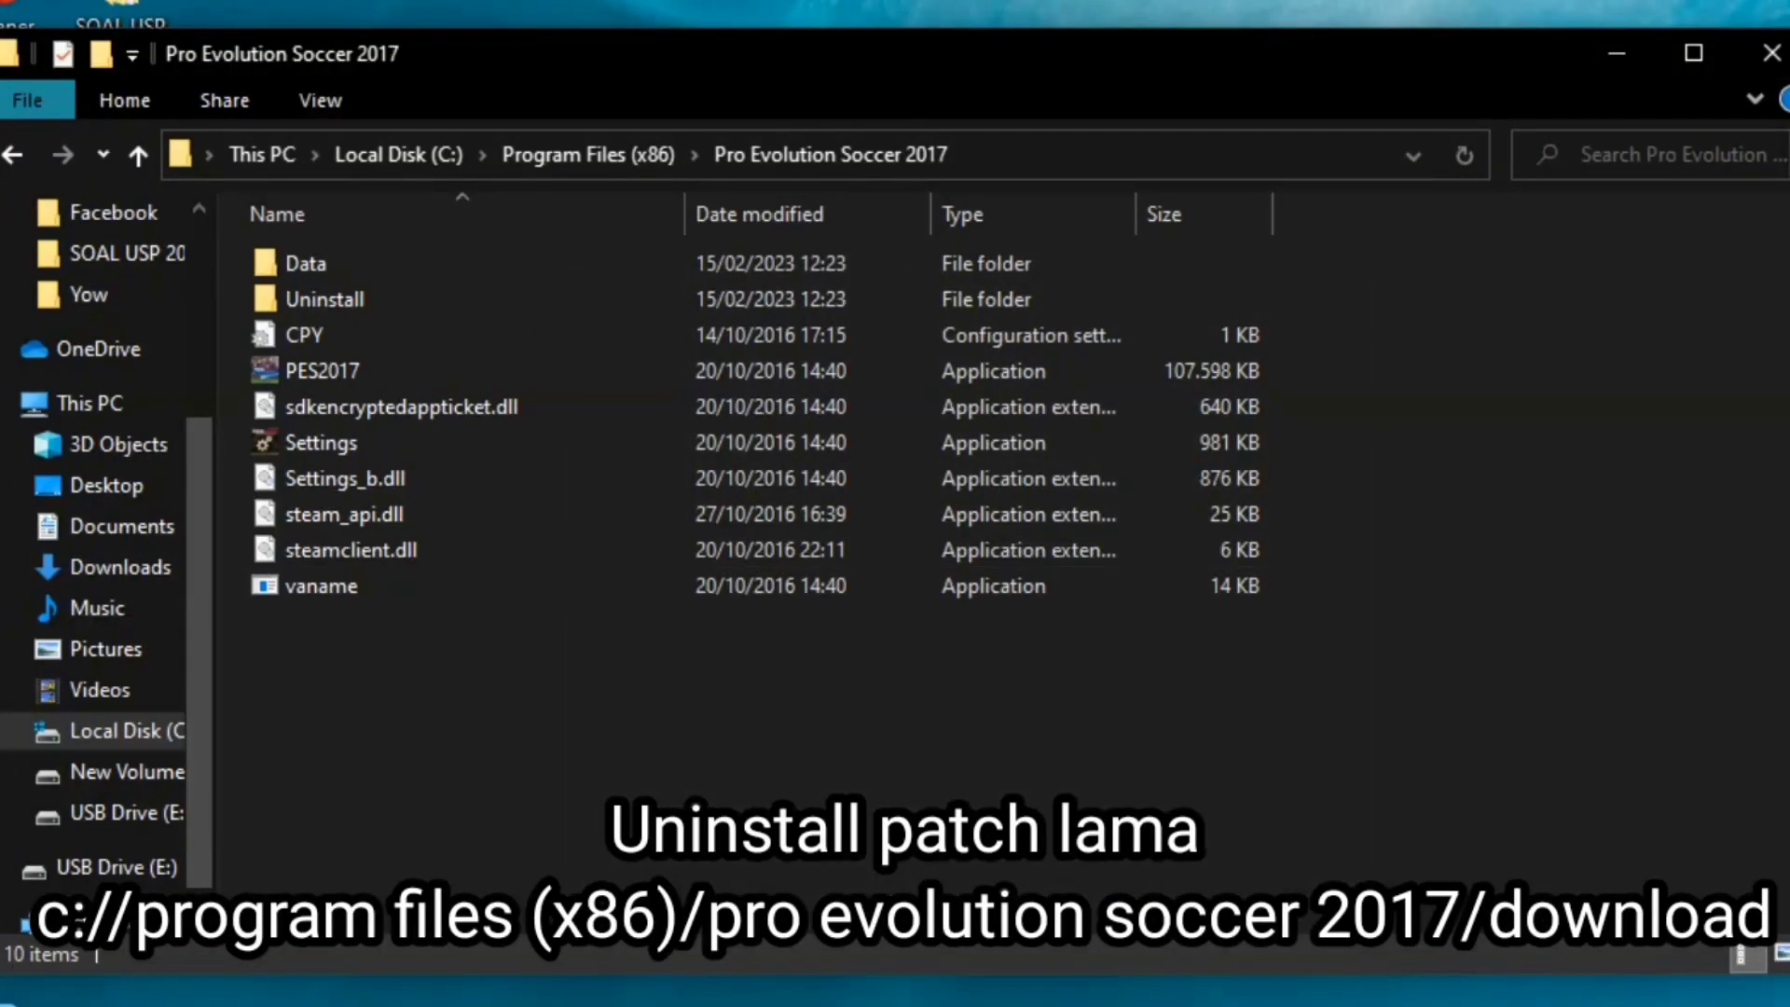
{"action": "left_click", "coordinate": [11, 156]}
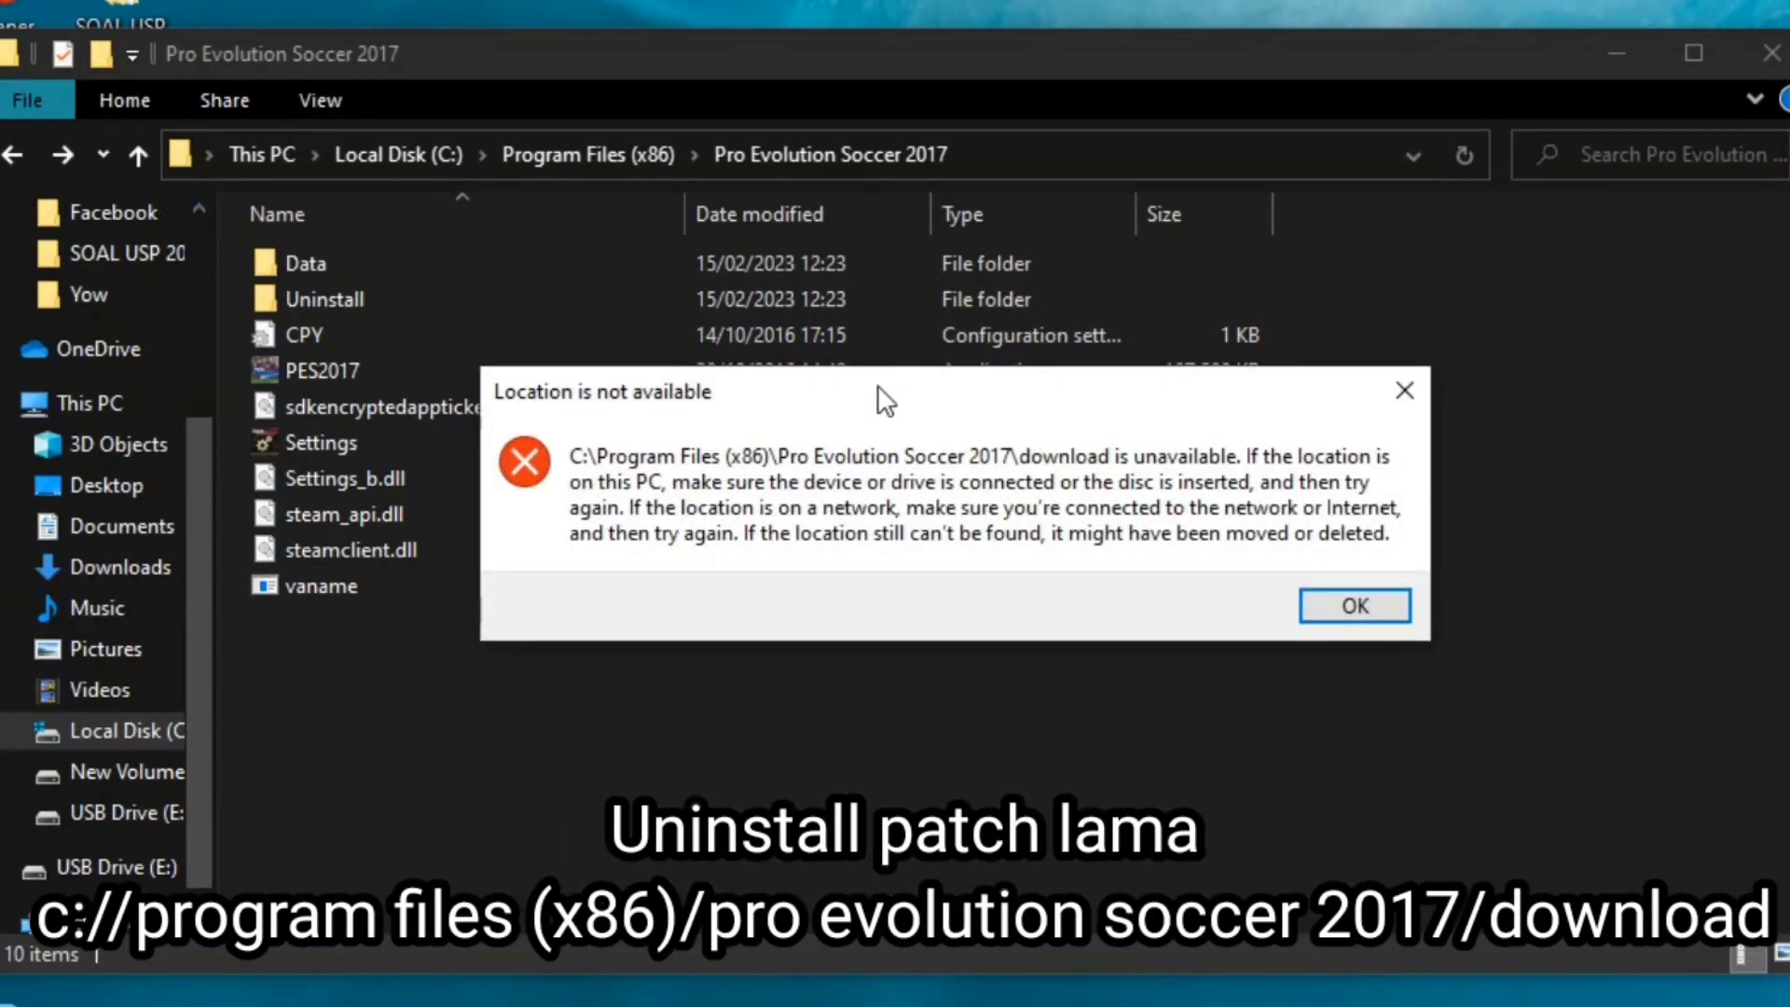
{"action": "left_click", "coordinate": [1358, 608]}
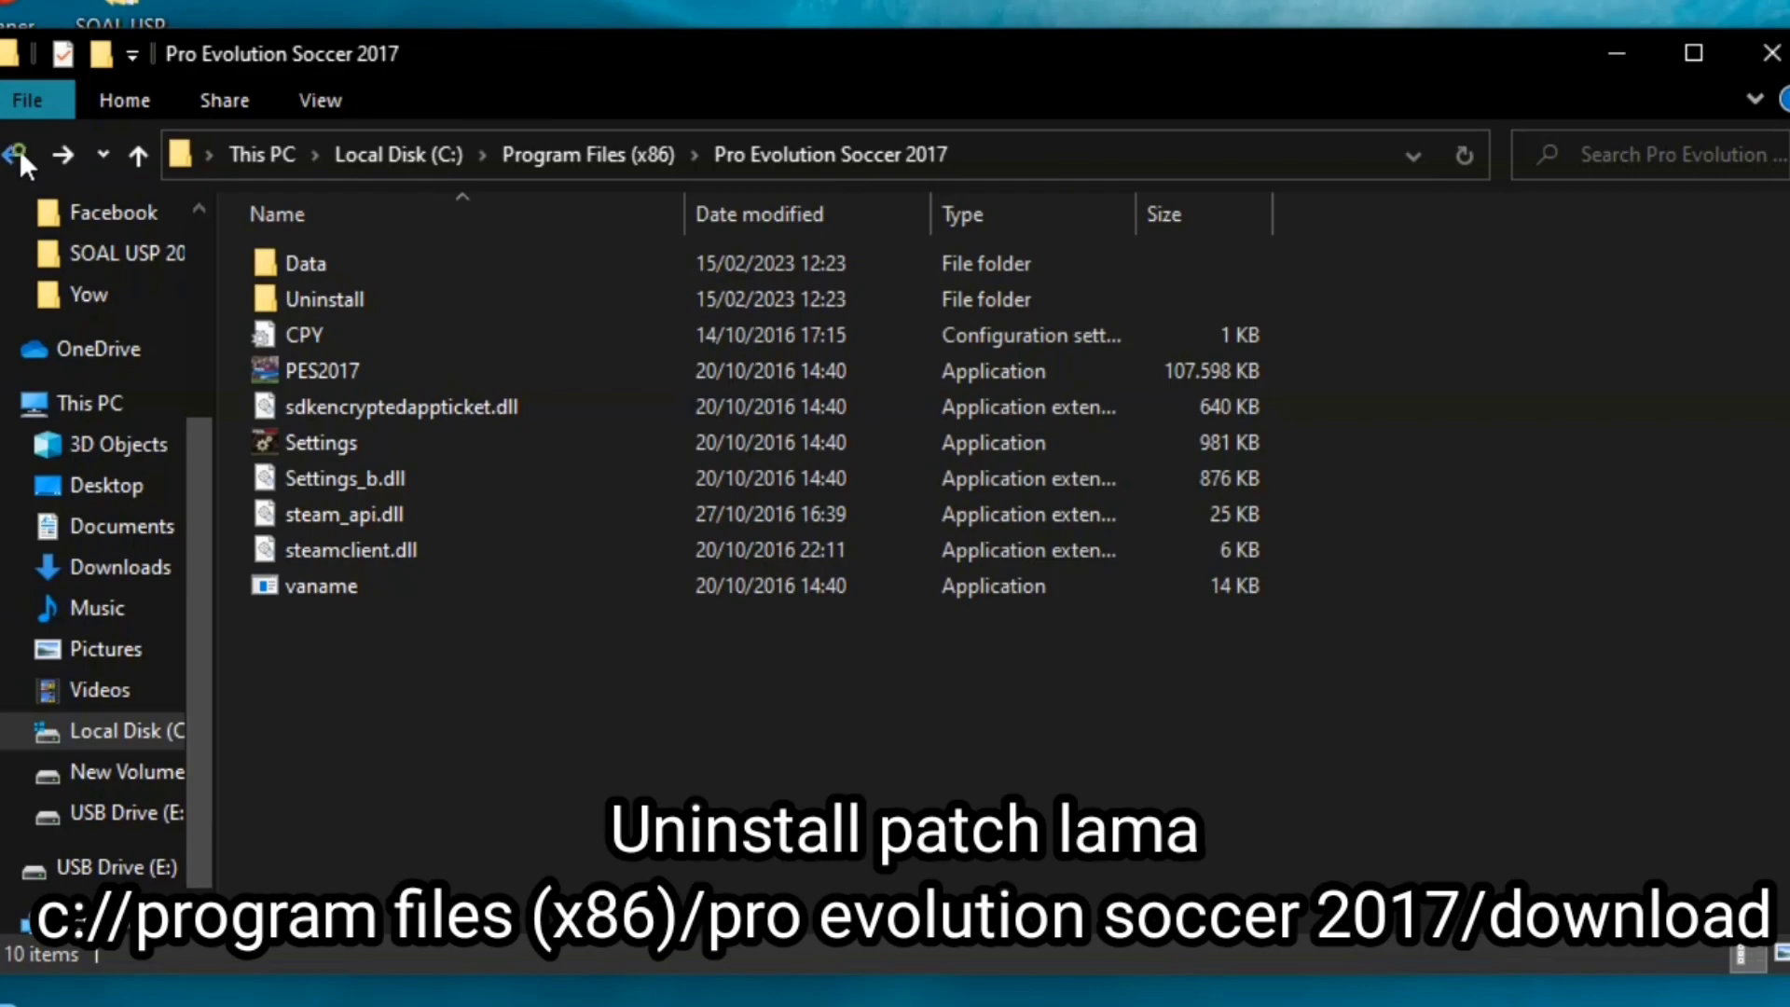
Copy the download folder, PES2017 and Settings from the RZ-23_patch_2023_AIO folder inside instalasi pes on New Volume (D:)
{"action": "left_click", "coordinate": [19, 151]}
{"action": "left_click", "coordinate": [1356, 605]}
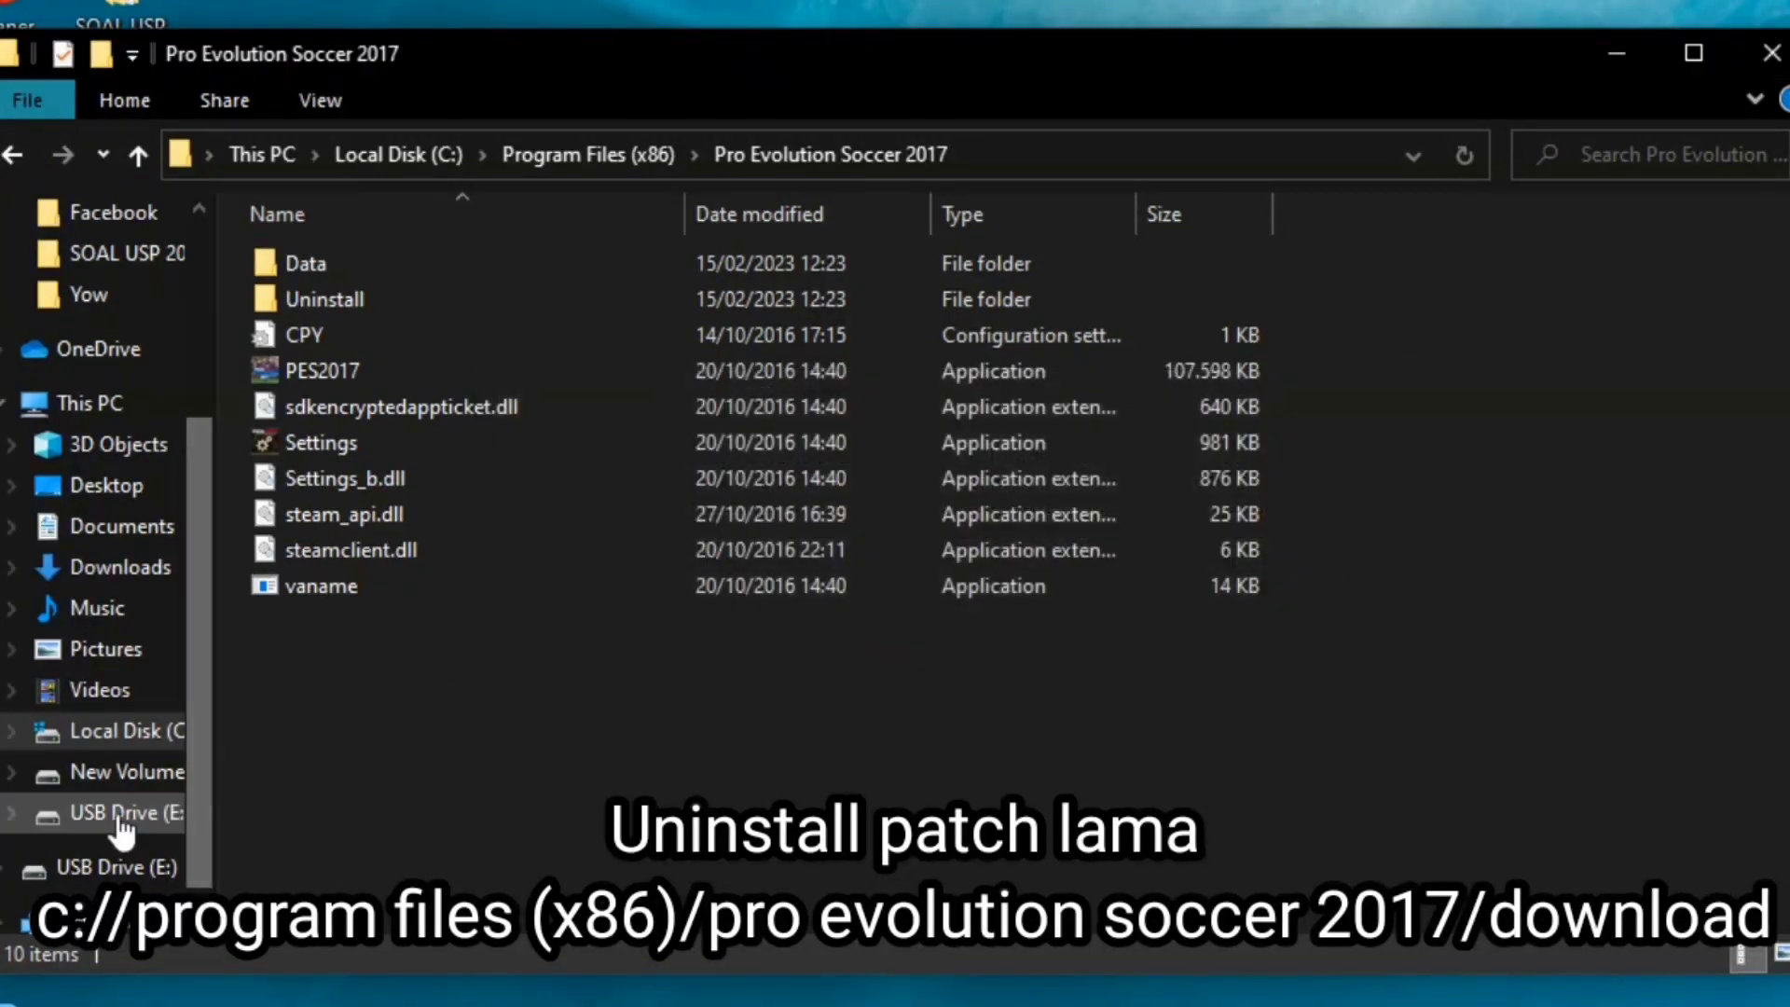
{"action": "left_click", "coordinate": [116, 813]}
{"action": "left_click", "coordinate": [93, 772]}
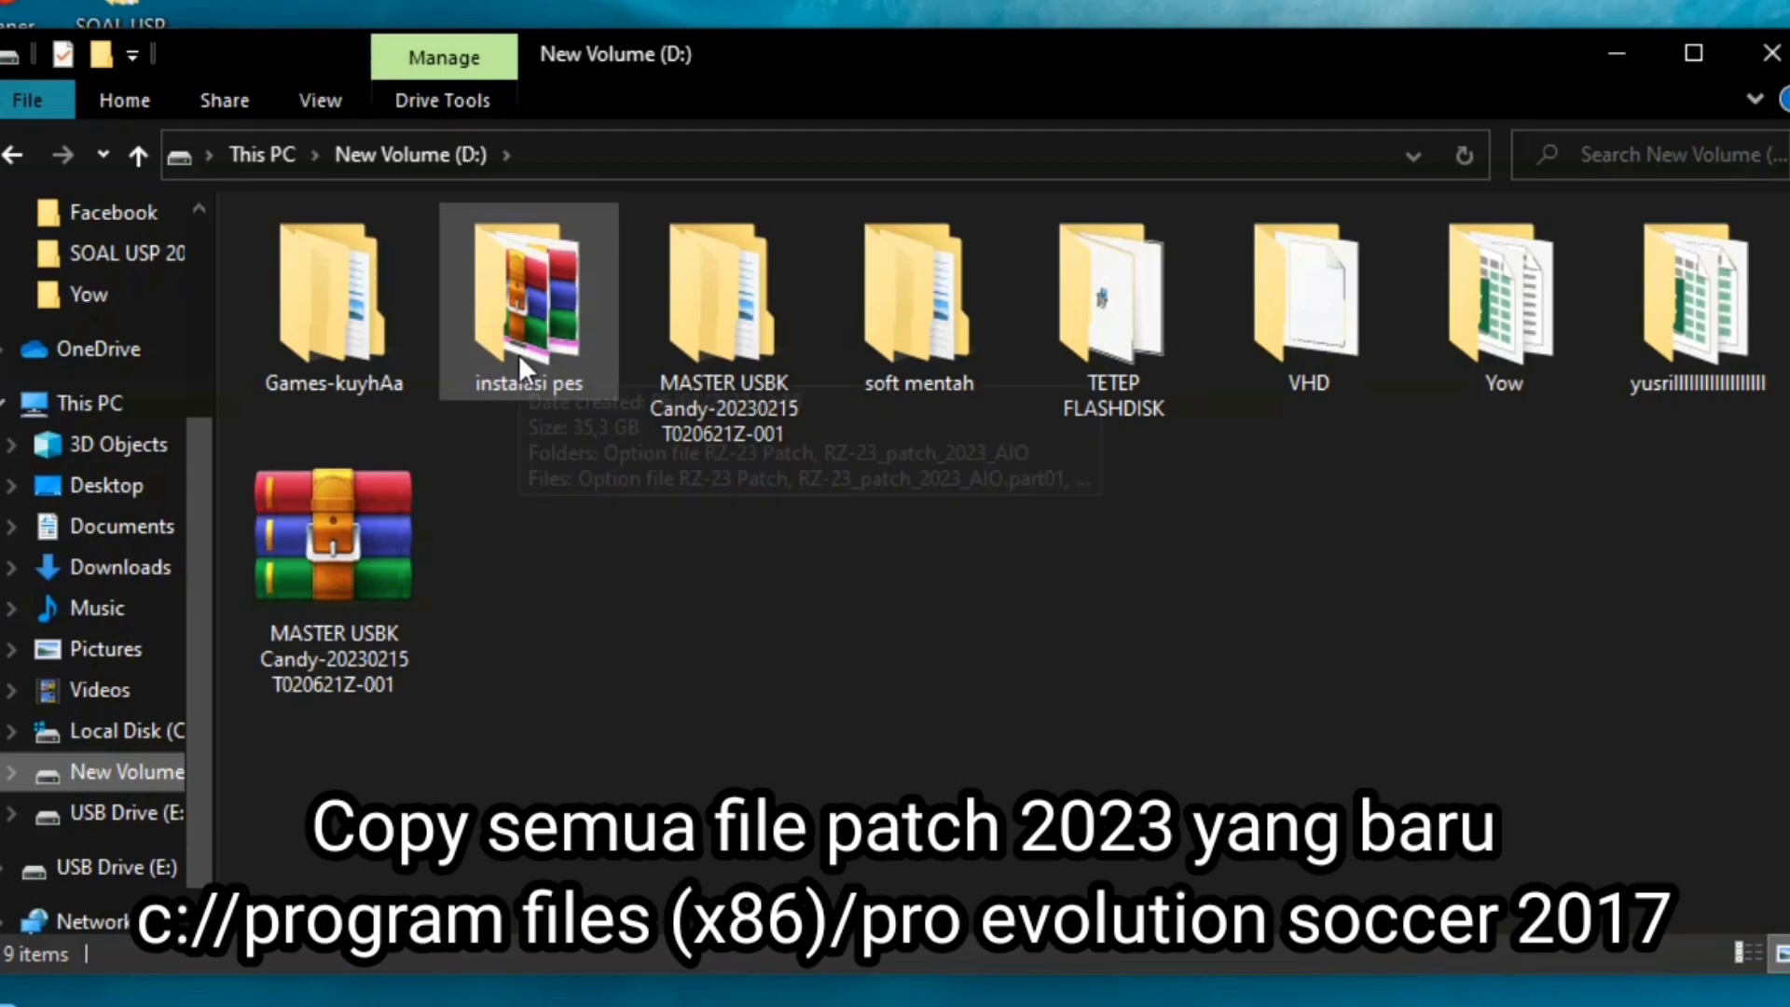
{"action": "double_click", "coordinate": [519, 354]}
{"action": "double_click", "coordinate": [421, 265]}
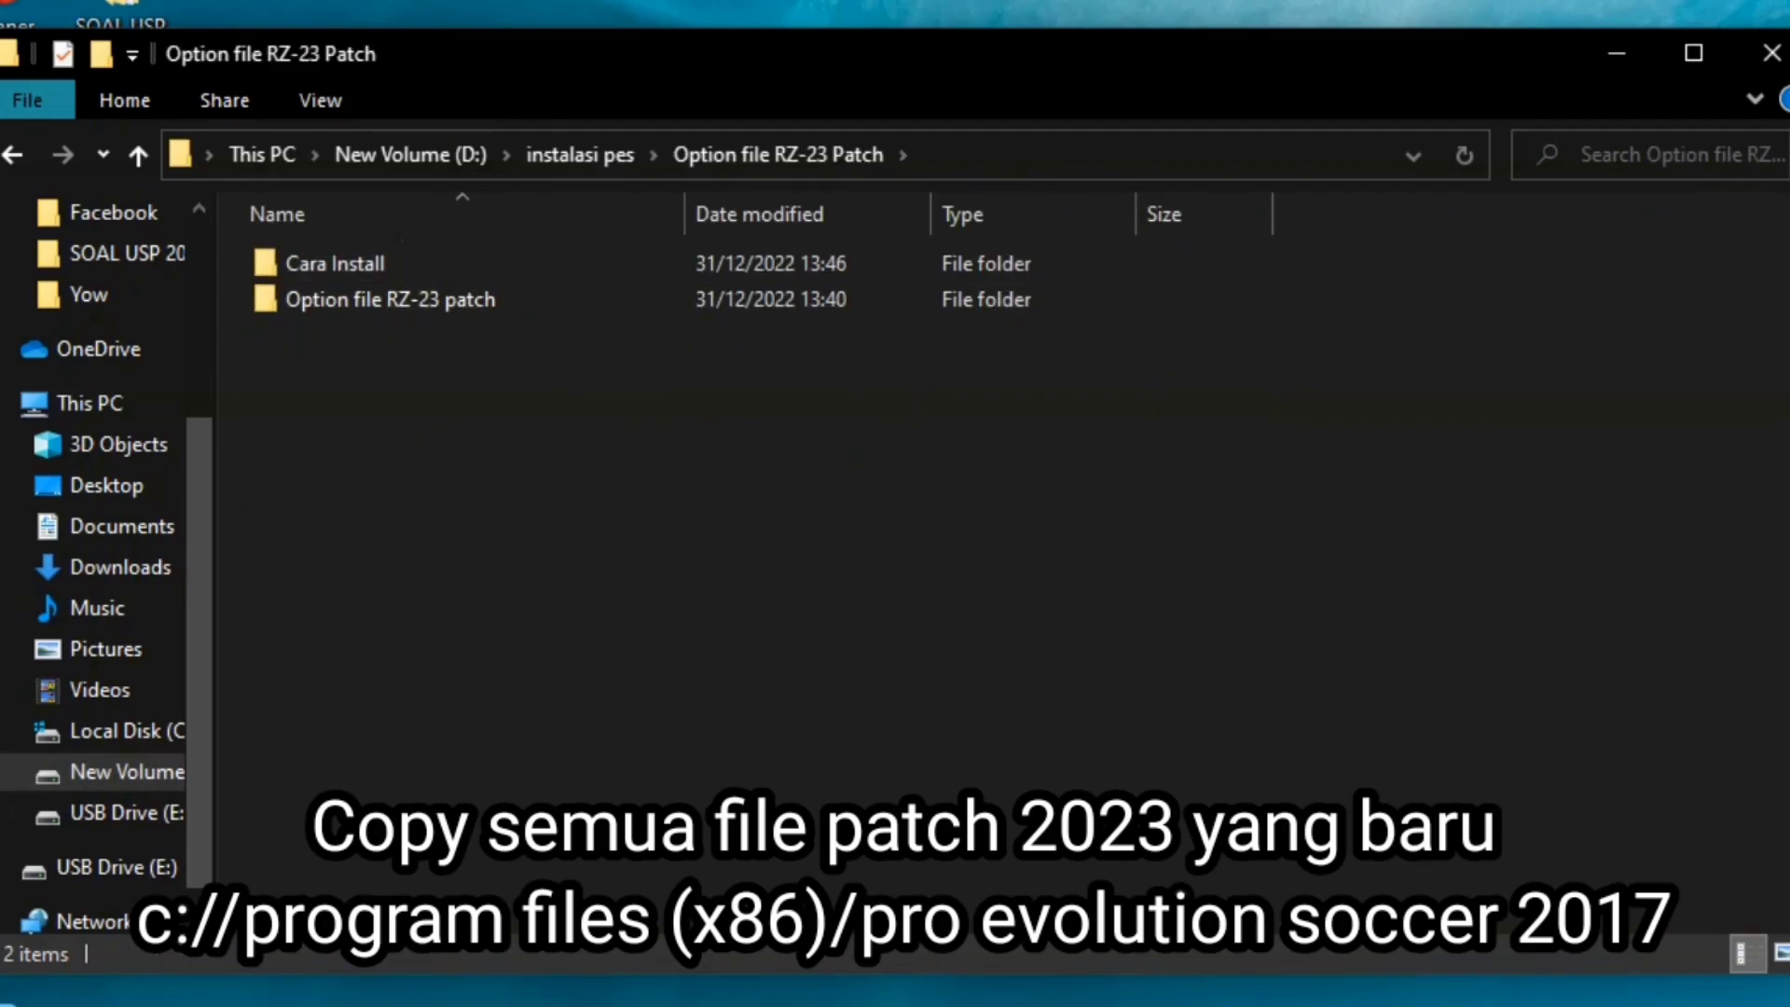
{"action": "left_click", "coordinate": [13, 155]}
{"action": "left_click", "coordinate": [389, 300]}
{"action": "double_click", "coordinate": [390, 300]}
{"action": "left_click_drag", "start_coordinate": [433, 448], "coordinate": [459, 247]}
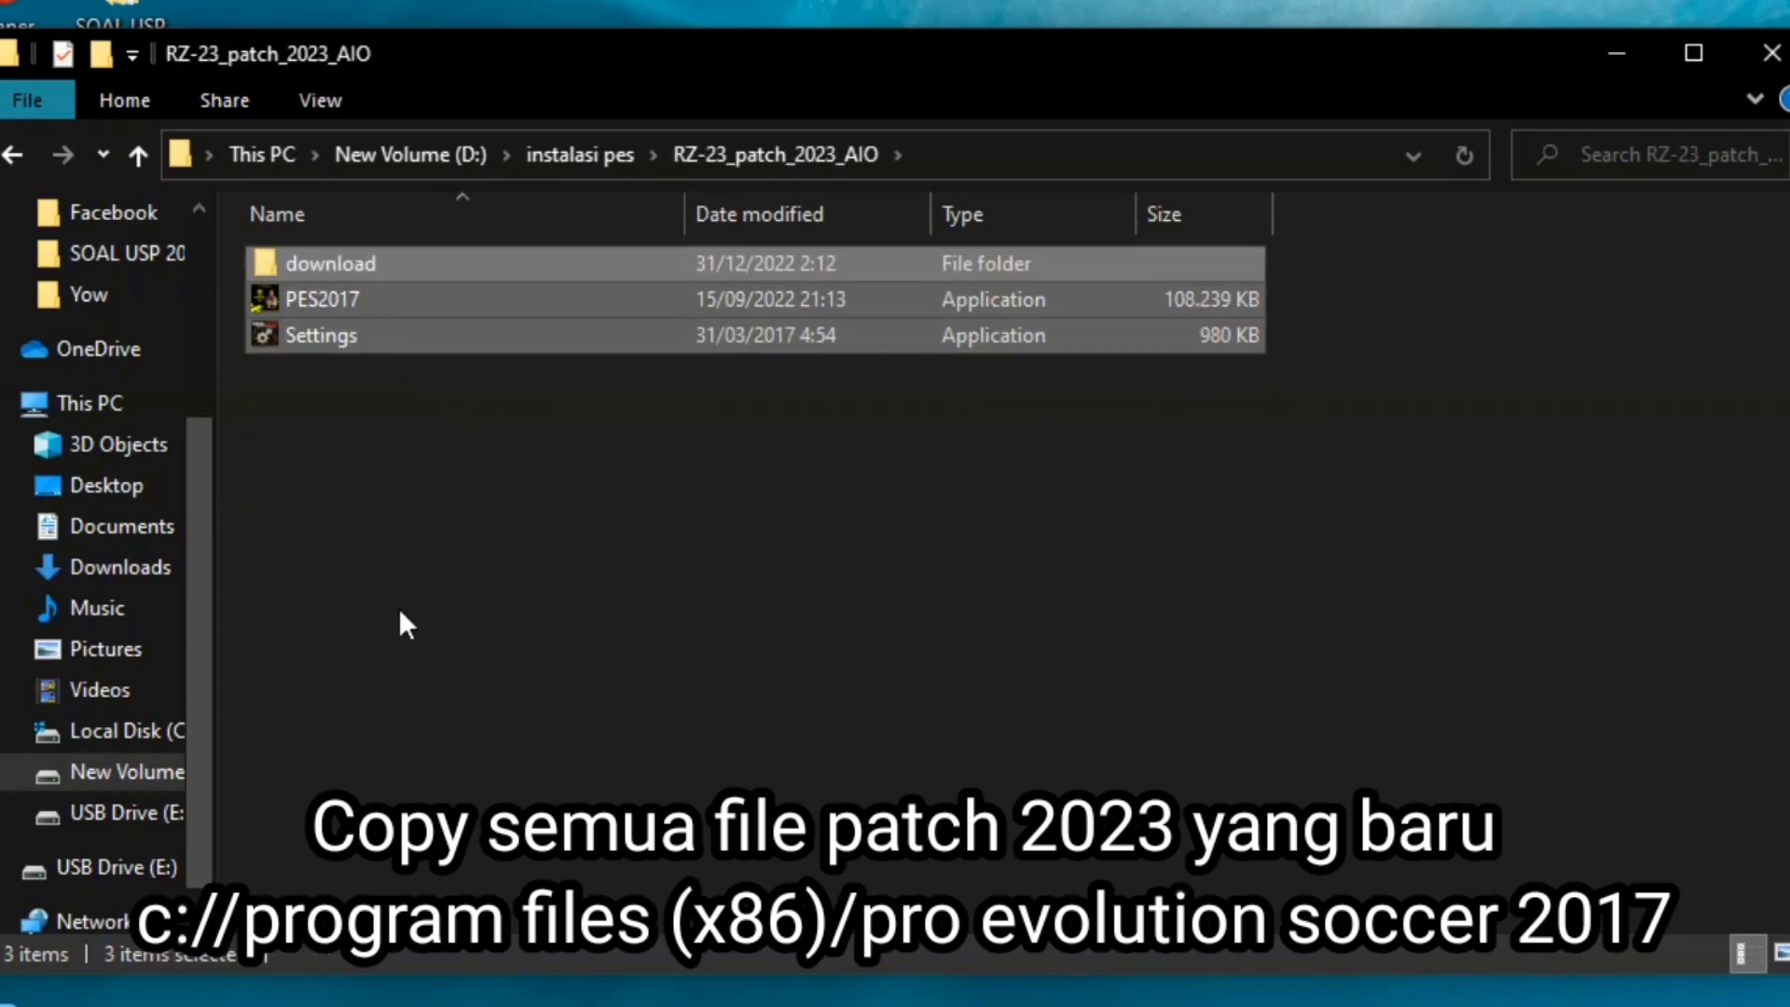
Paste the patch files into Program Files (x86)\Pro Evolution Soccer 2017 on Local Disk (C:), replacing the existing files and granting administrator permission
{"action": "left_click", "coordinate": [11, 164]}
{"action": "left_click", "coordinate": [11, 164]}
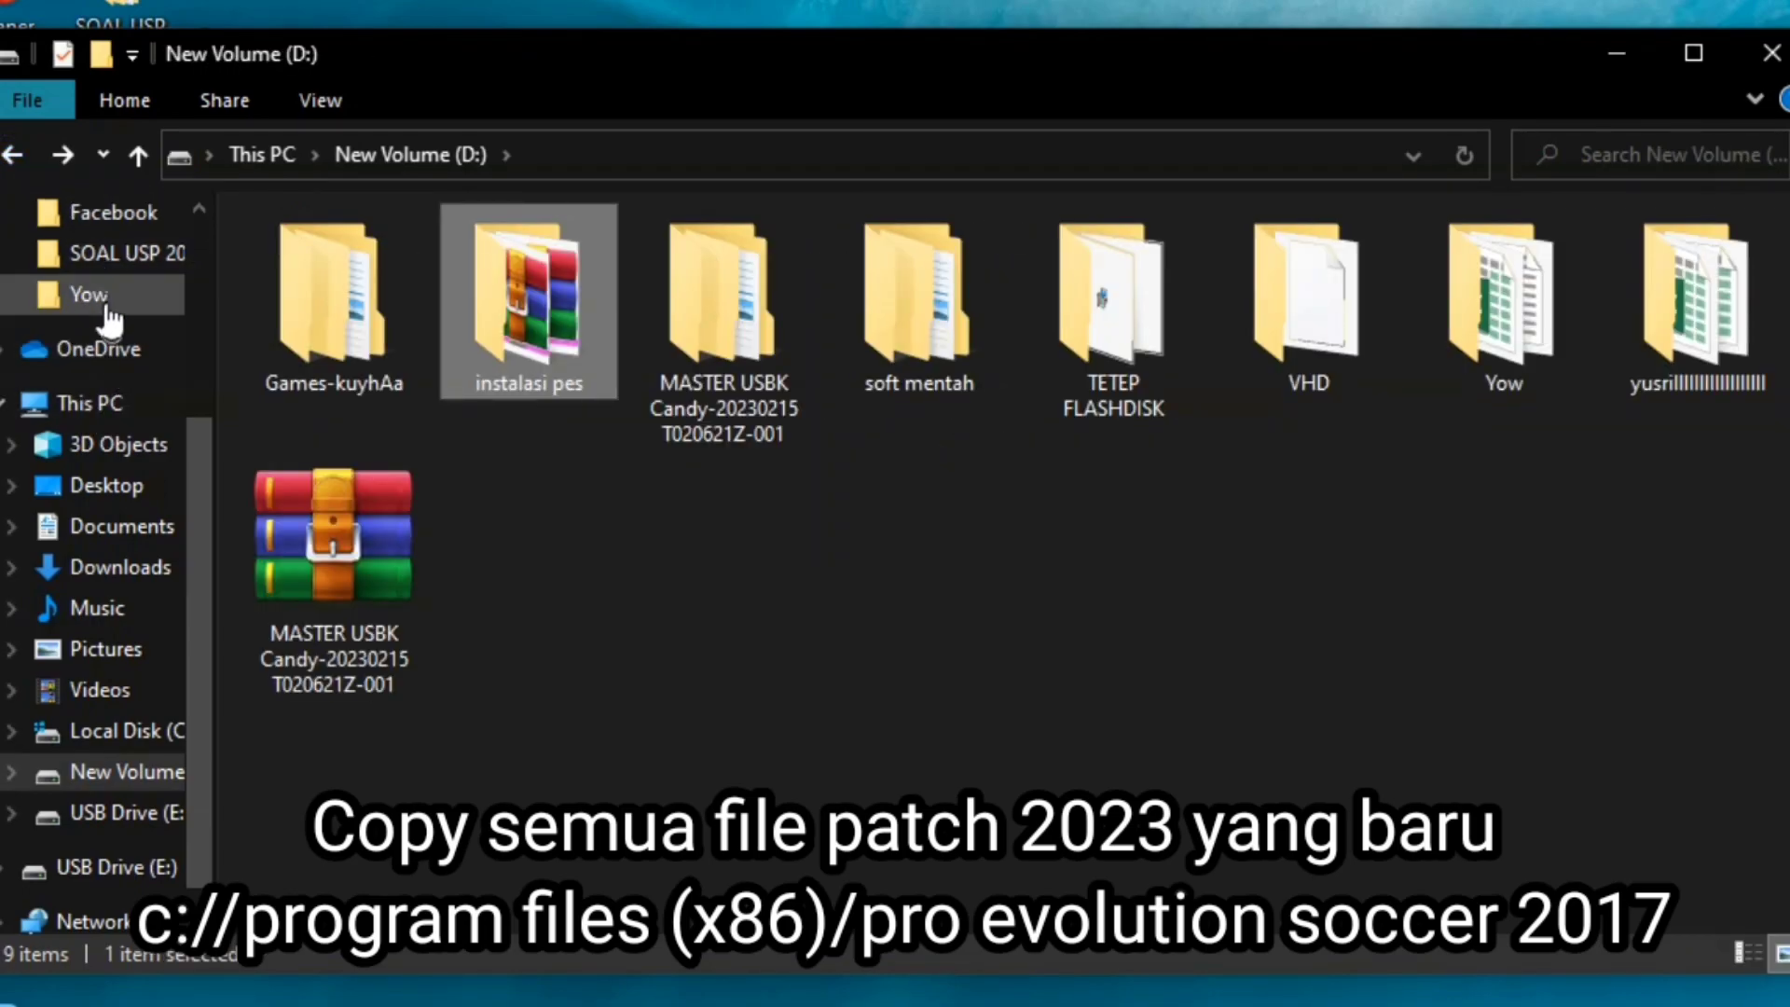
{"action": "left_click", "coordinate": [129, 737]}
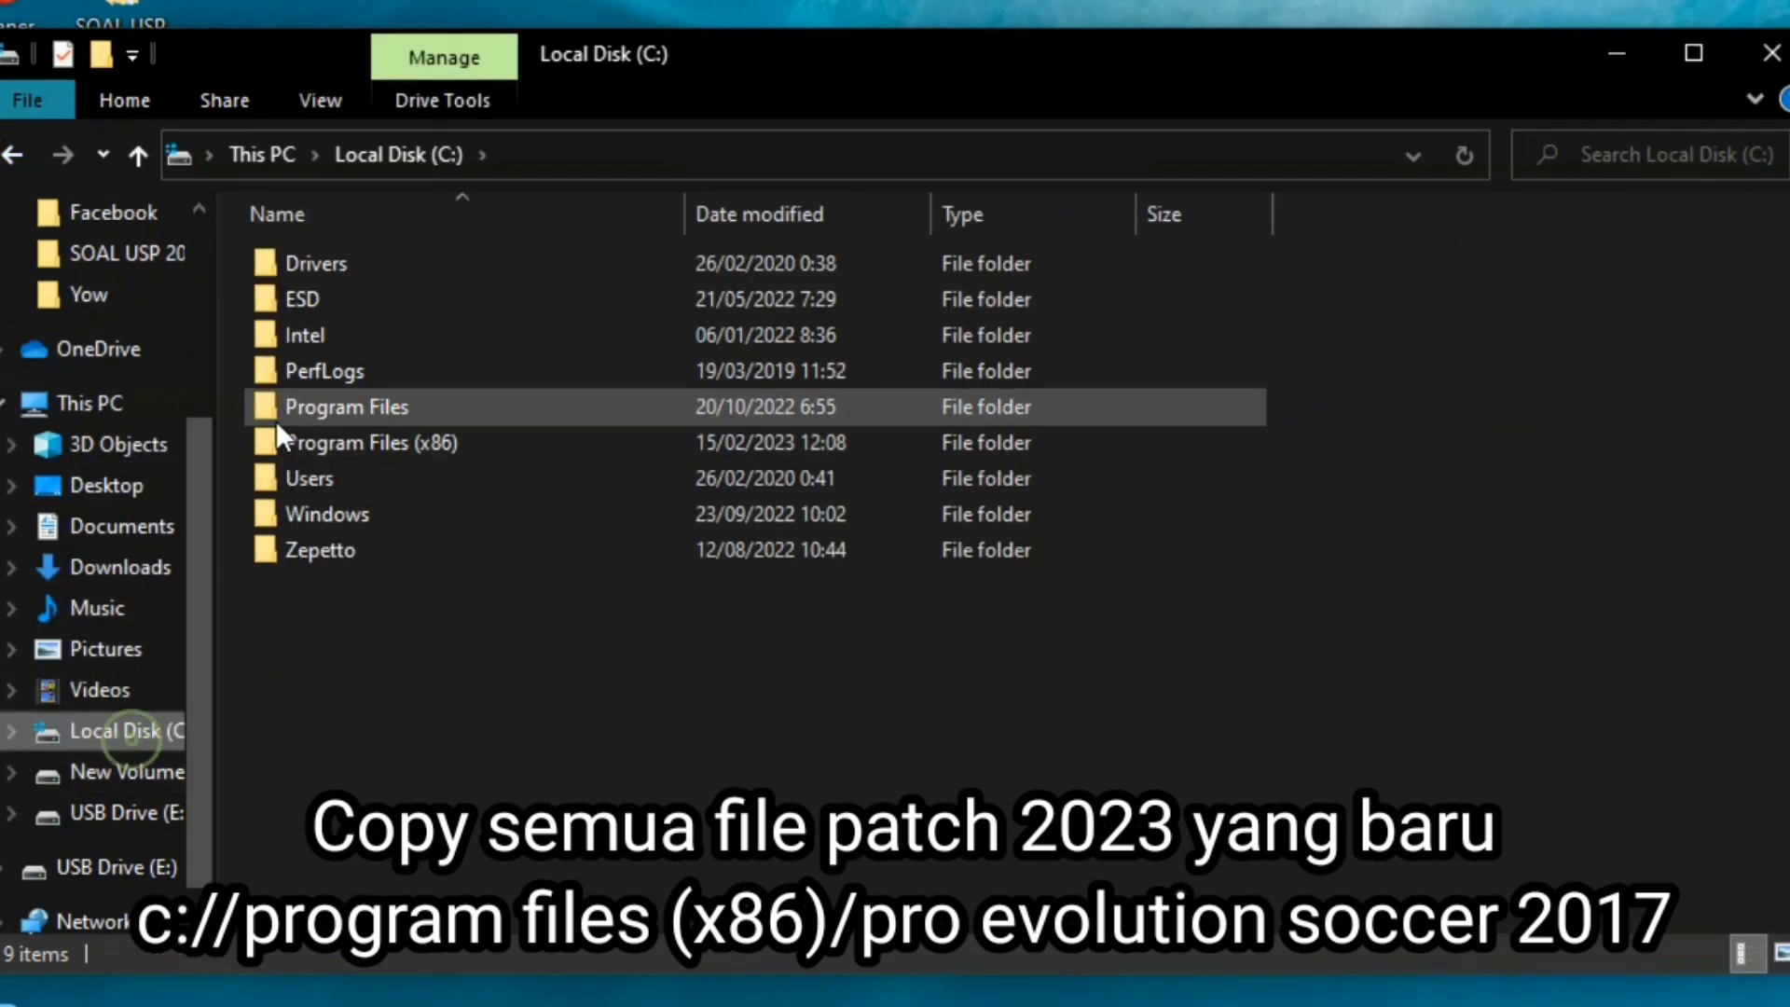
{"action": "double_click", "coordinate": [365, 451]}
{"action": "scroll", "coordinate": [406, 639], "scroll_direction": "down", "scroll_amount": 4}
{"action": "left_click", "coordinate": [413, 480]}
{"action": "double_click", "coordinate": [412, 480]}
{"action": "right_click", "coordinate": [539, 316]}
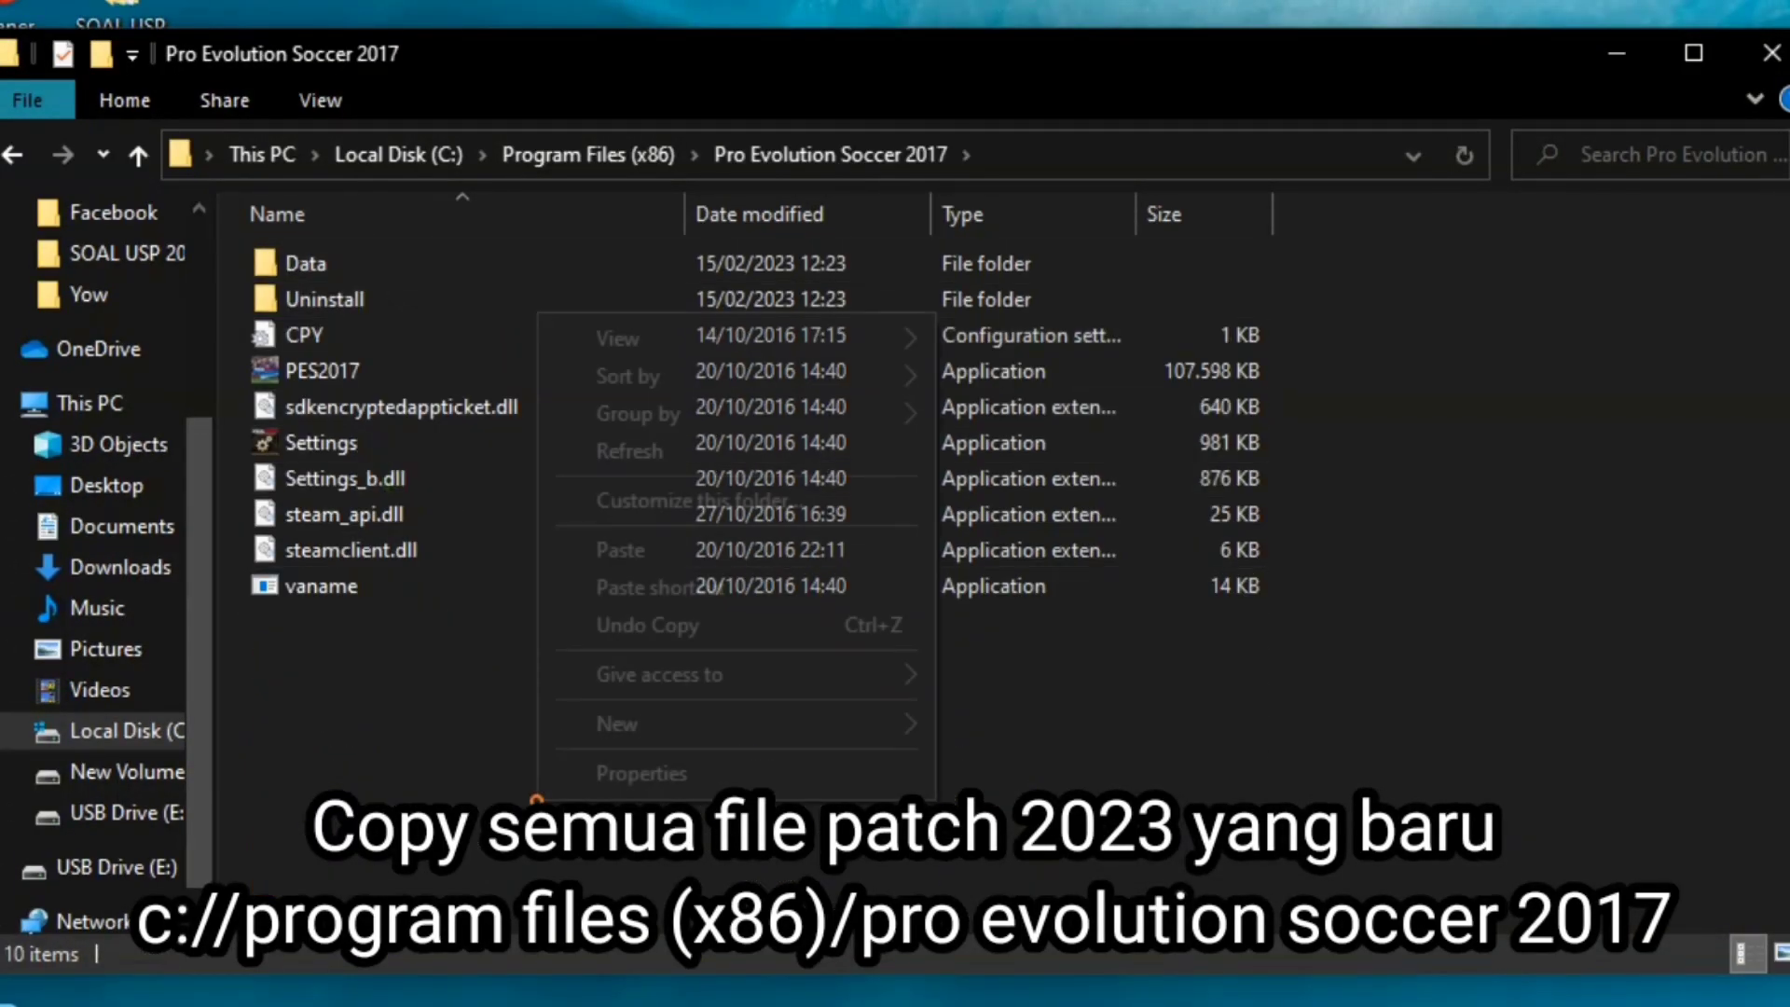
{"action": "left_click", "coordinate": [673, 548]}
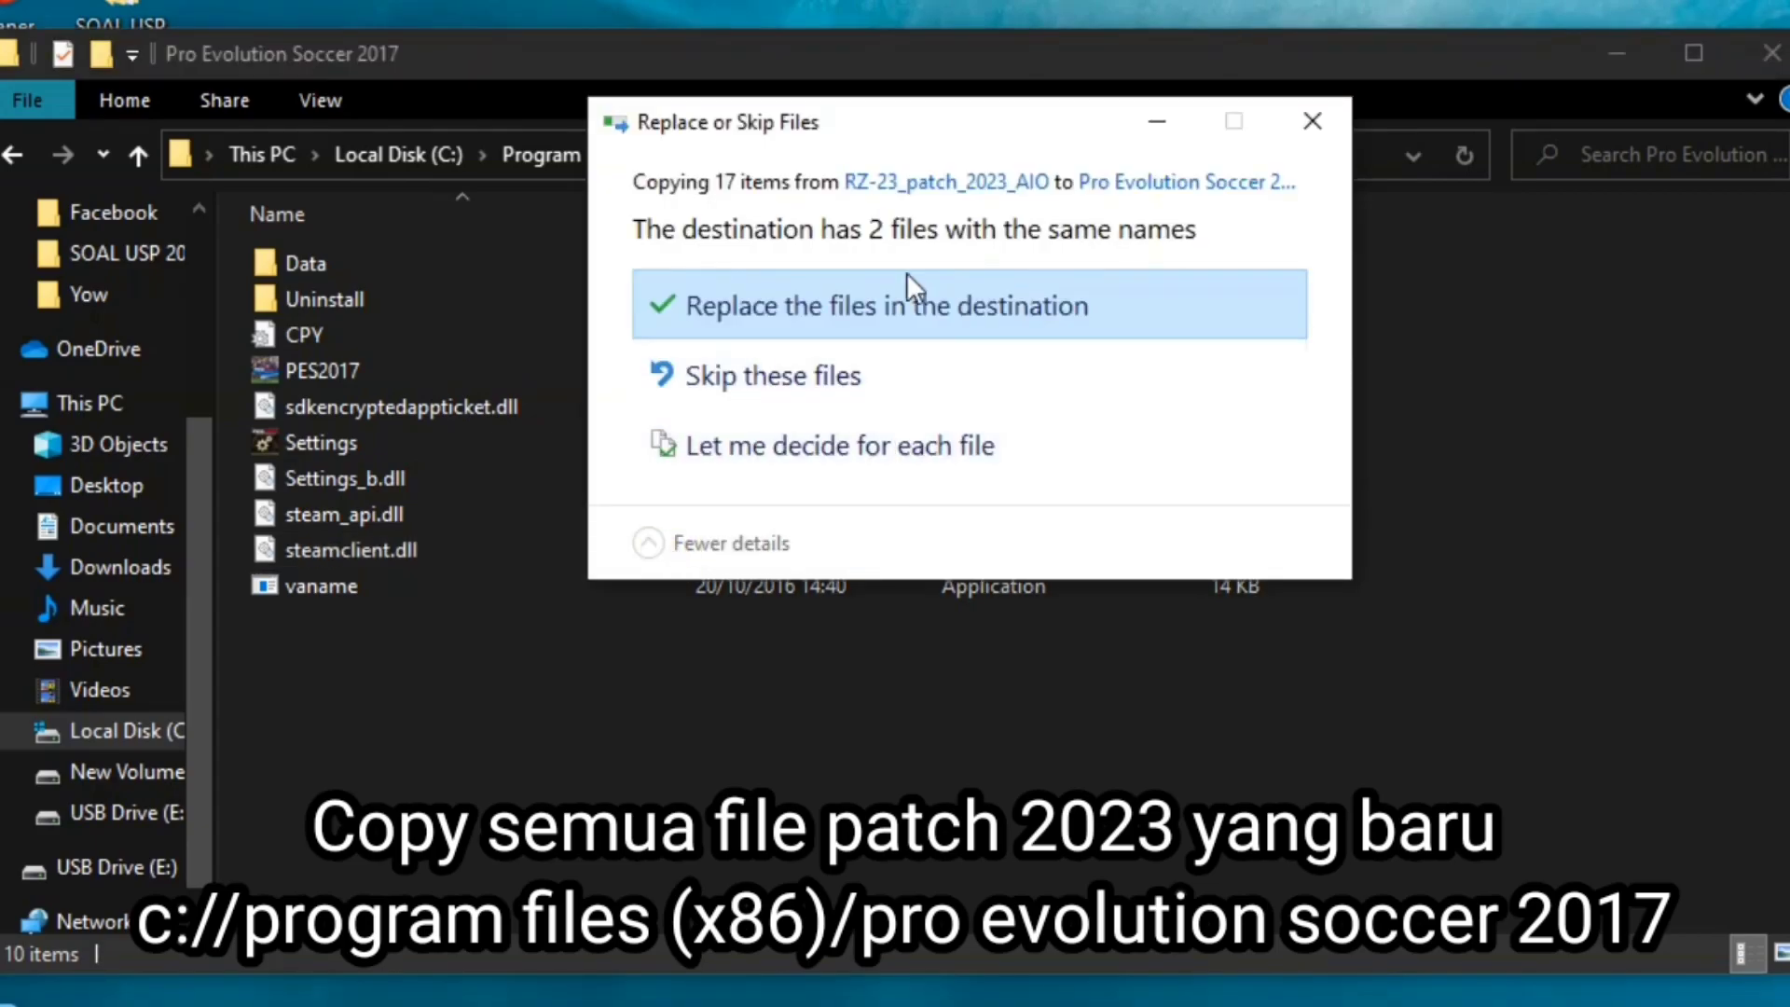
{"action": "left_click", "coordinate": [916, 299]}
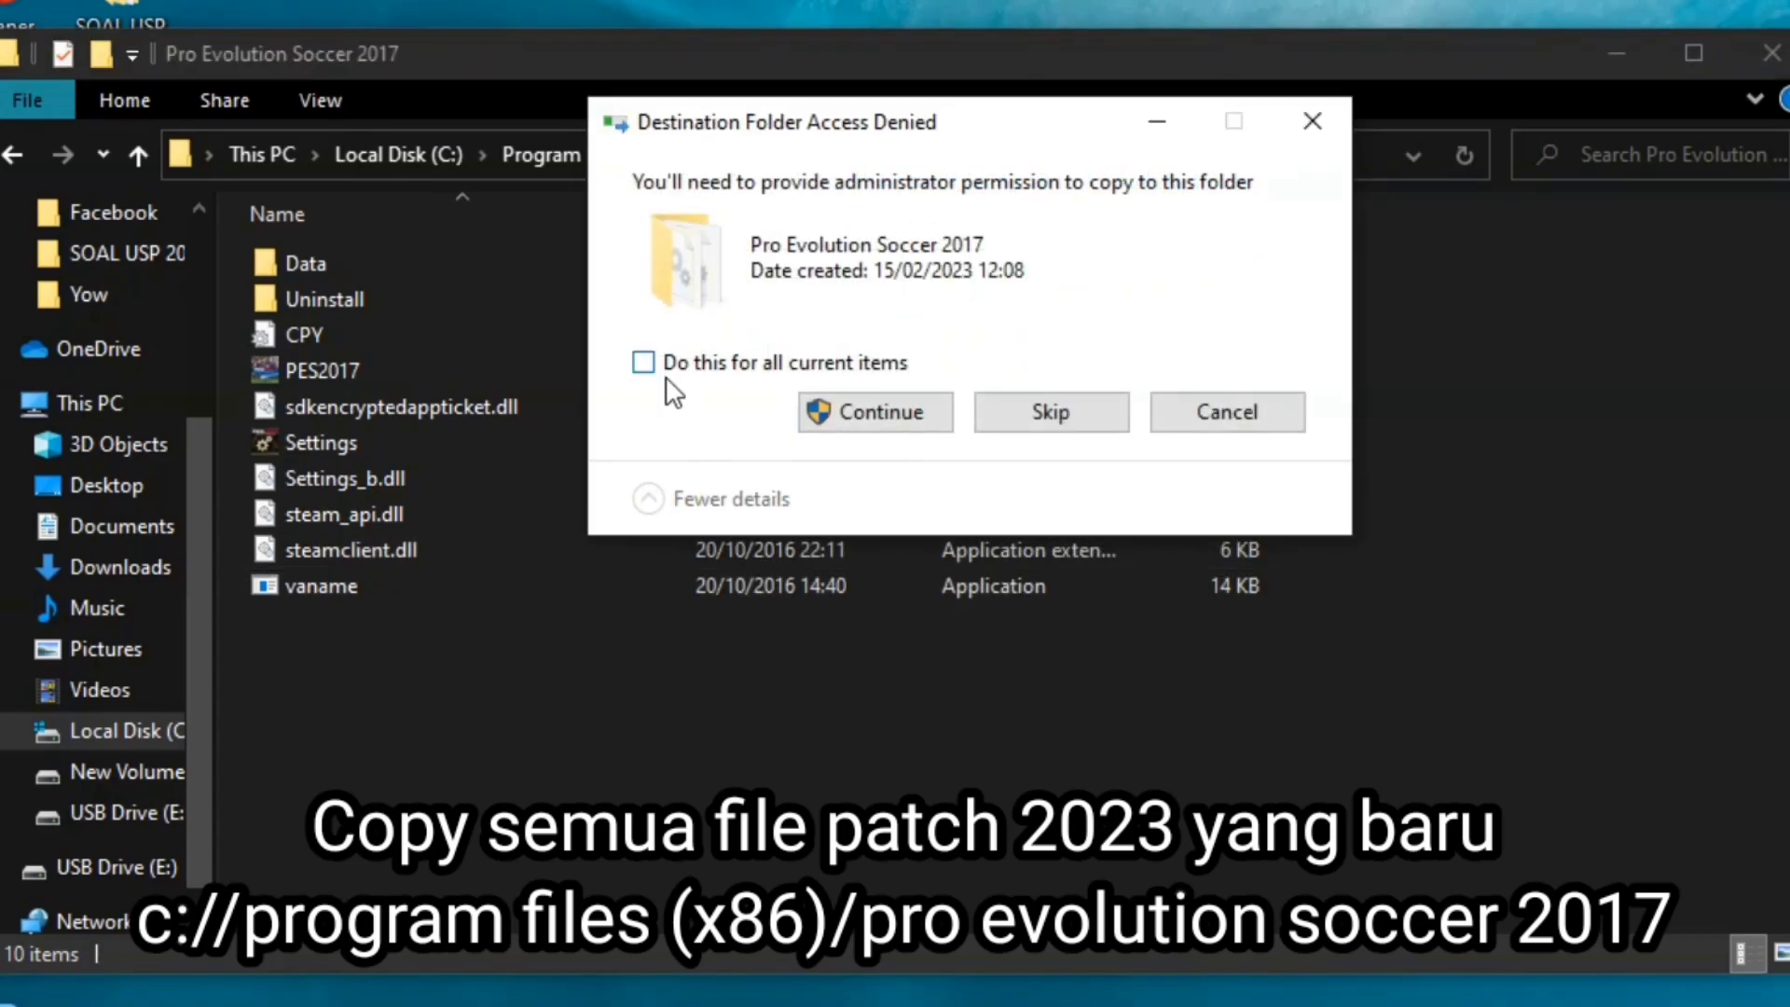
{"action": "left_click", "coordinate": [834, 429]}
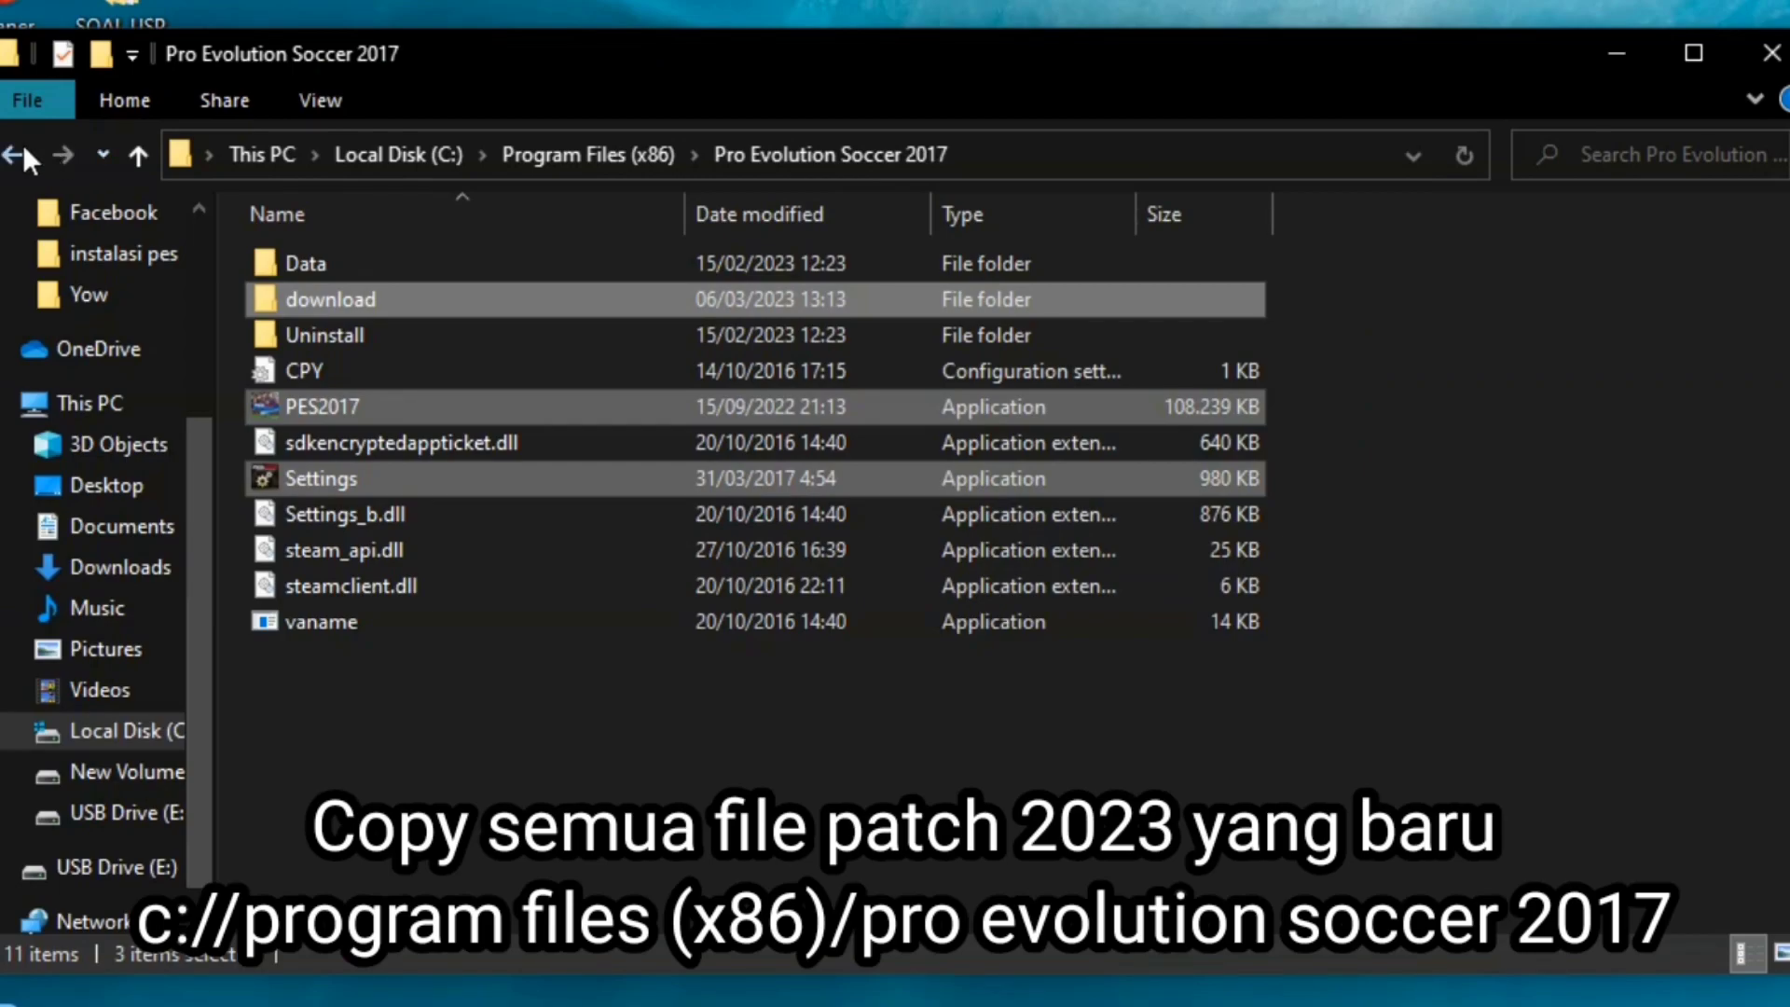
Copy all files from the inner Option file RZ-23 patch folder inside instalasi pes on New Volume (D:)
{"action": "left_click", "coordinate": [22, 146]}
{"action": "left_click", "coordinate": [22, 145]}
{"action": "left_click", "coordinate": [5, 157]}
{"action": "left_click", "coordinate": [84, 772]}
{"action": "double_click", "coordinate": [565, 365]}
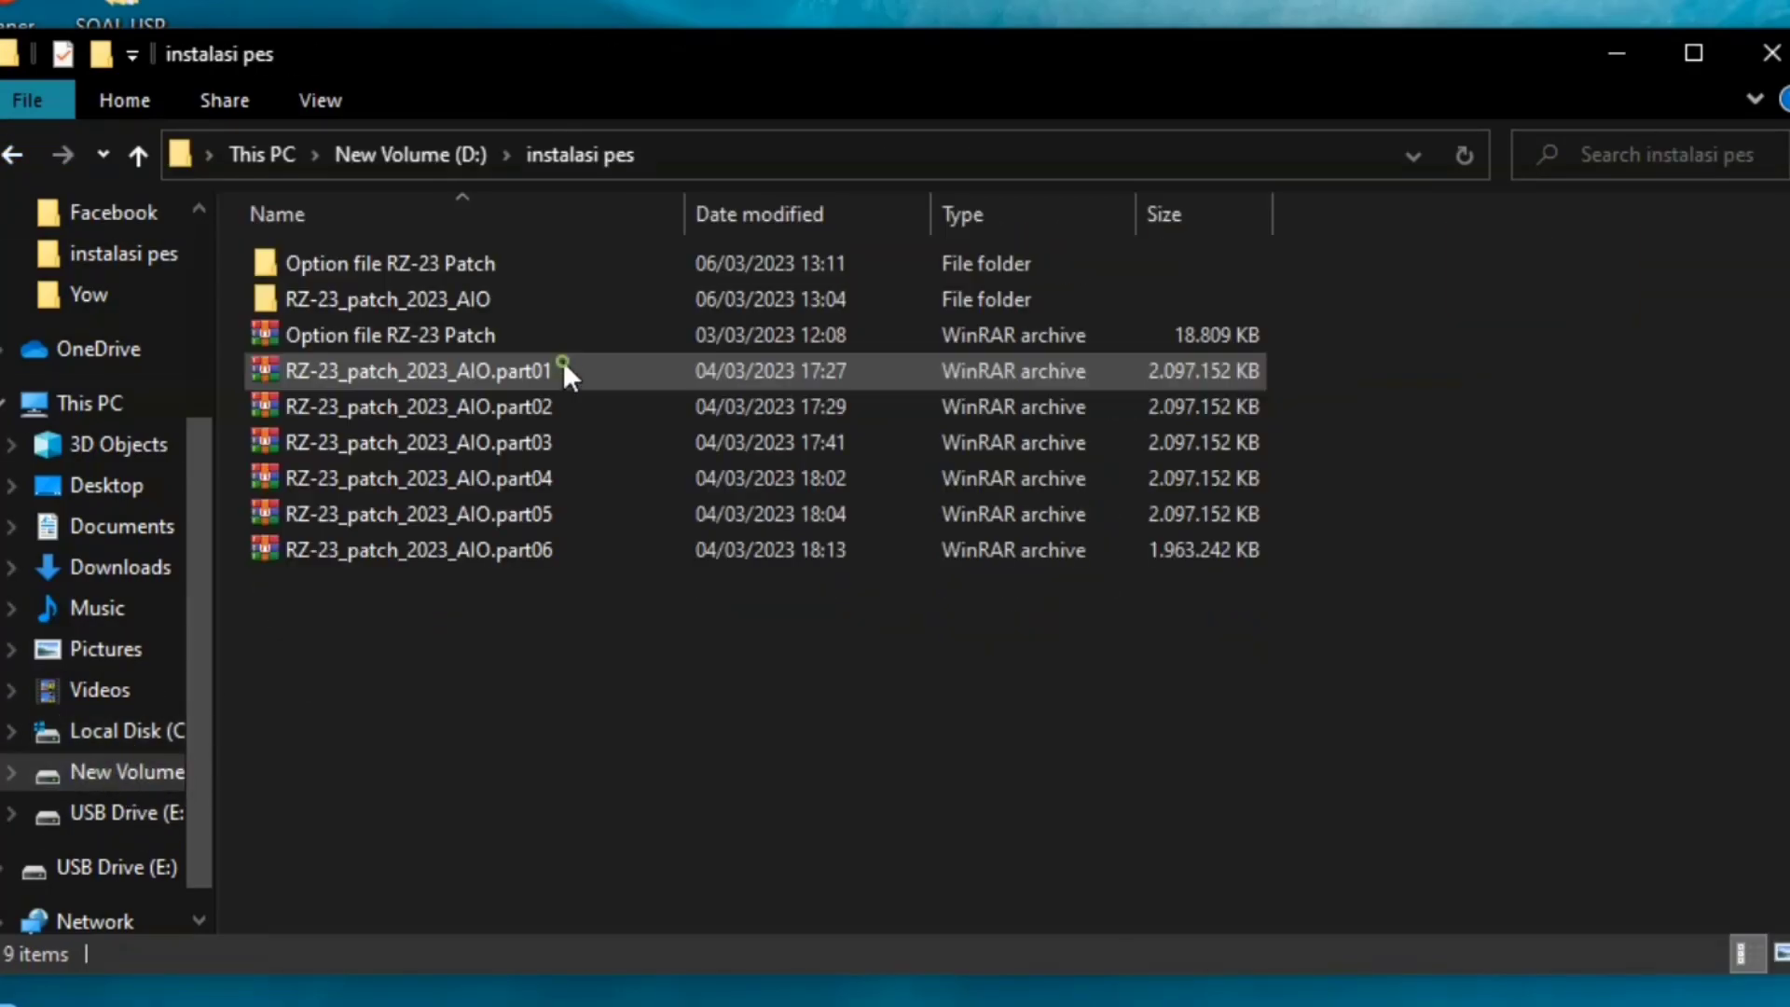
{"action": "double_click", "coordinate": [500, 261]}
{"action": "double_click", "coordinate": [438, 304]}
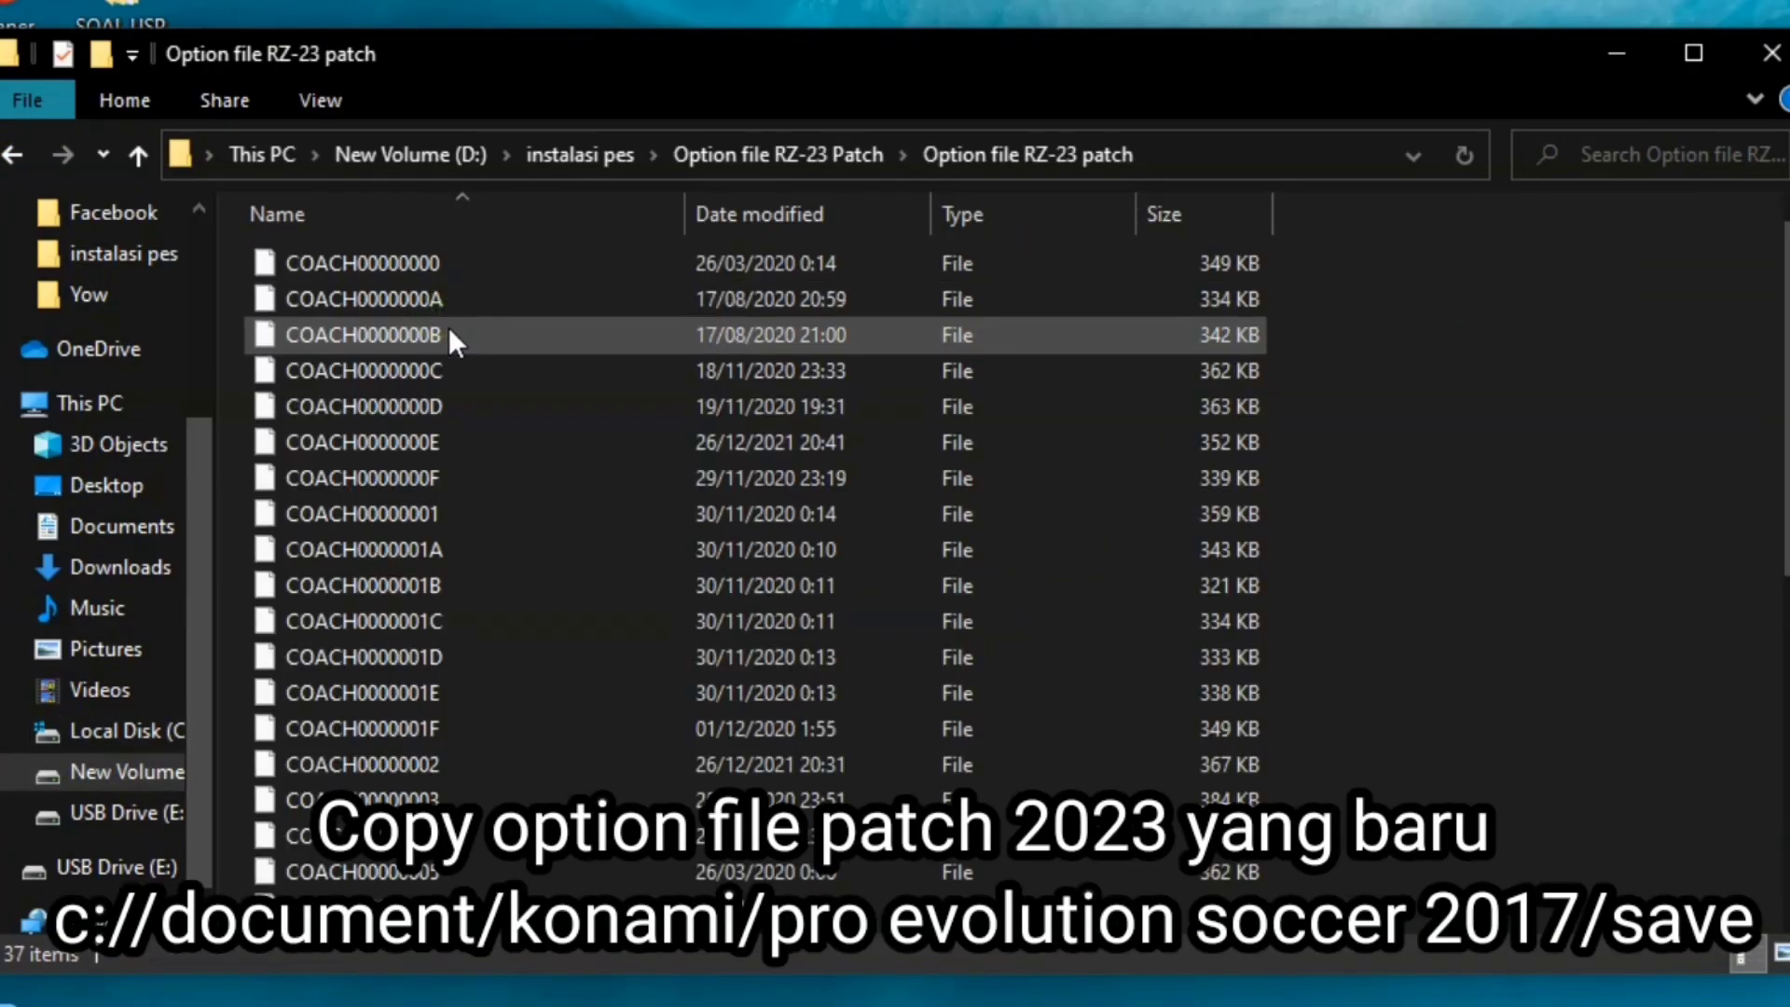
{"action": "key", "text": "ctrl+a"}
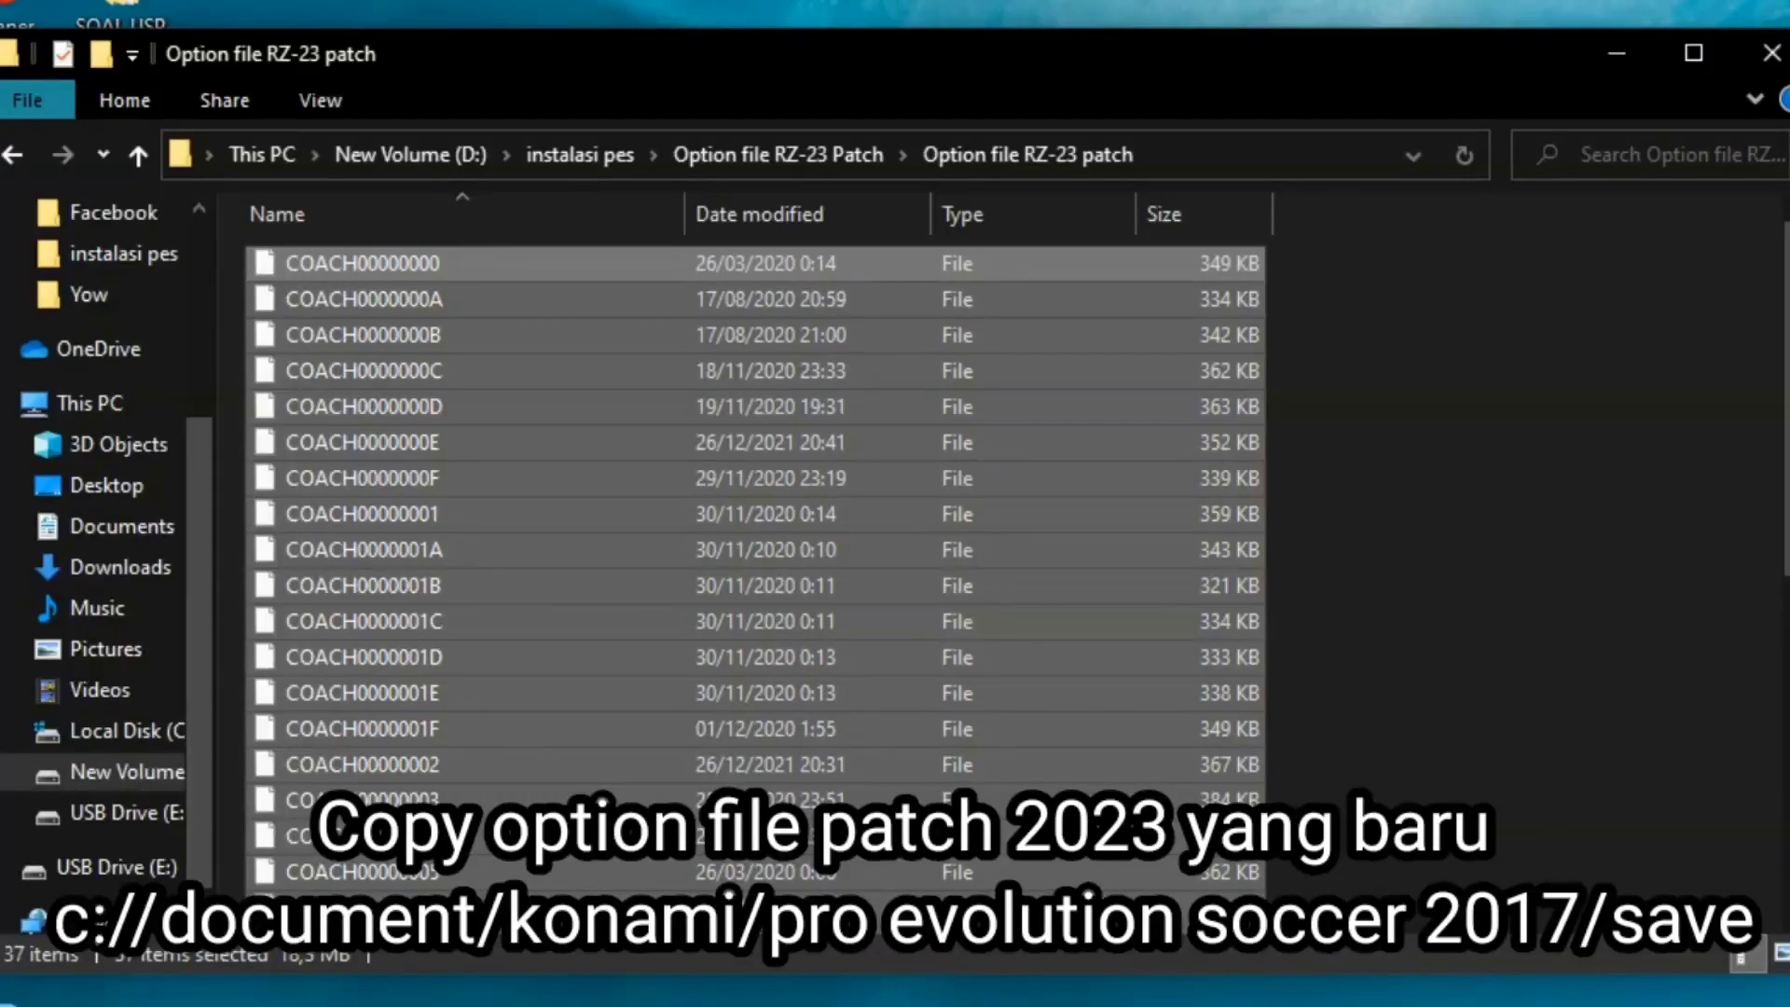
Paste the option files into the Documents\KONAMI\Pro Evolution Soccer 2017\save folder
{"action": "left_click", "coordinate": [121, 731]}
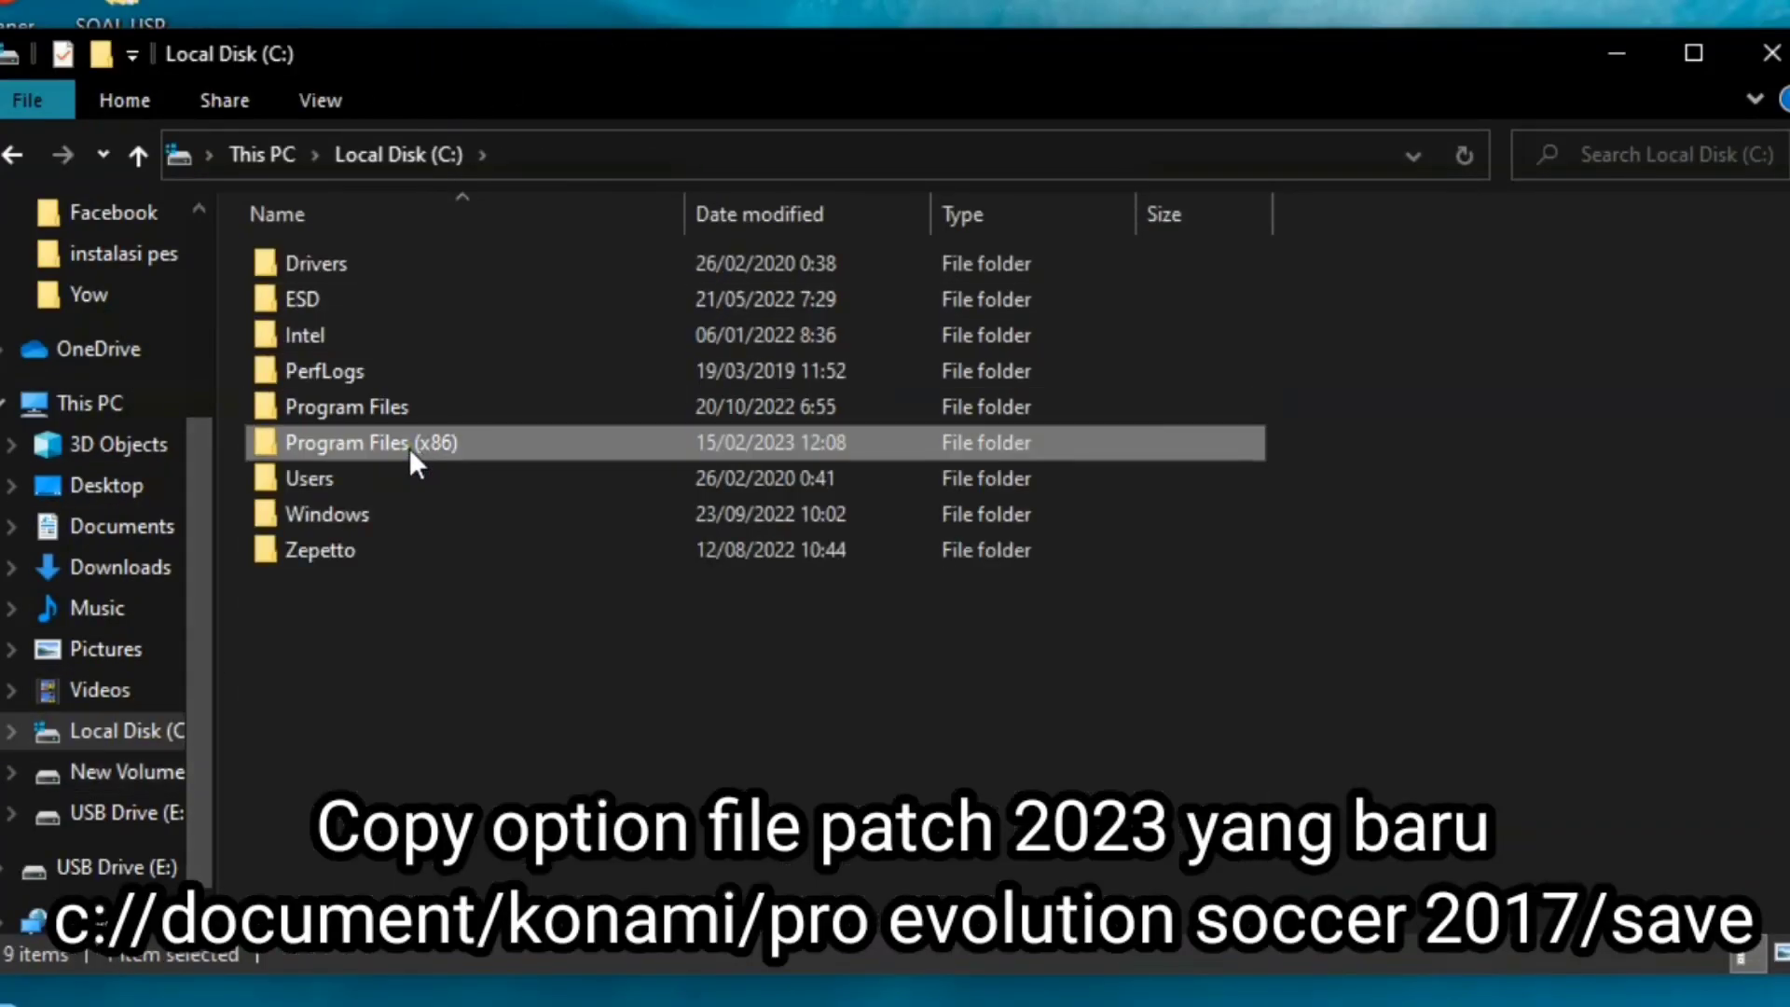
{"action": "double_click", "coordinate": [411, 446]}
{"action": "left_click", "coordinate": [122, 525]}
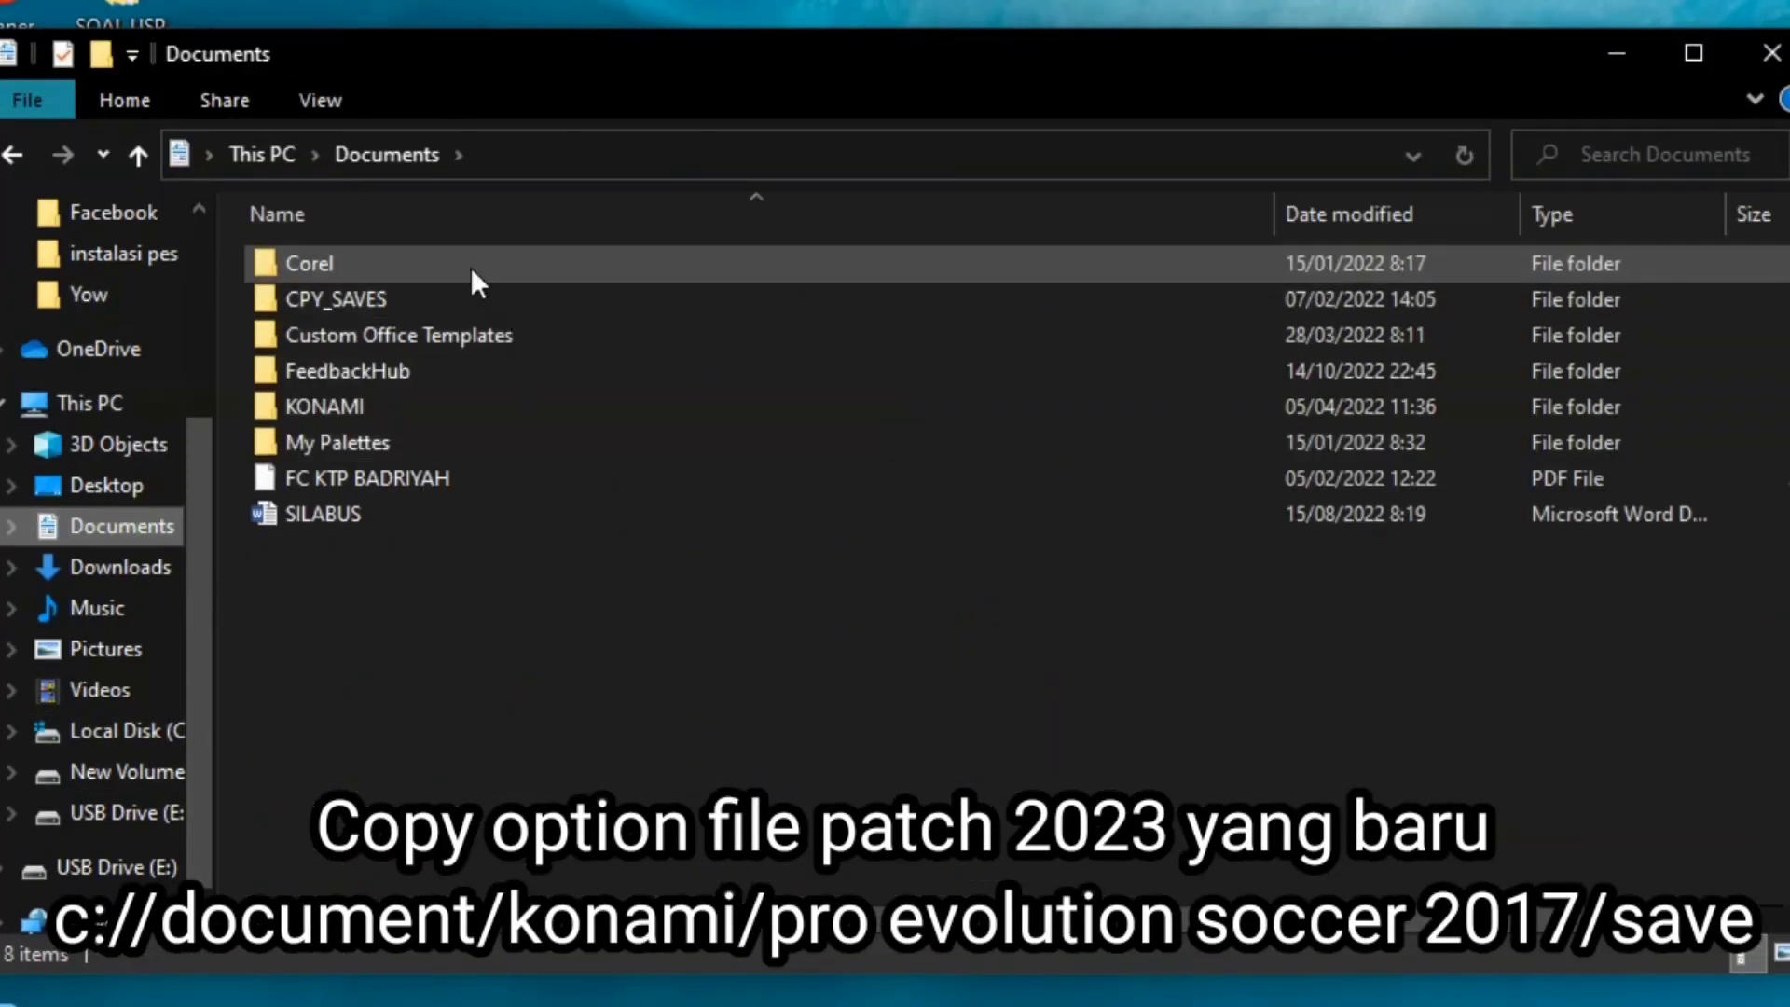
{"action": "double_click", "coordinate": [382, 405]}
{"action": "double_click", "coordinate": [380, 252]}
{"action": "double_click", "coordinate": [380, 251]}
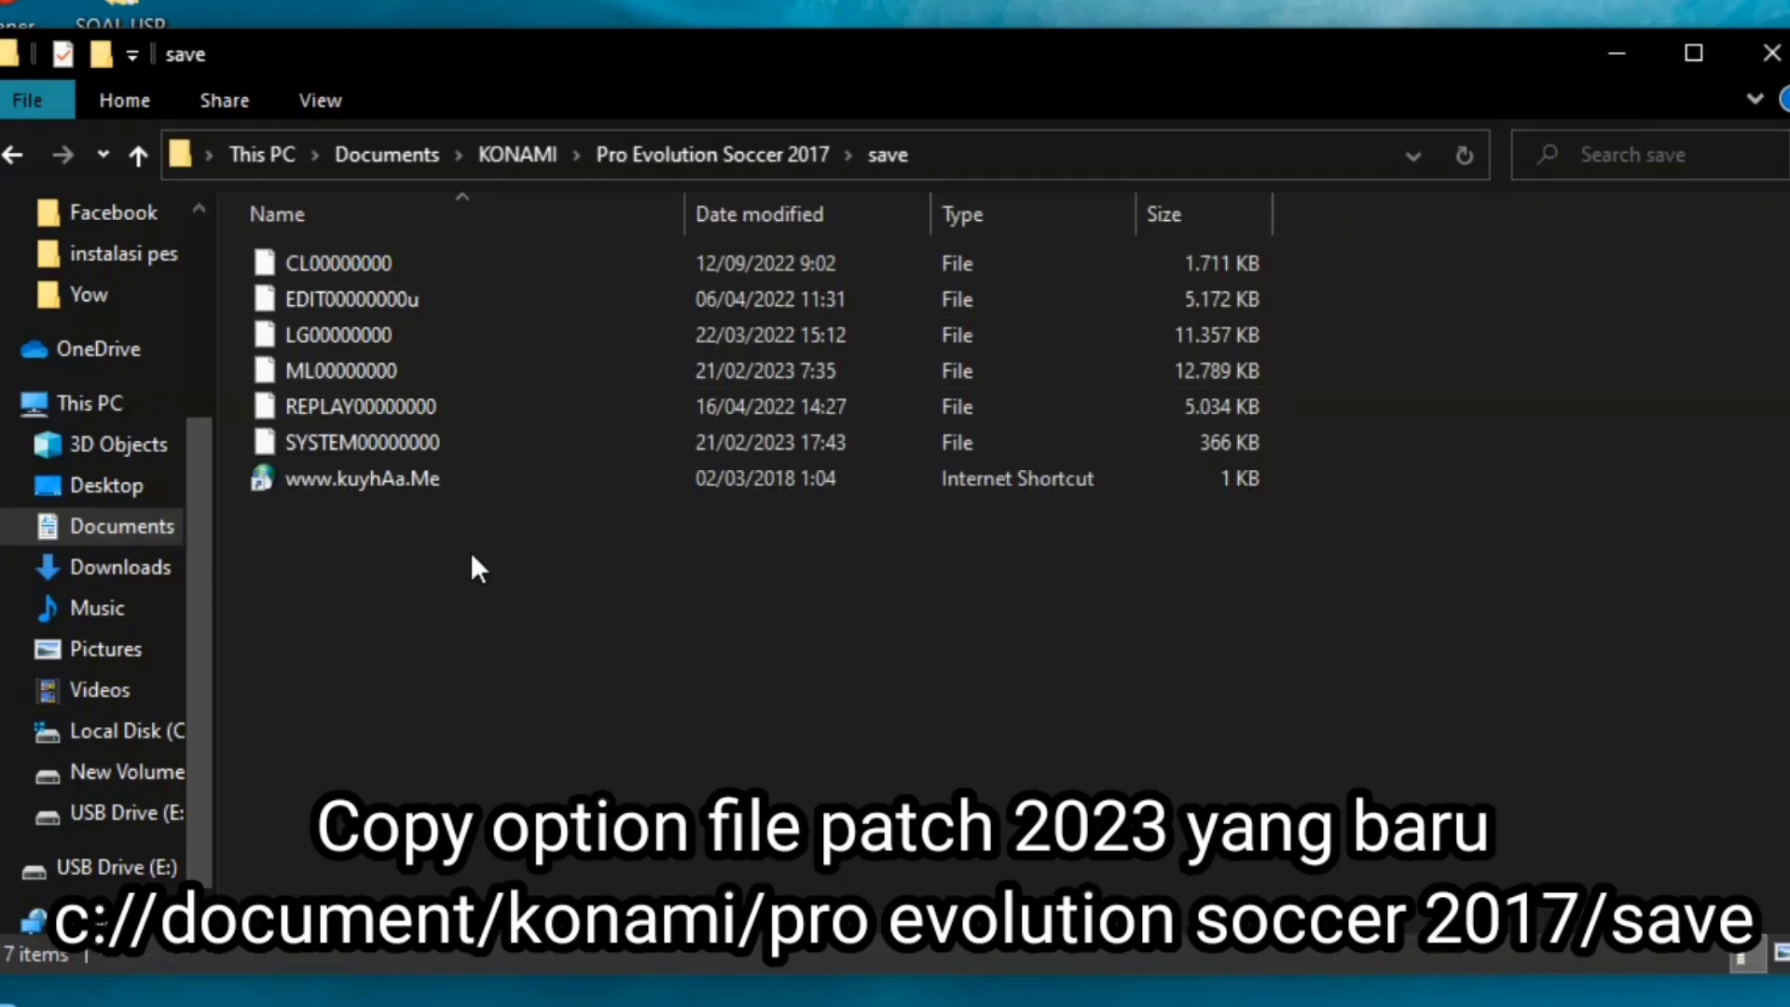
{"action": "key", "text": "ctrl+v"}
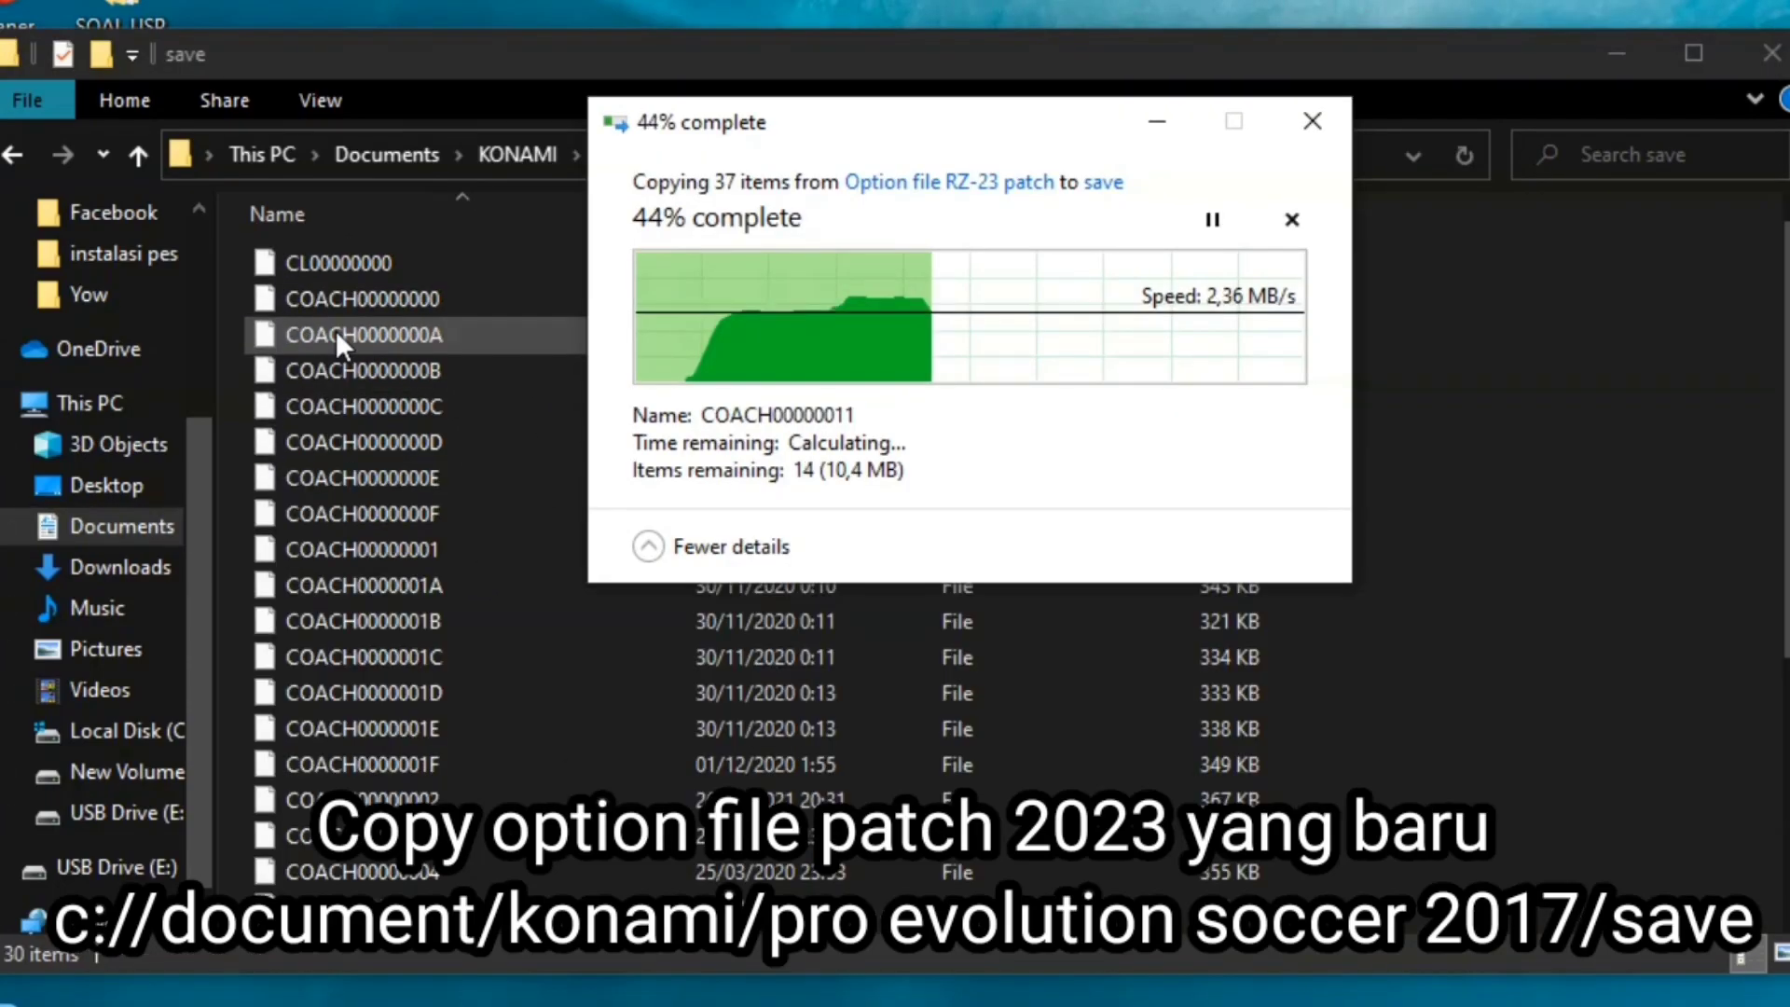
{"action": "left_click", "coordinate": [681, 333]}
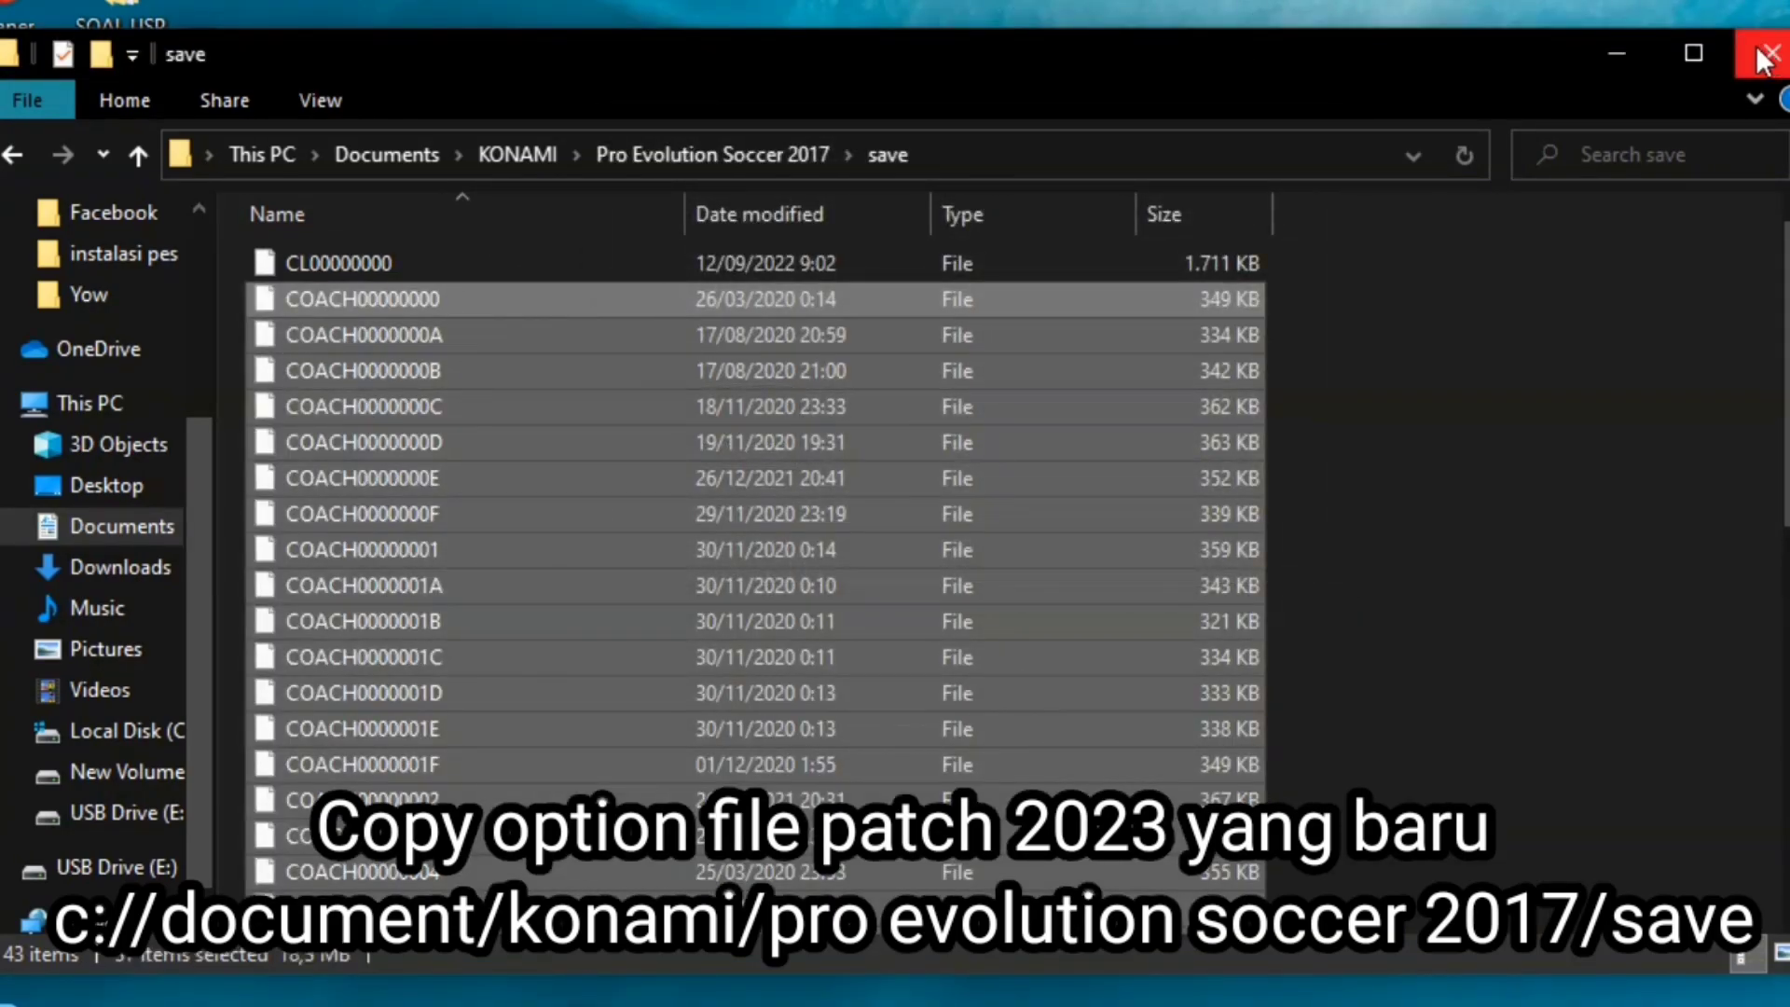
Check the download folder in Games-kuyhAa\Pro Evolution Soccer 2017 on New Volume (D:), and close the file window
{"action": "left_click", "coordinate": [140, 771]}
{"action": "double_click", "coordinate": [388, 282]}
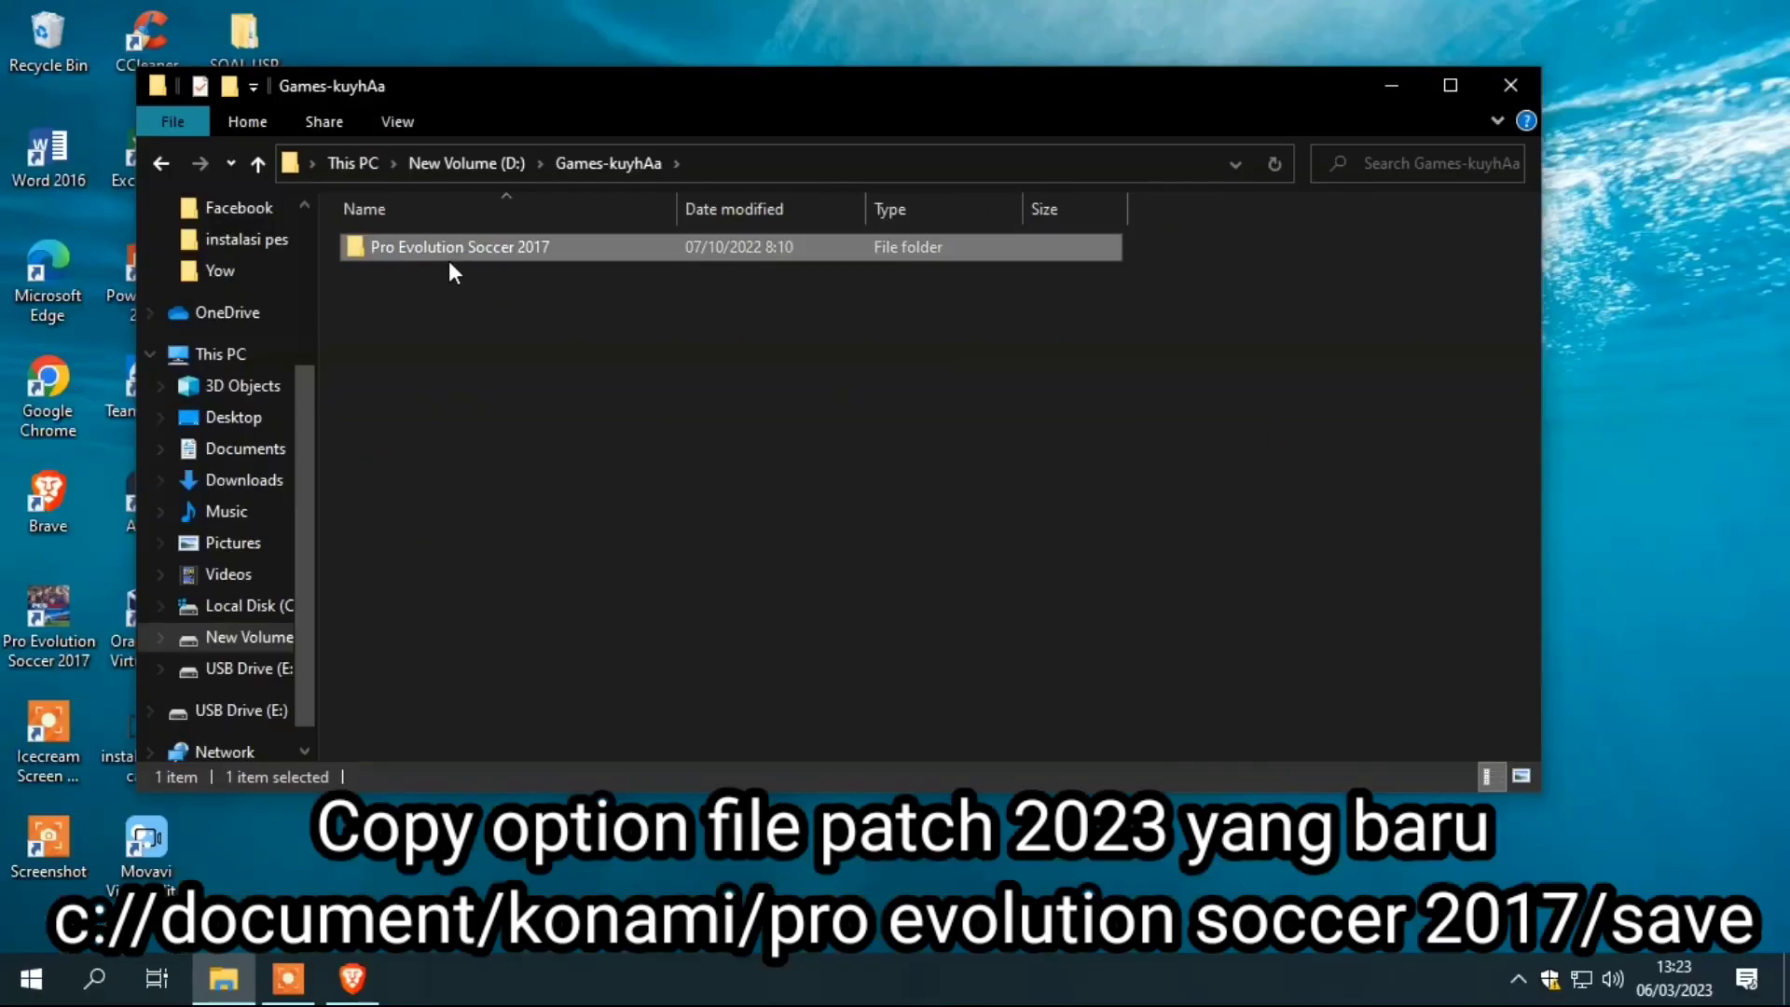
{"action": "double_click", "coordinate": [450, 265]}
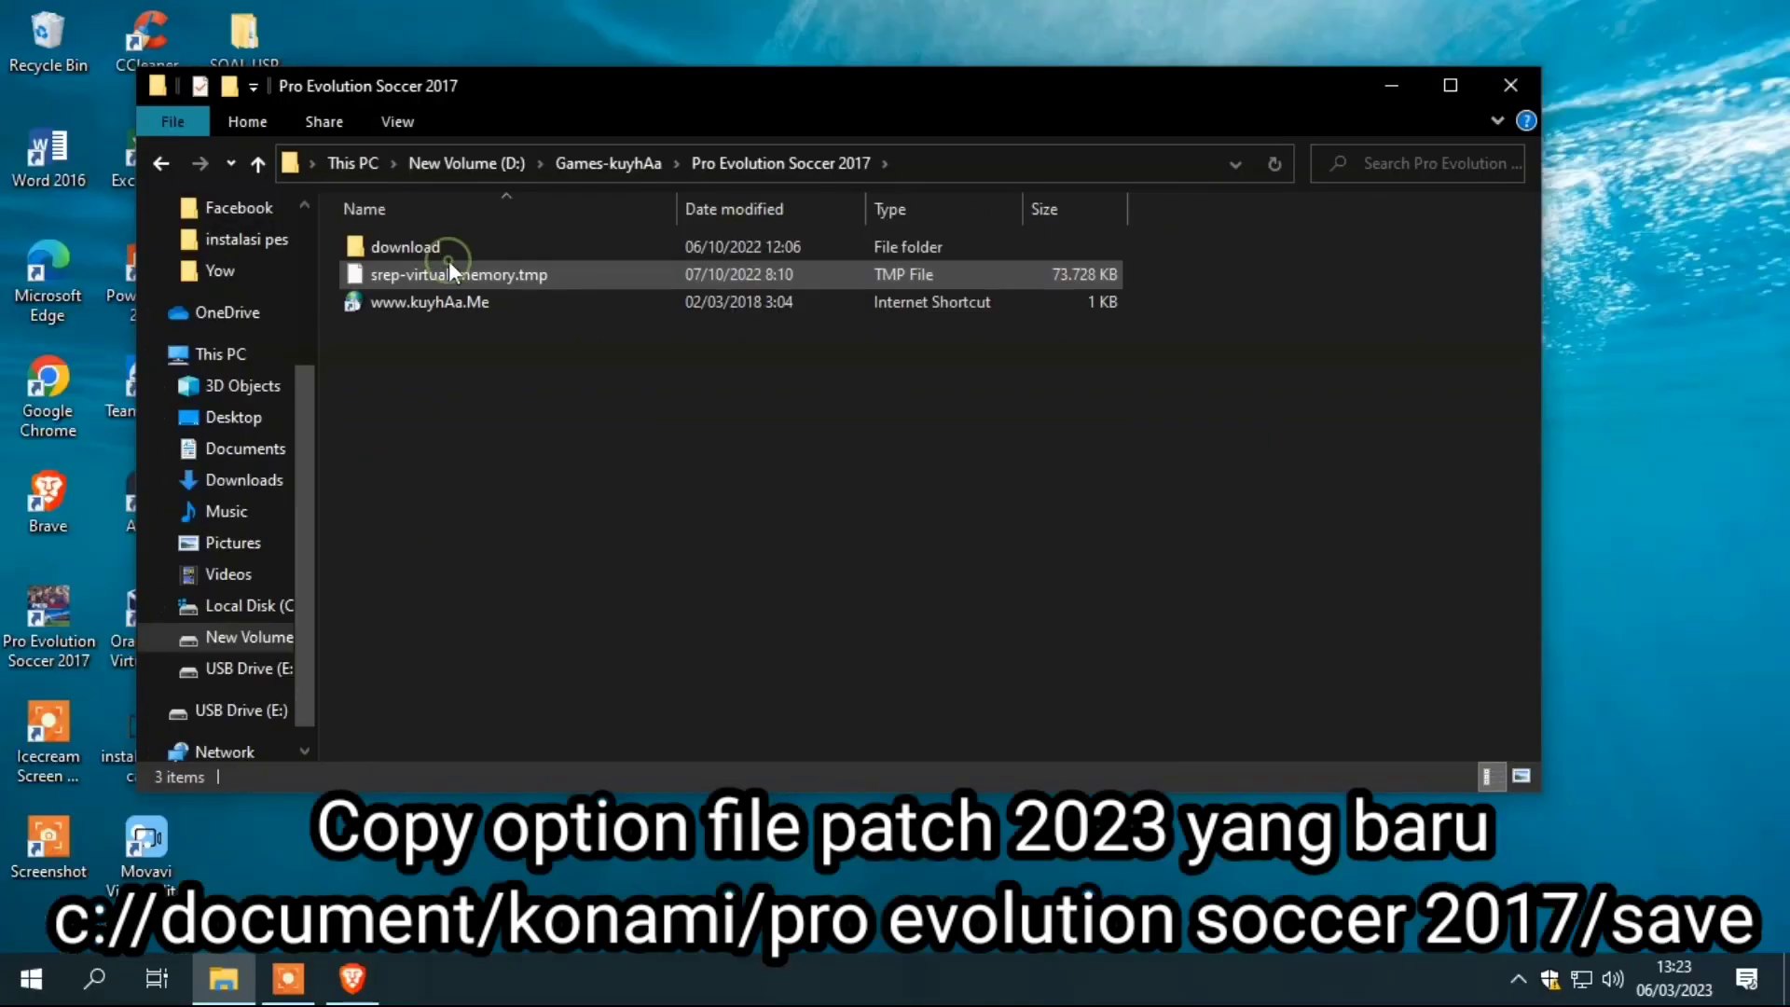
{"action": "double_click", "coordinate": [450, 250]}
{"action": "left_click", "coordinate": [158, 162]}
{"action": "left_click", "coordinate": [1509, 84]}
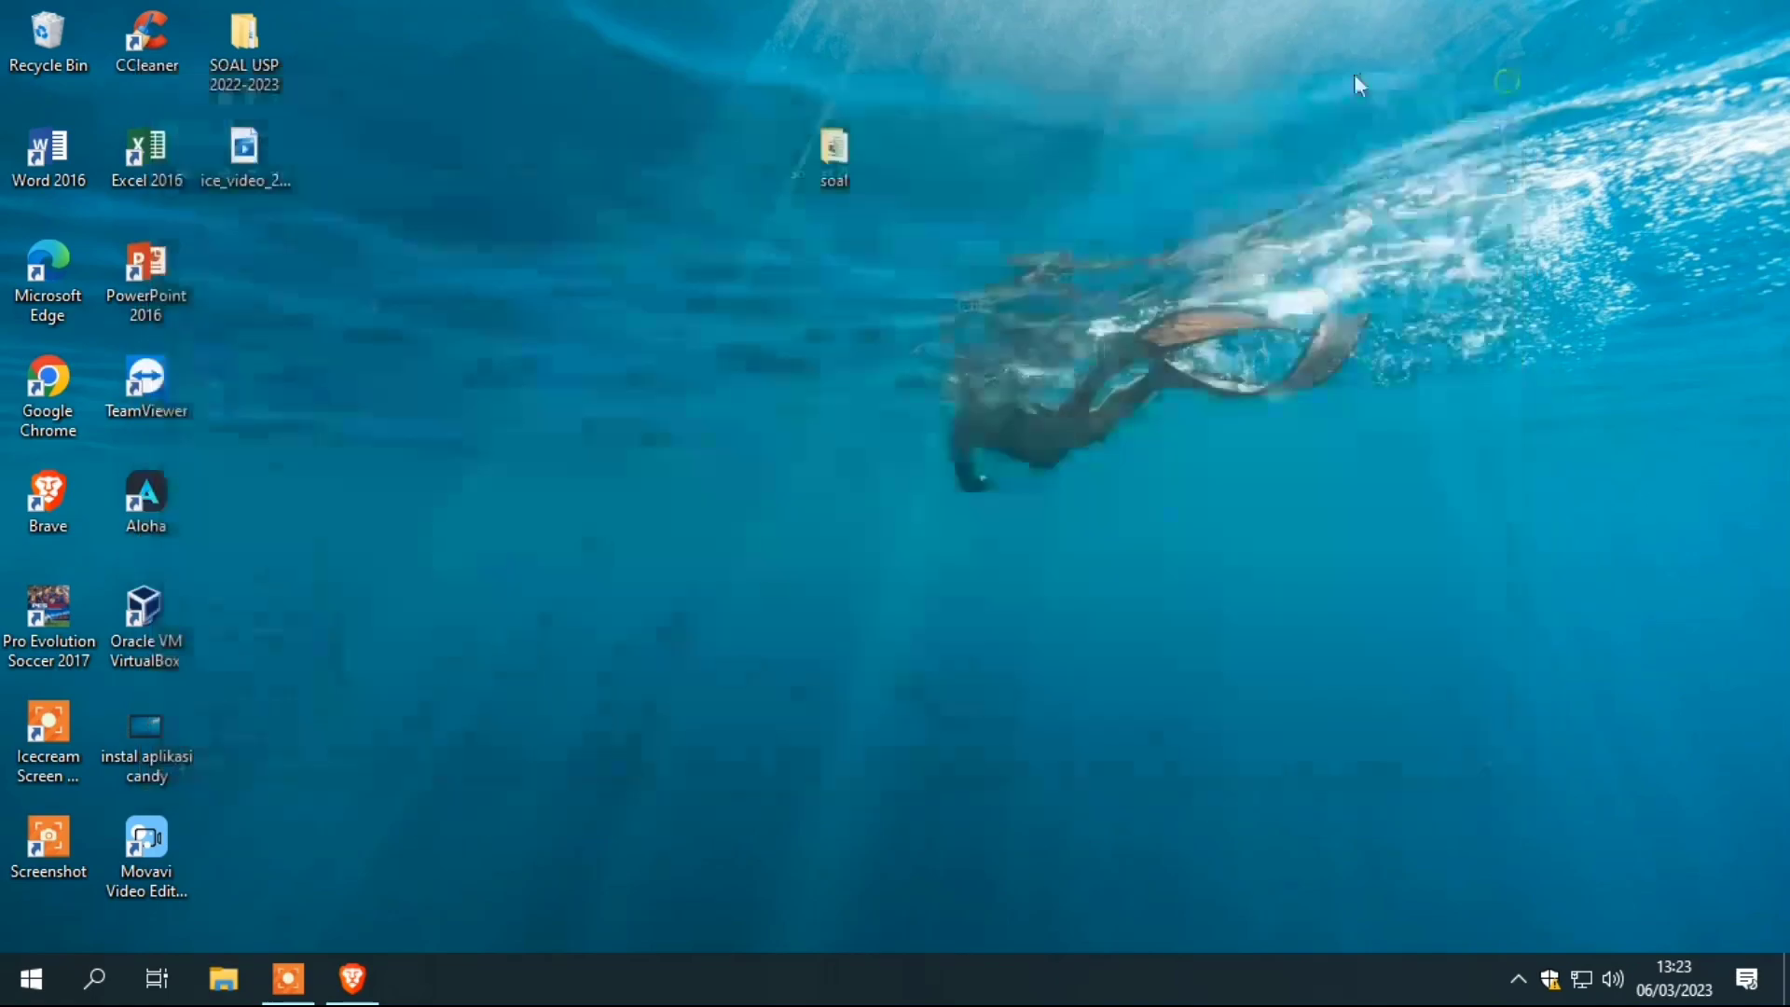
Launch Pro Evolution Soccer 2017 from the desktop, ignoring the system requirements warning and dismissing the network settings notice to reach the main menu
{"action": "right_click", "coordinate": [43, 652]}
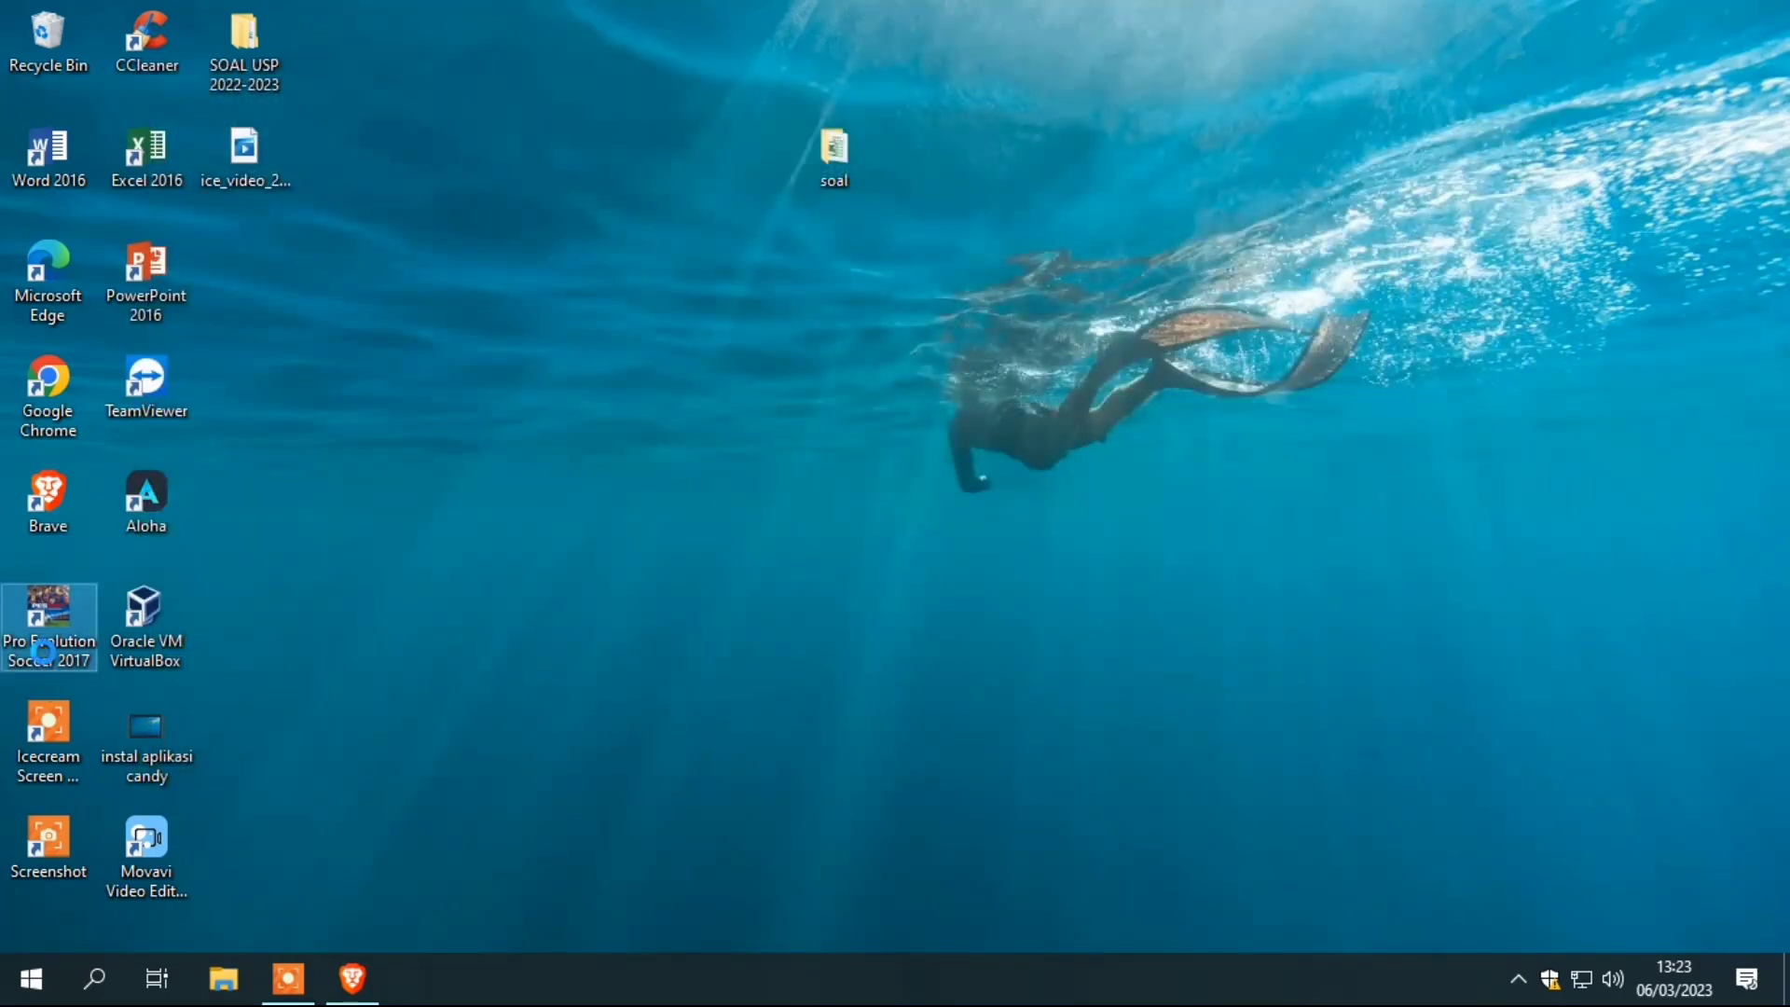
{"action": "left_click", "coordinate": [222, 211]}
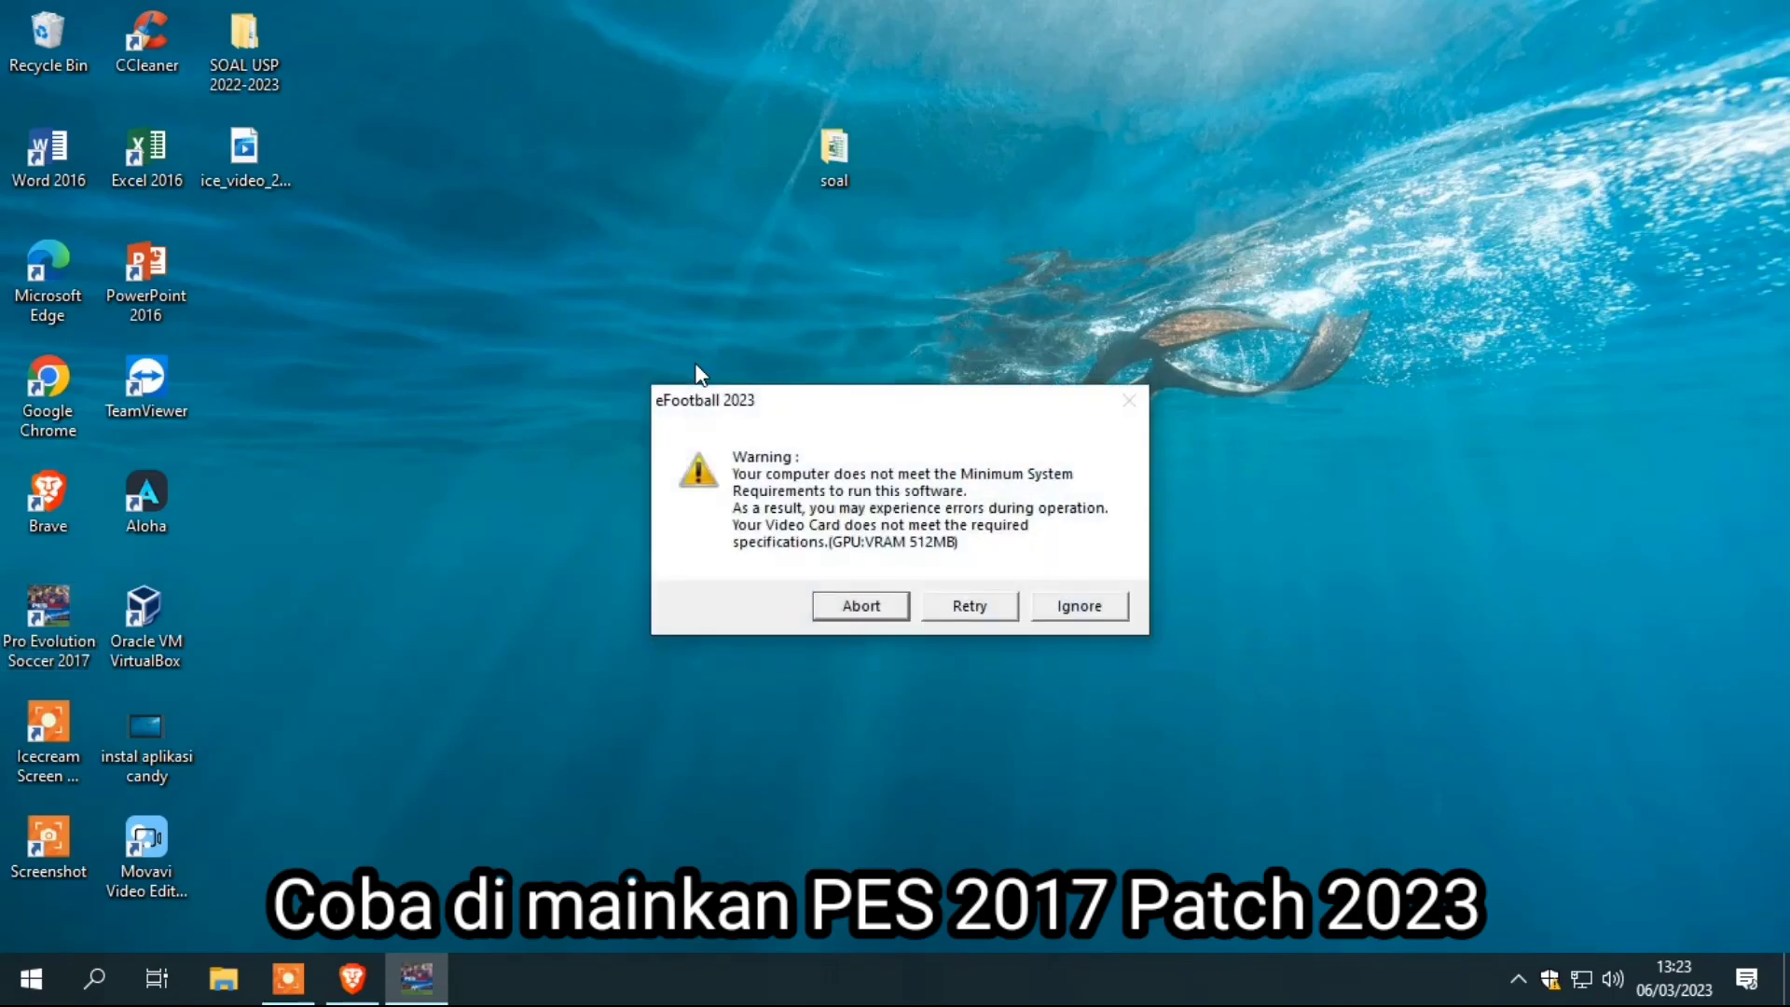
{"action": "left_click", "coordinate": [1115, 601]}
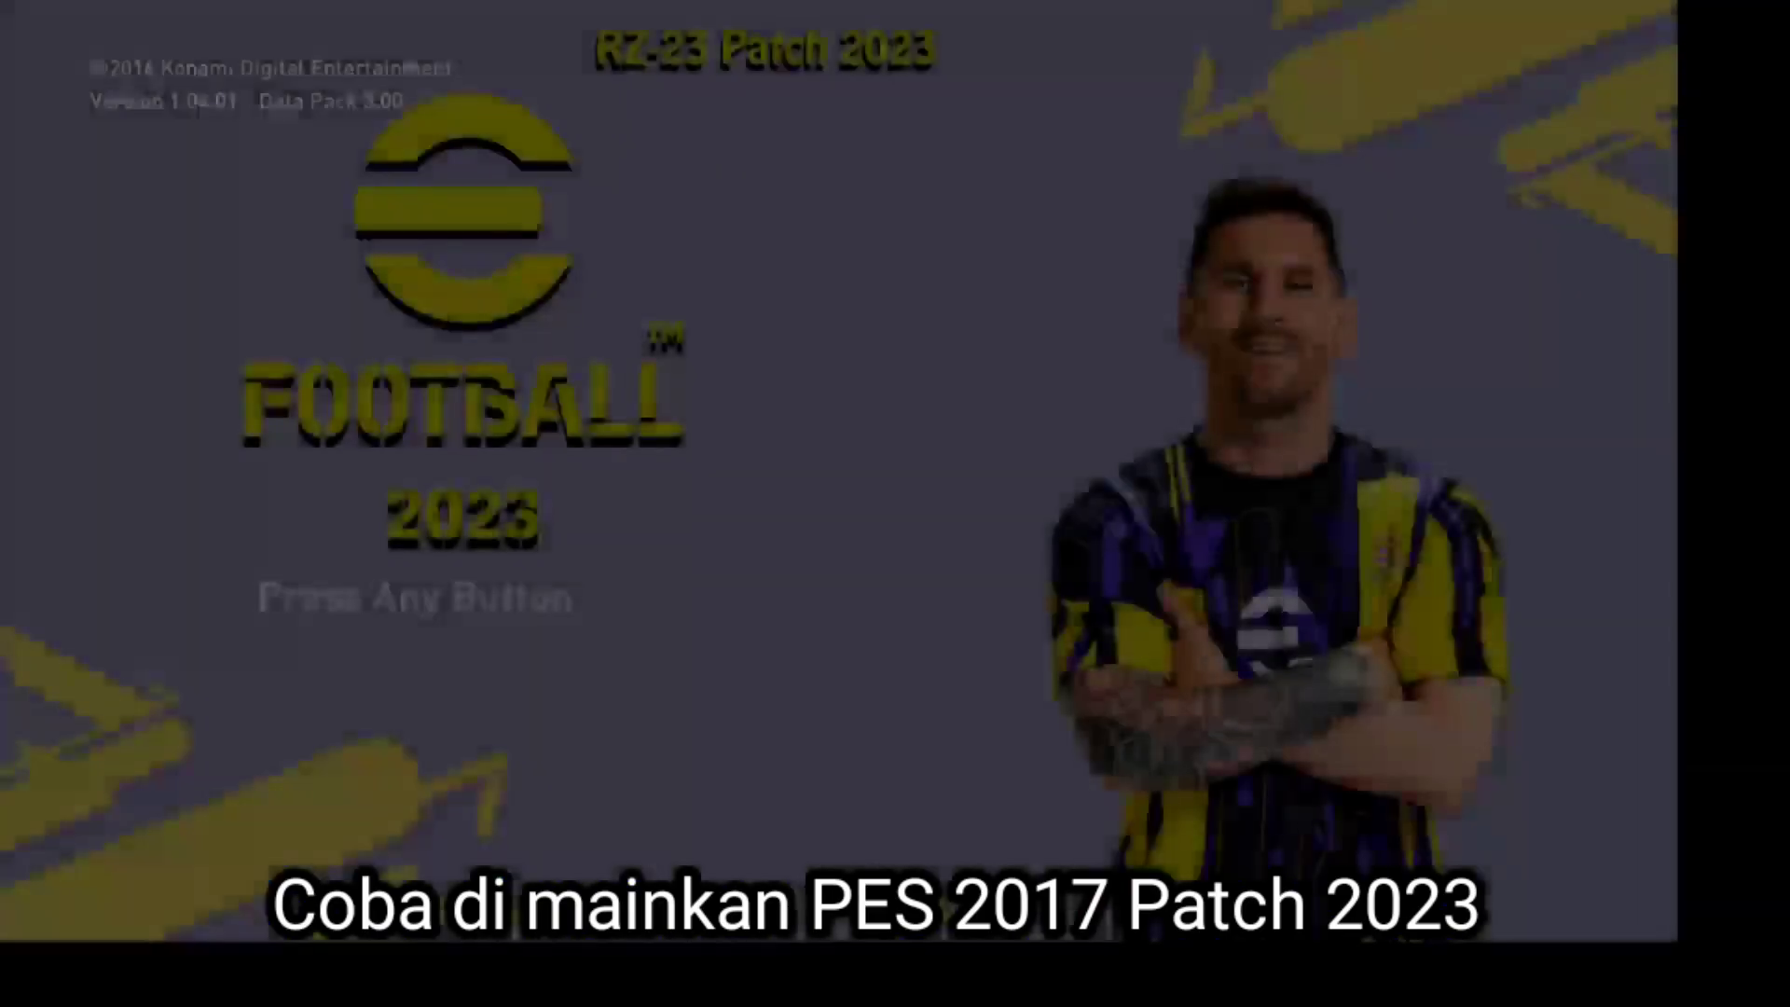
{"action": "key", "text": "Return"}
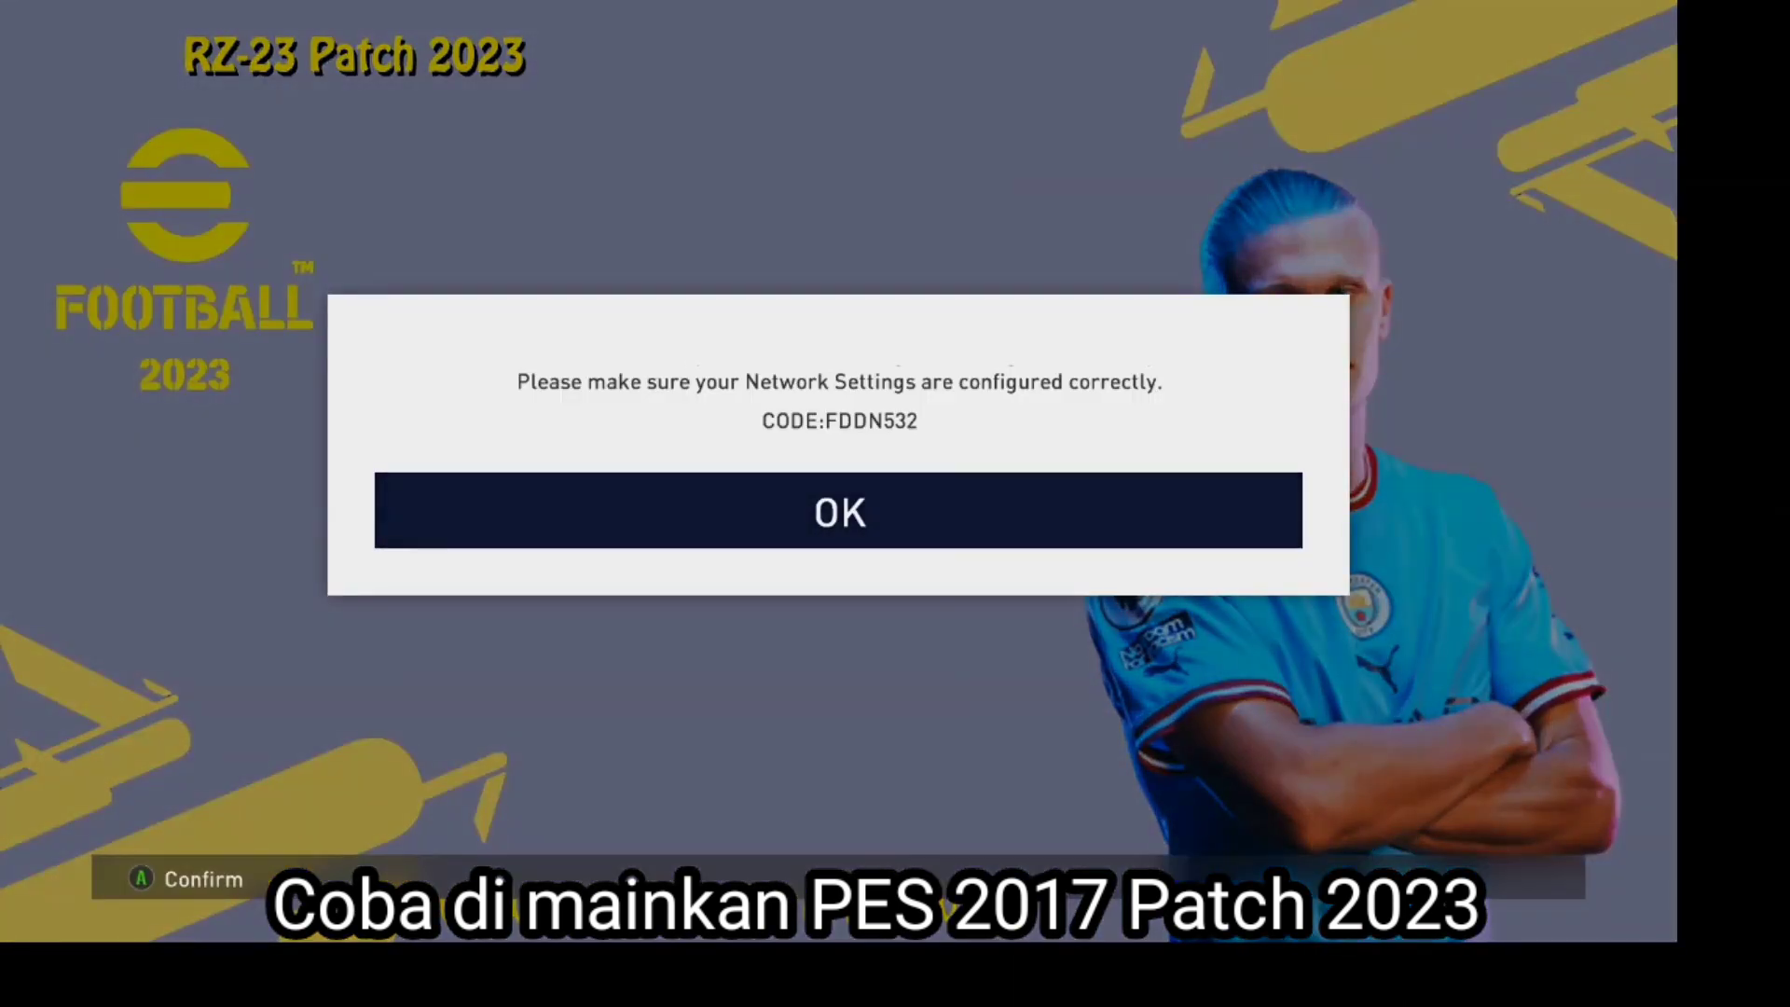
{"action": "key", "text": "Return"}
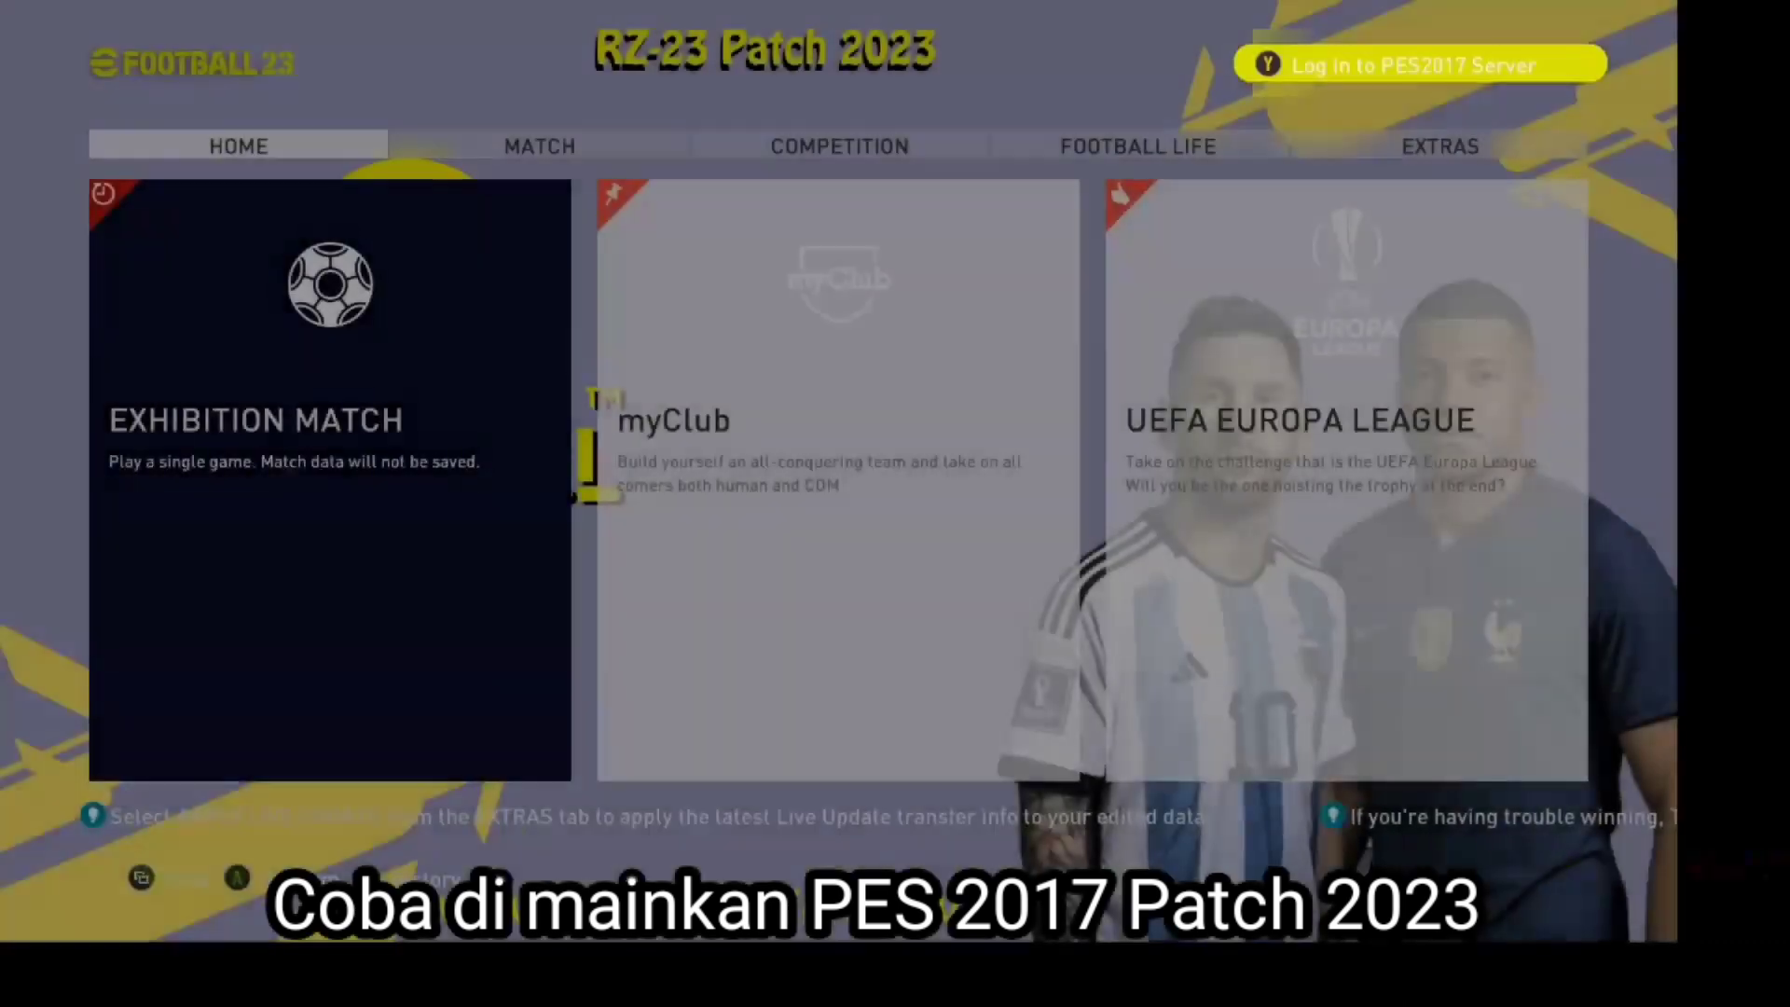
Start an Exhibition Match and confirm the sides with the first controller on Home and the second controller left unassigned in the middle
{"action": "key", "text": "Return"}
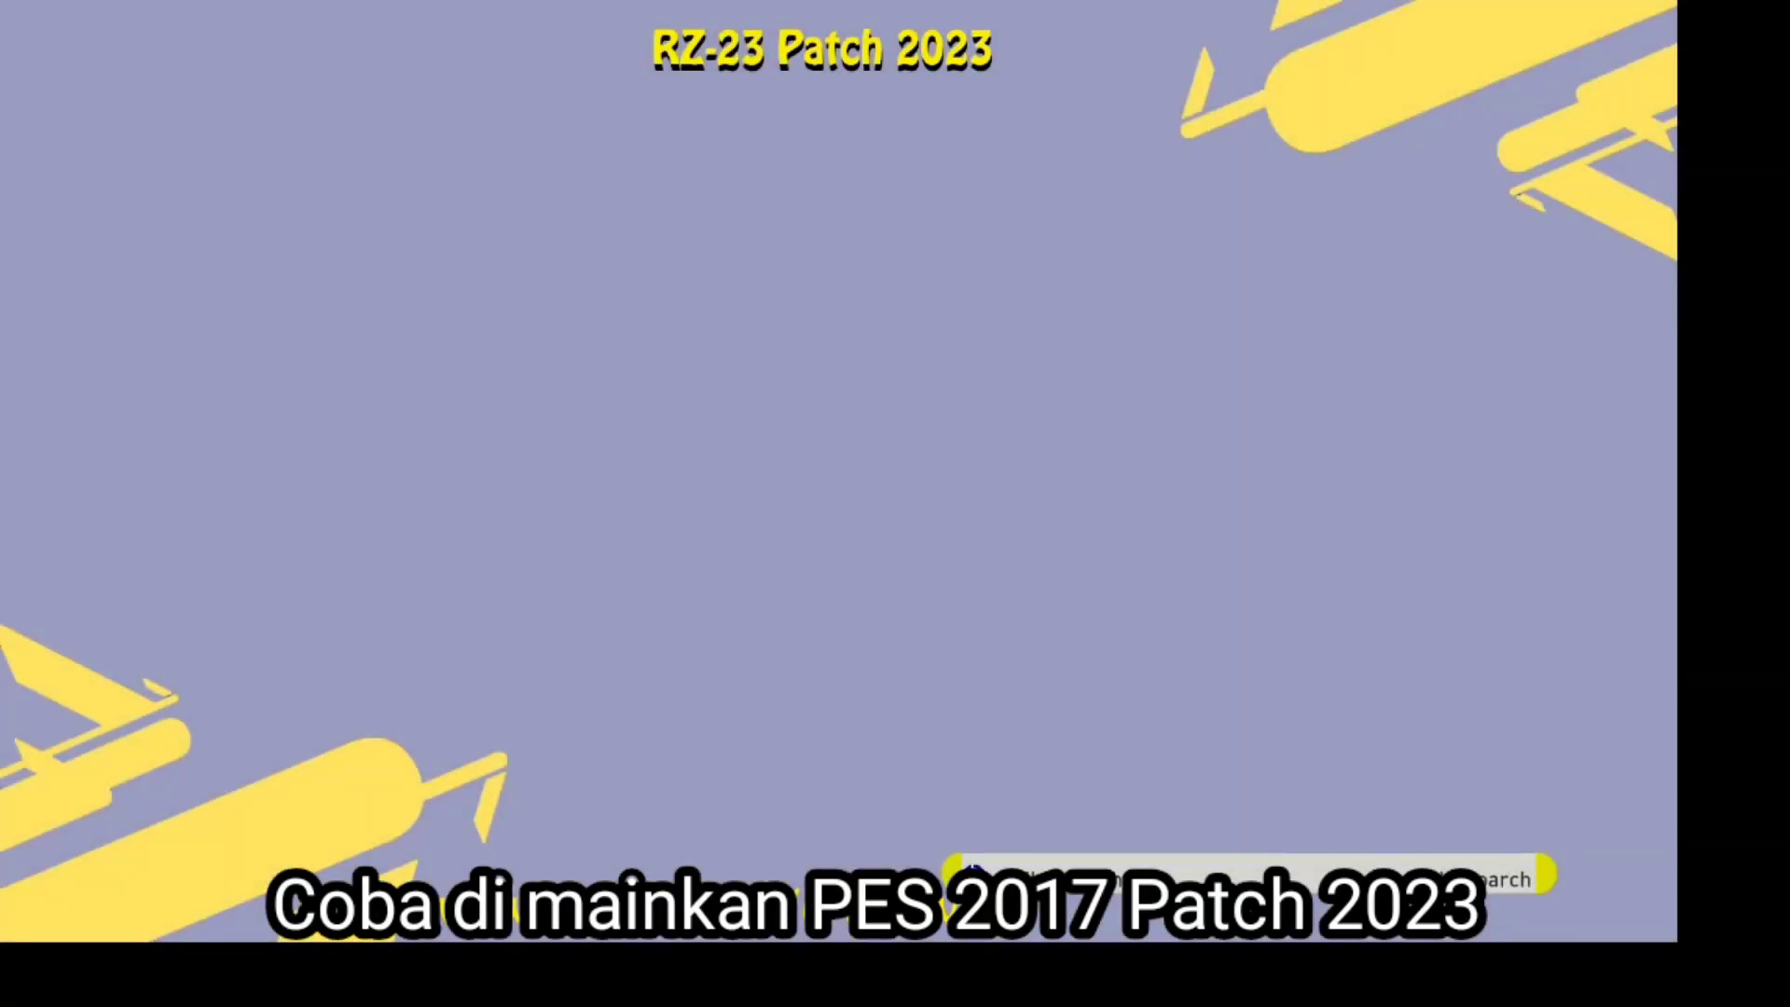
{"action": "key", "text": "Right"}
{"action": "key", "text": "Left"}
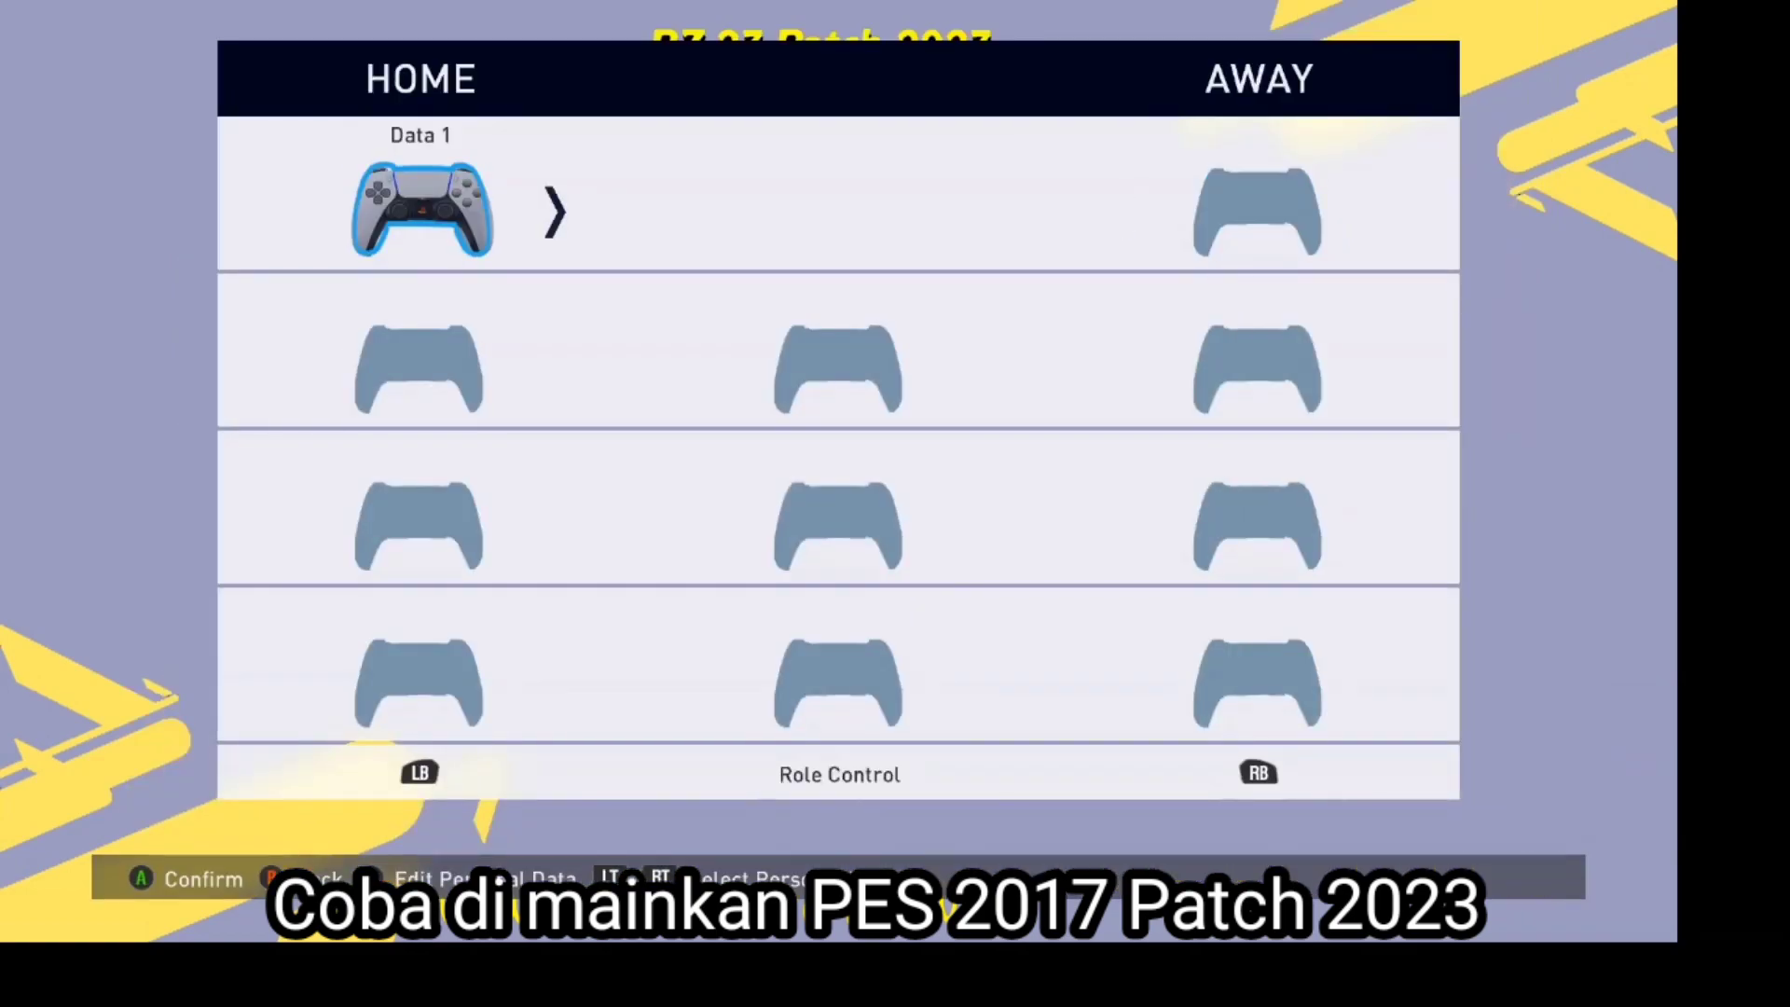
{"action": "key", "text": "Right"}
{"action": "key", "text": "Left"}
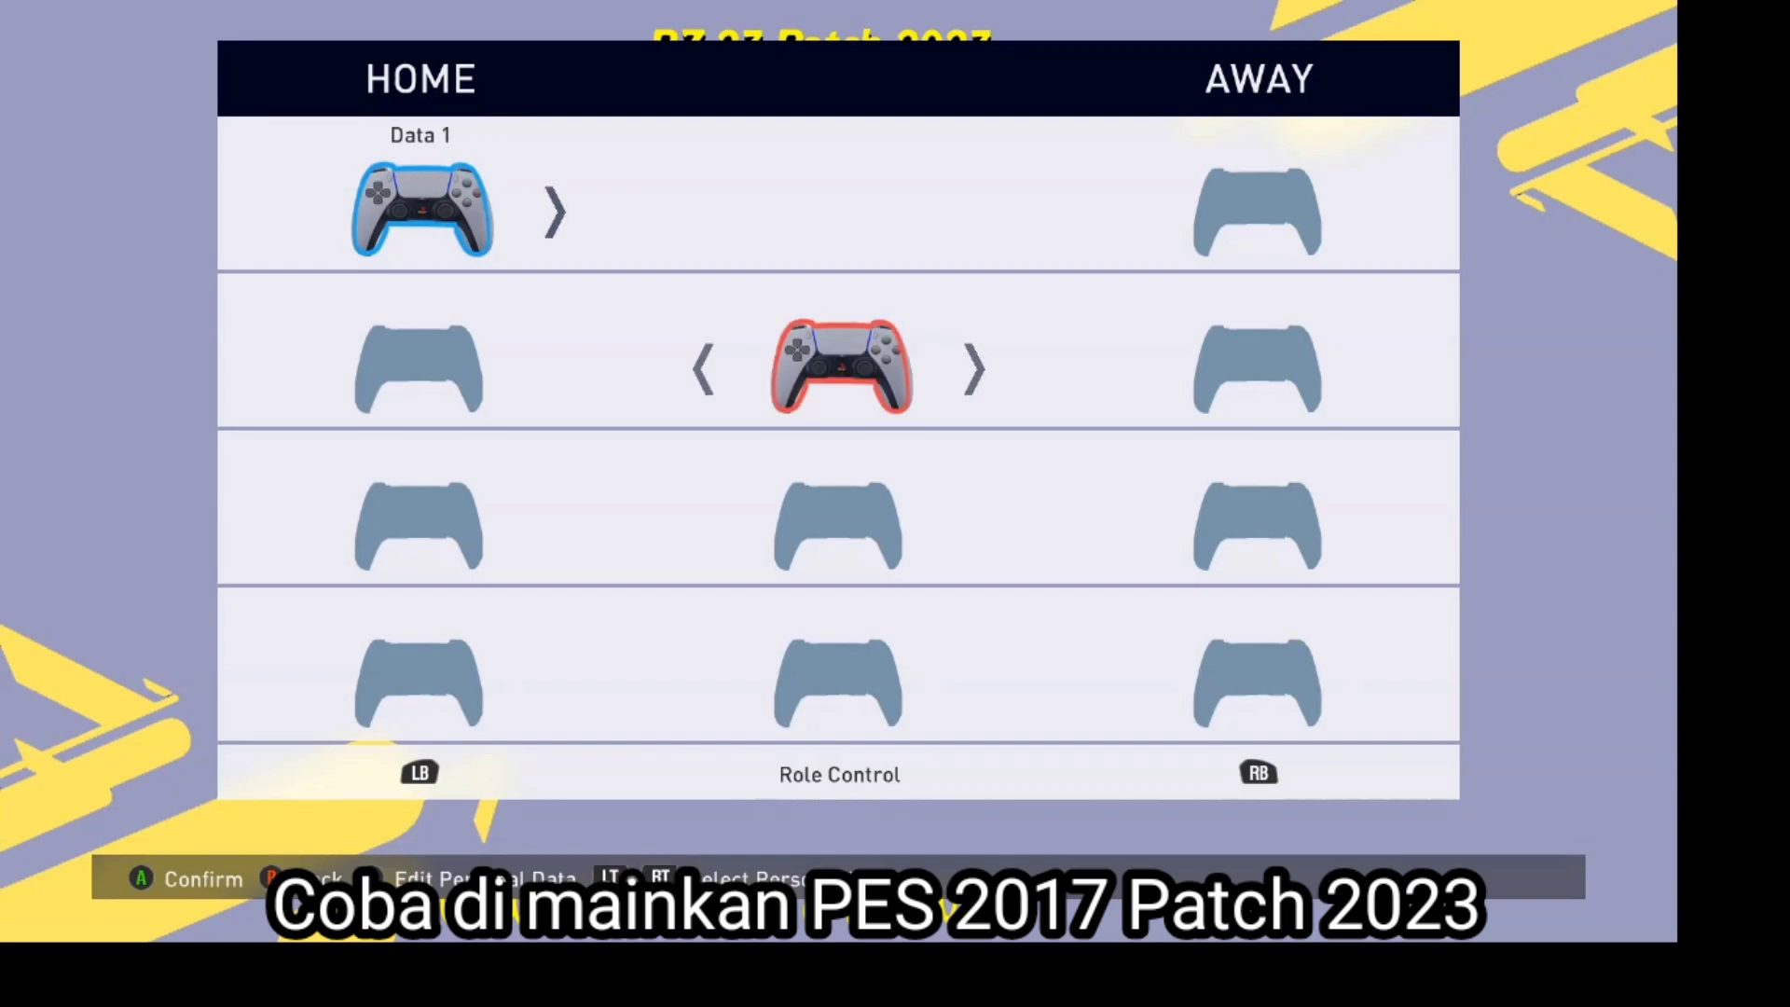
{"action": "key", "text": "Right"}
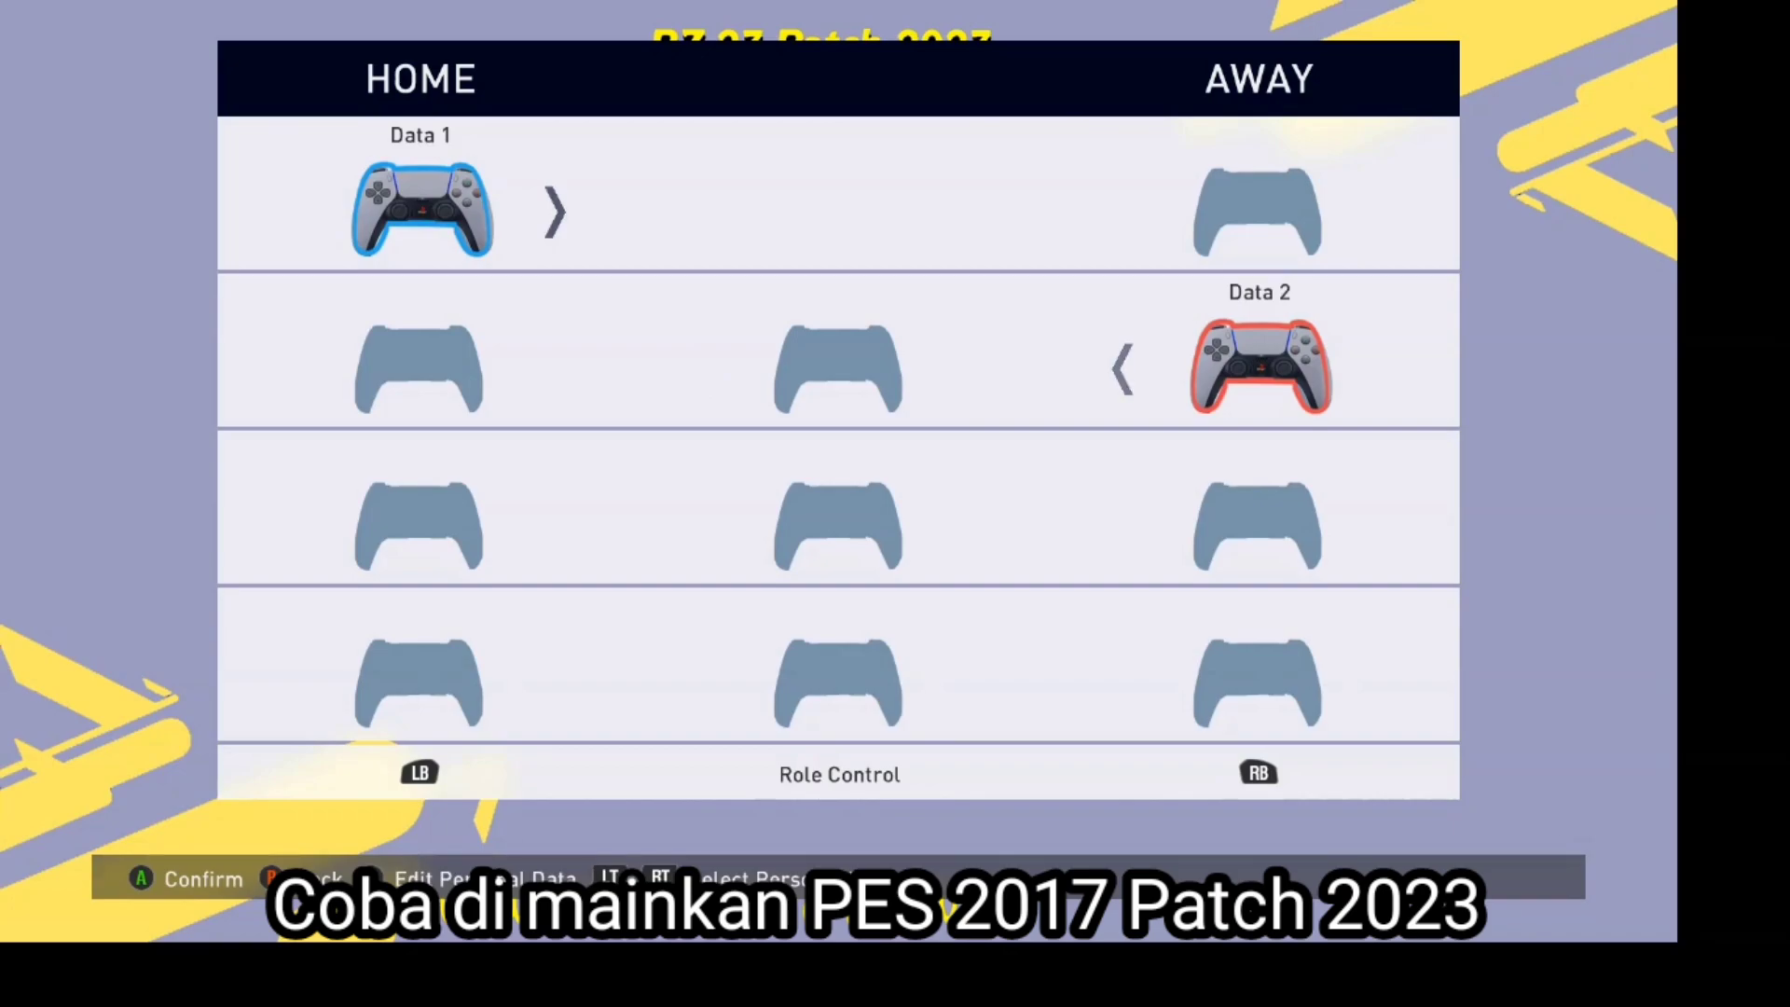
{"action": "key", "text": "Left"}
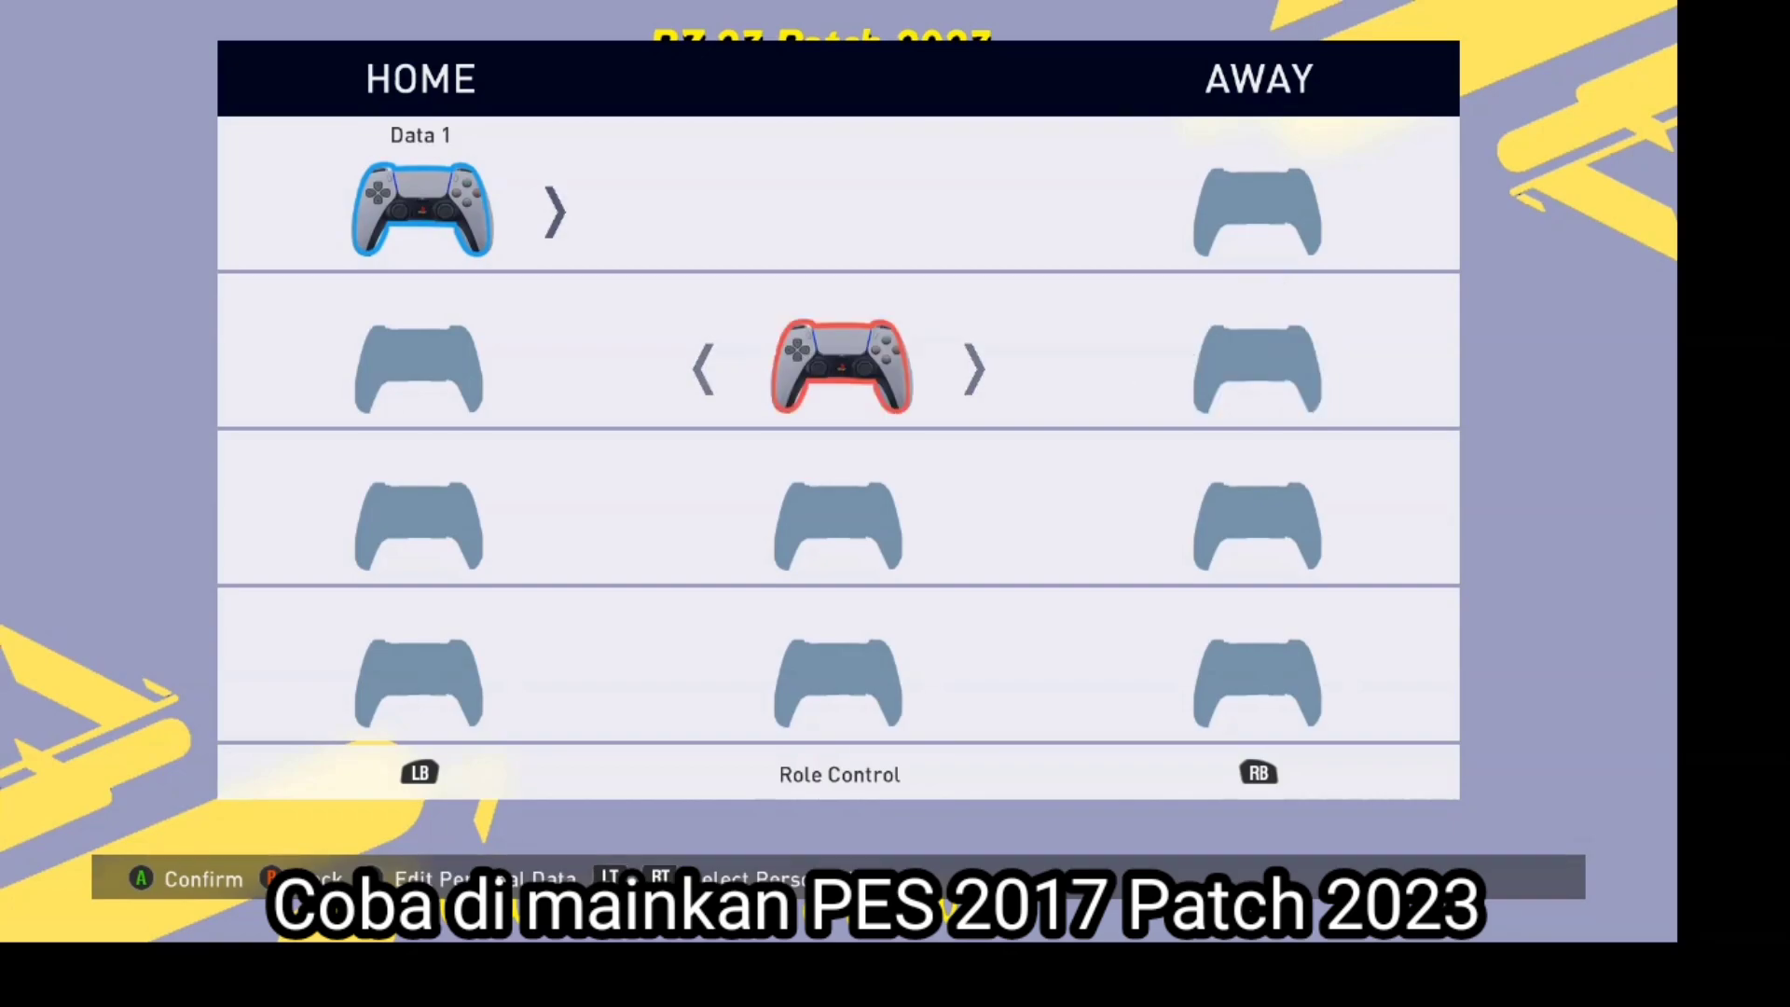
{"action": "key", "text": "Return"}
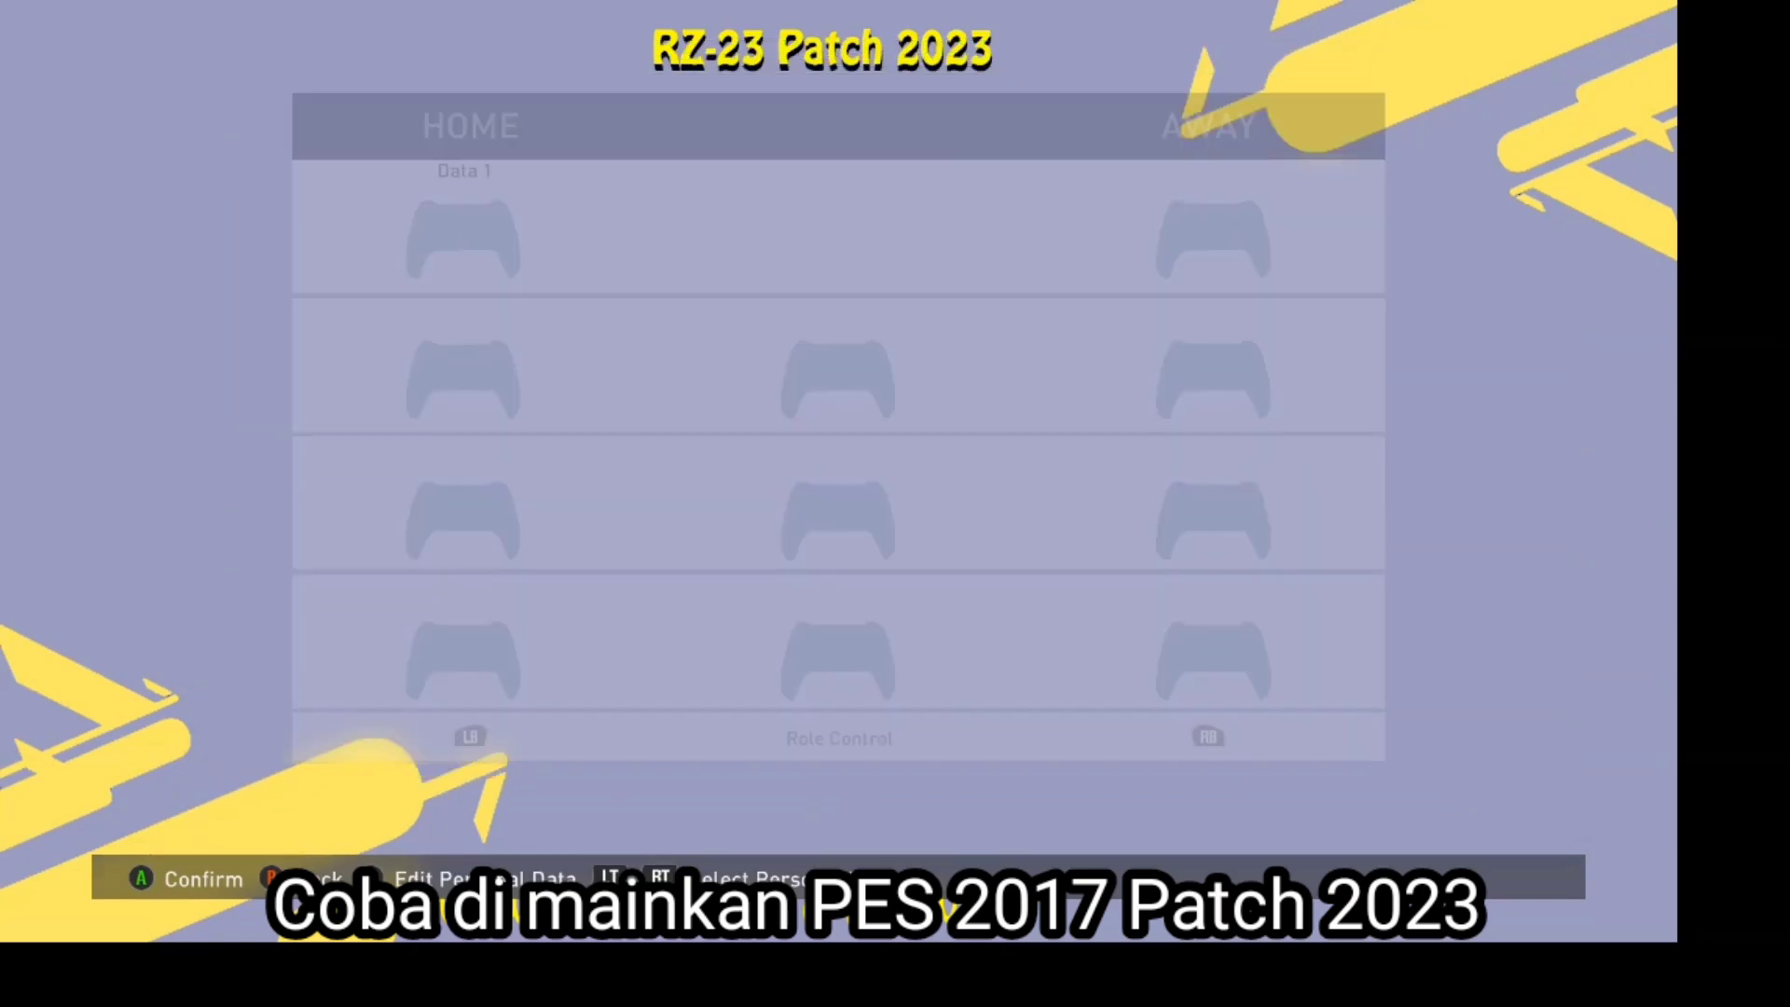
Bring up the league list for the exhibition match's home team at BRI Liga 1
{"action": "key", "text": "Return"}
{"action": "key", "text": "Return"}
{"action": "key", "text": "Return"}
{"action": "key", "text": "Escape"}
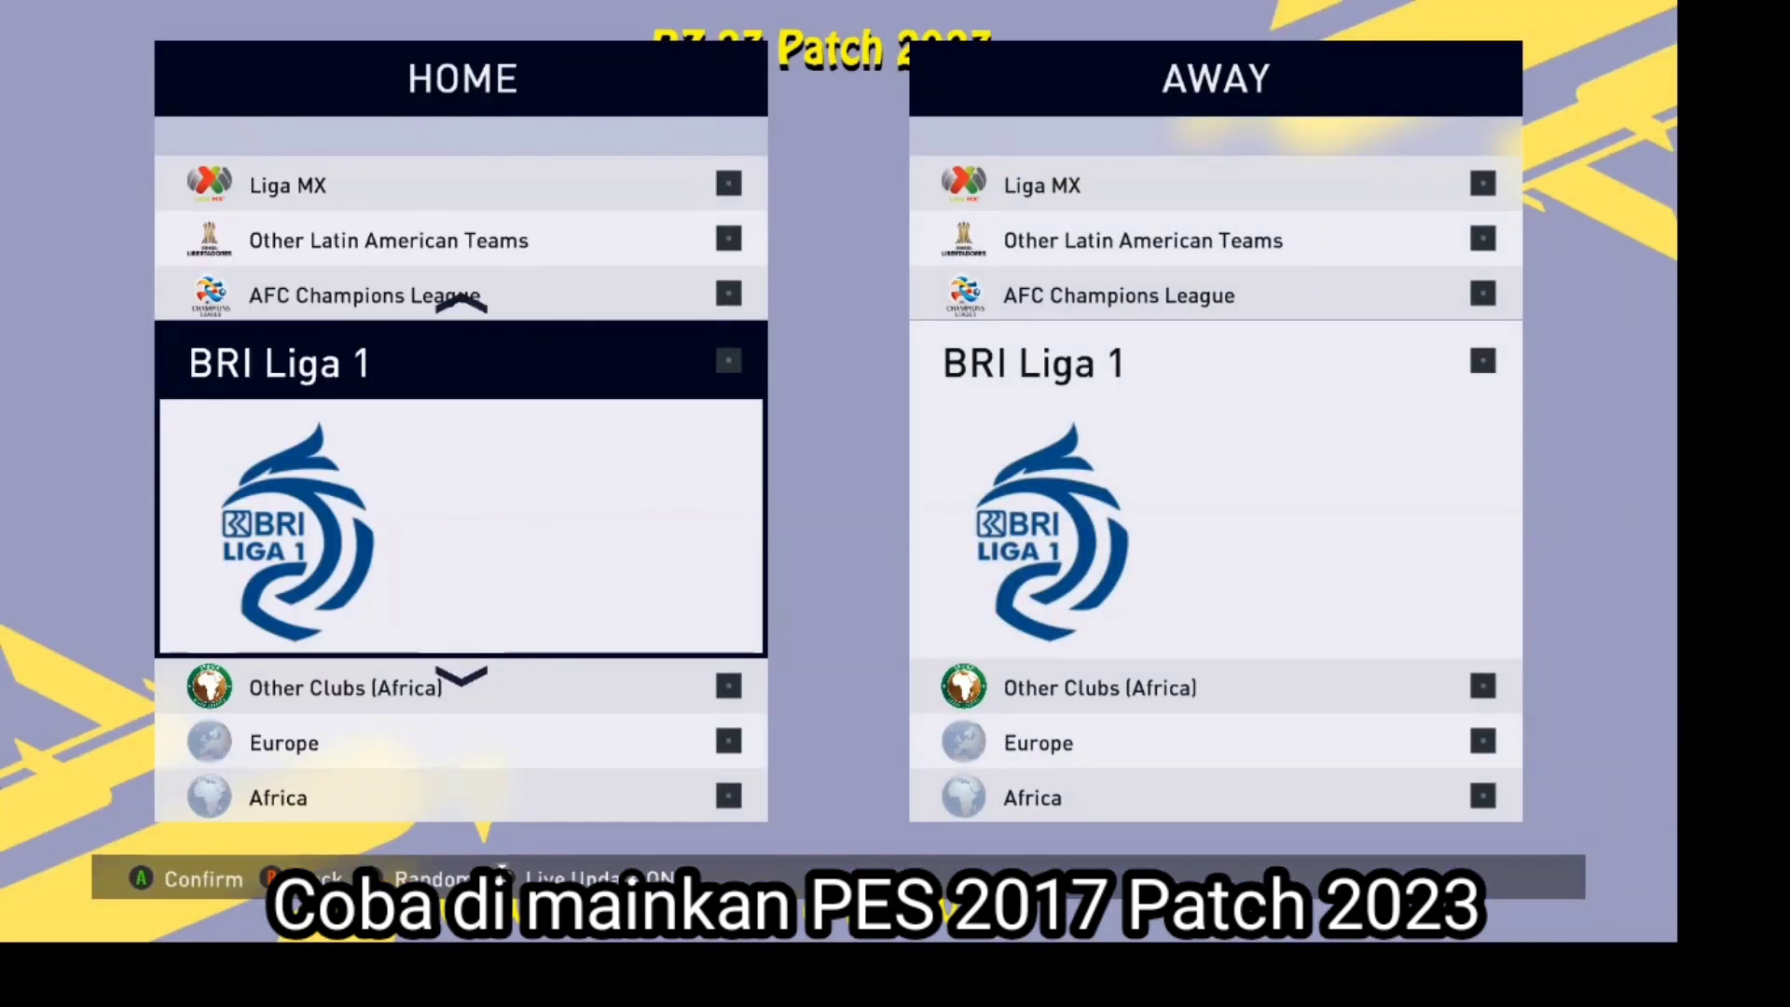